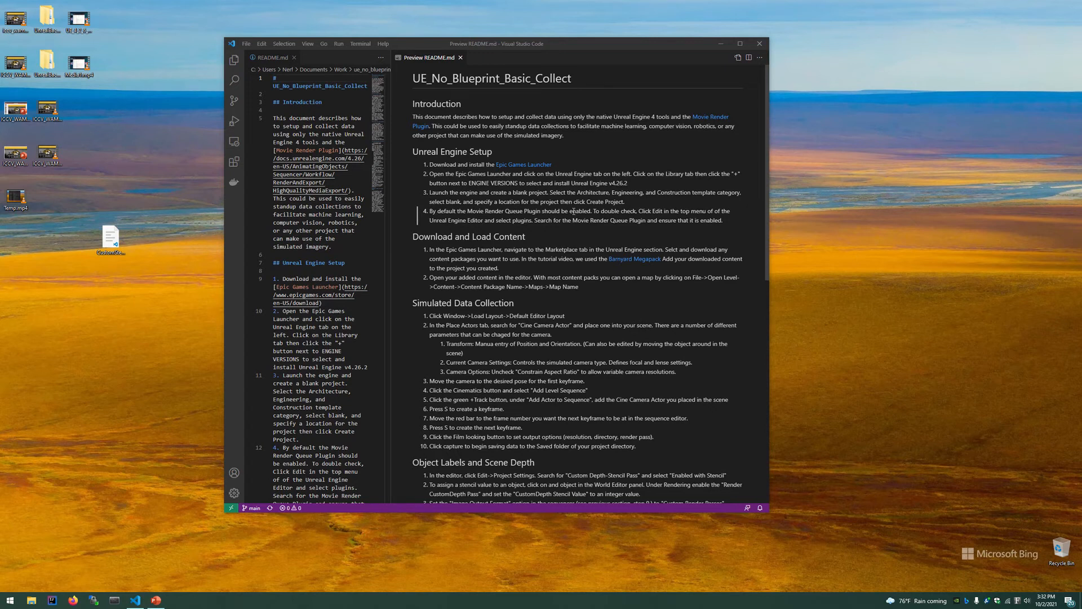
View the Epic Games Launcher download page linked in the README and switch to the installed Epic Games Launcher.
{"action": "left_click", "coordinate": [529, 166]}
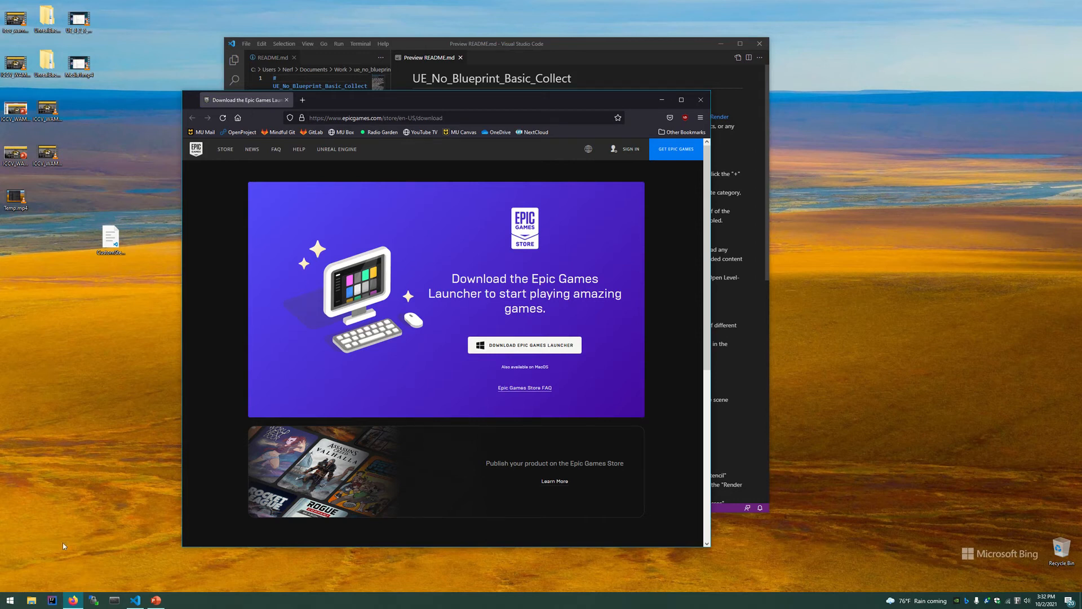
{"action": "left_click", "coordinate": [10, 600]}
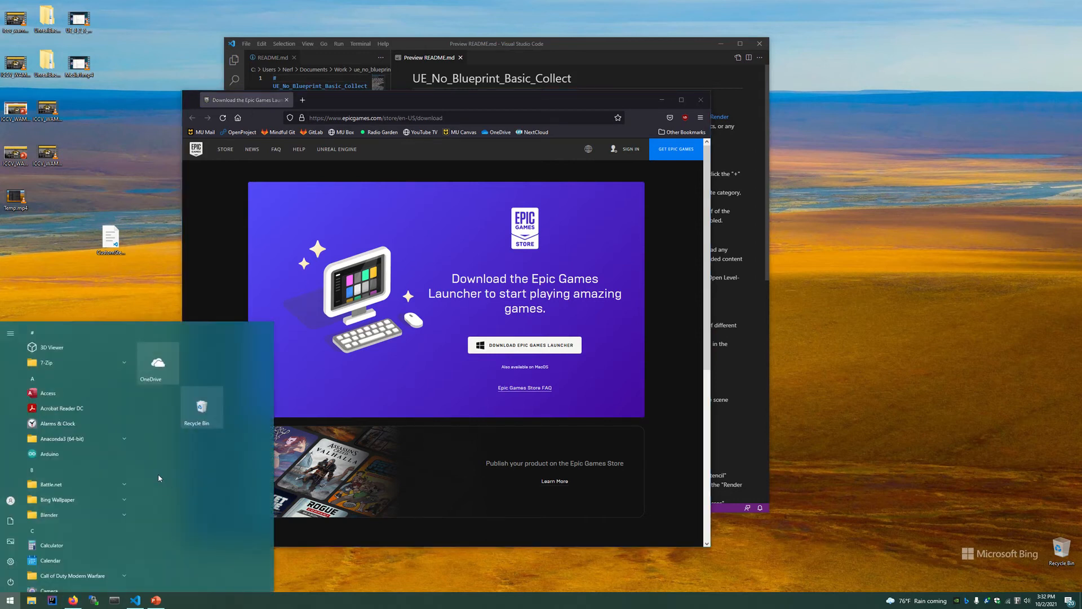
{"action": "type", "text": "epi"}
{"action": "key", "text": "Return"}
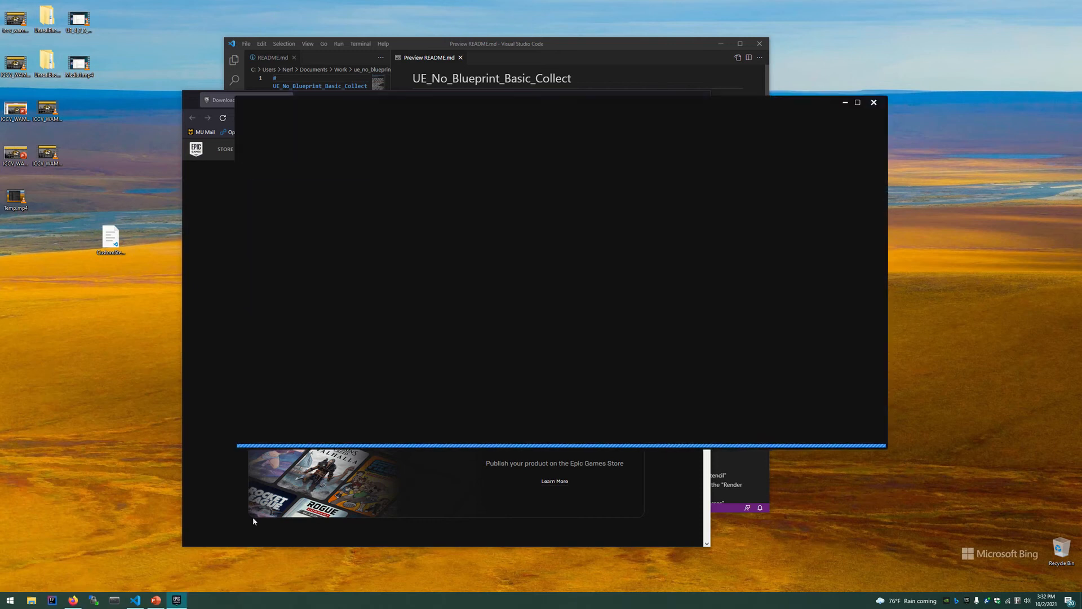
{"action": "left_click", "coordinate": [254, 515]}
{"action": "left_click", "coordinate": [701, 100]}
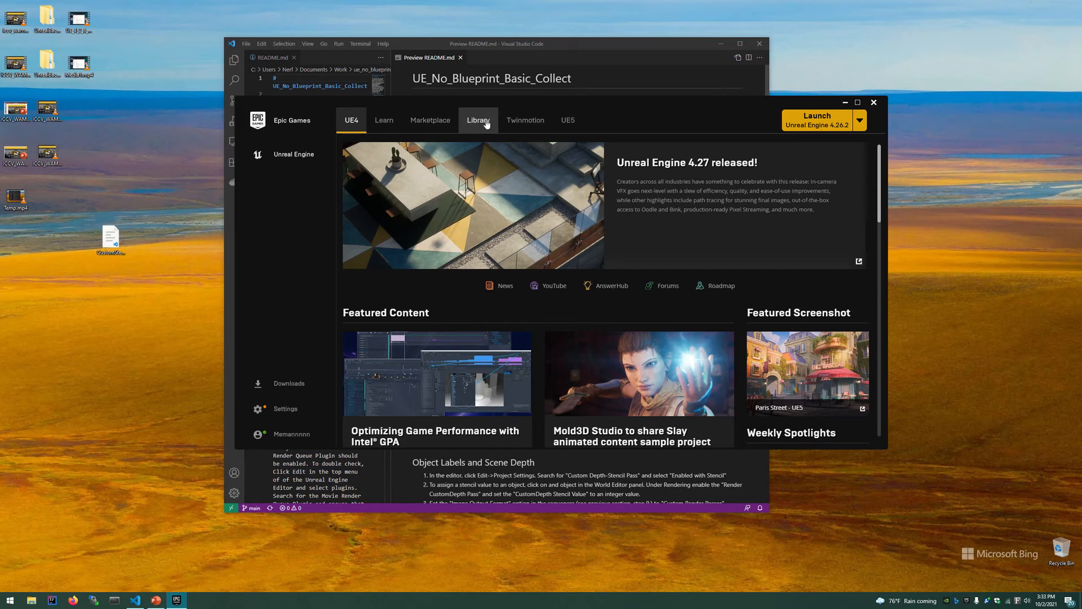
Open the launcher's Library and check which further Unreal Engine versions can be installed.
{"action": "left_click", "coordinate": [487, 123]}
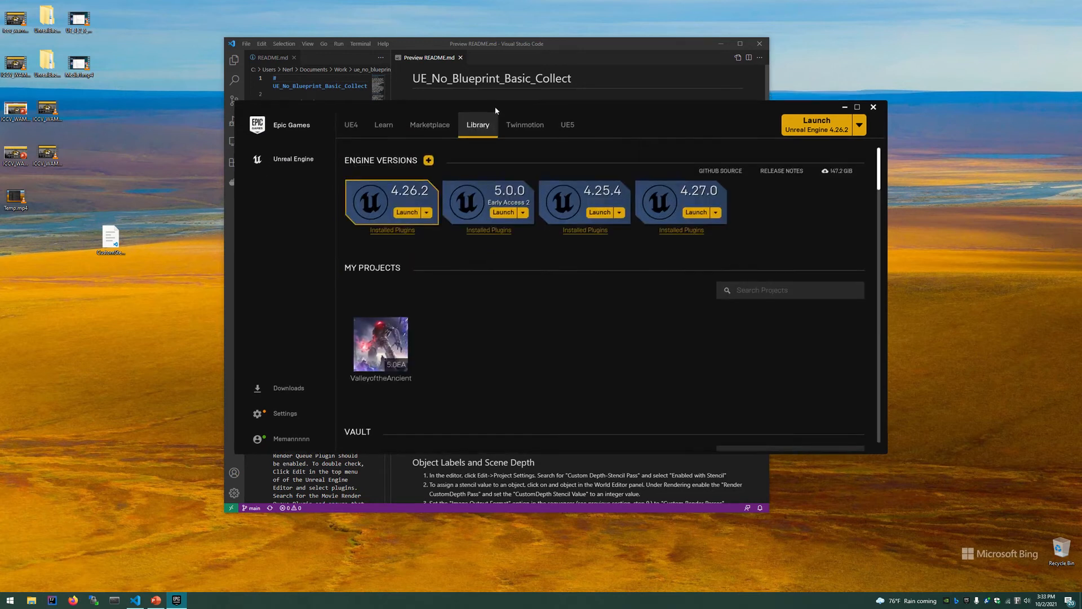
{"action": "left_click_drag", "start_coordinate": [496, 110], "coordinate": [496, 140]}
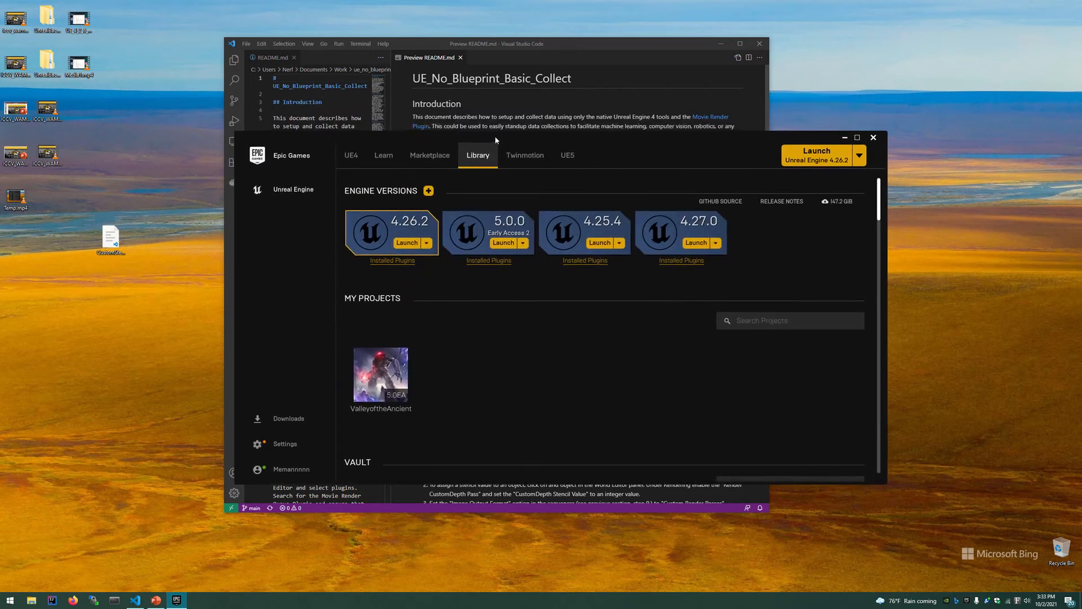
{"action": "left_click", "coordinate": [428, 190]}
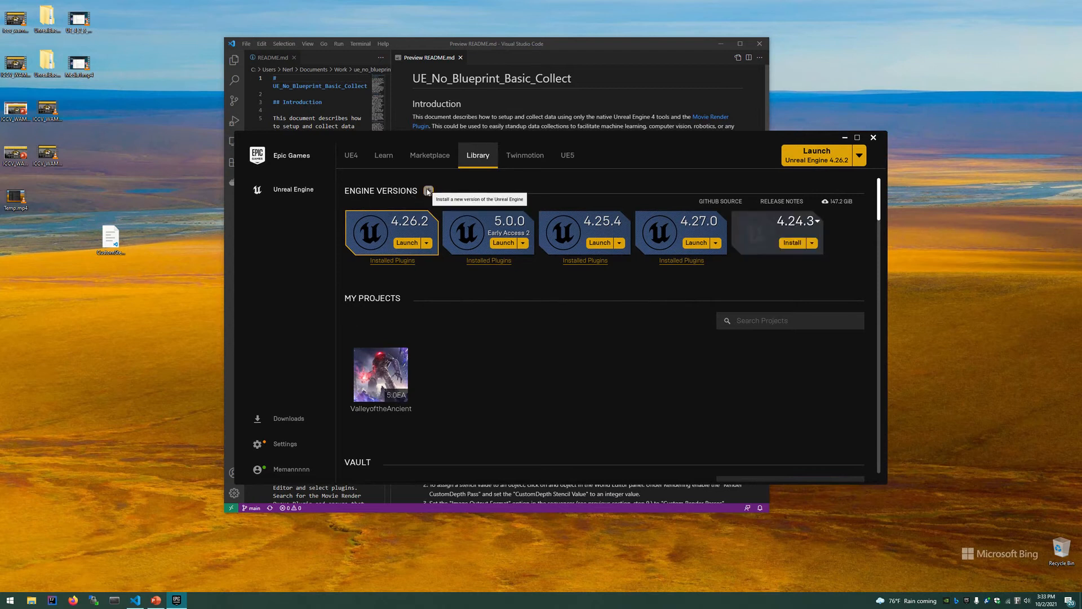
{"action": "left_click", "coordinate": [783, 221]}
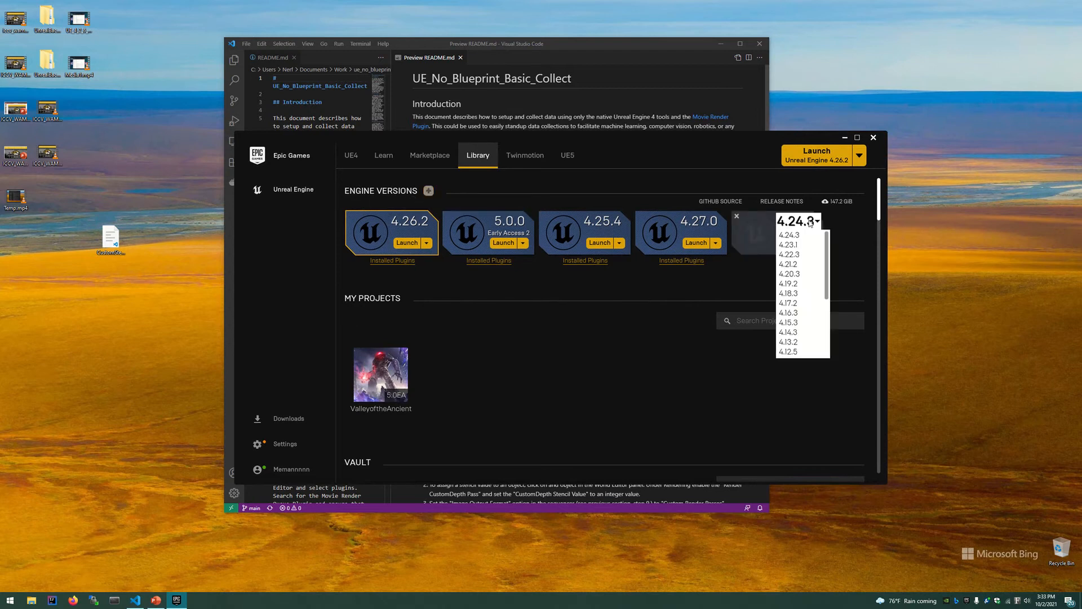
{"action": "left_click", "coordinate": [737, 217]}
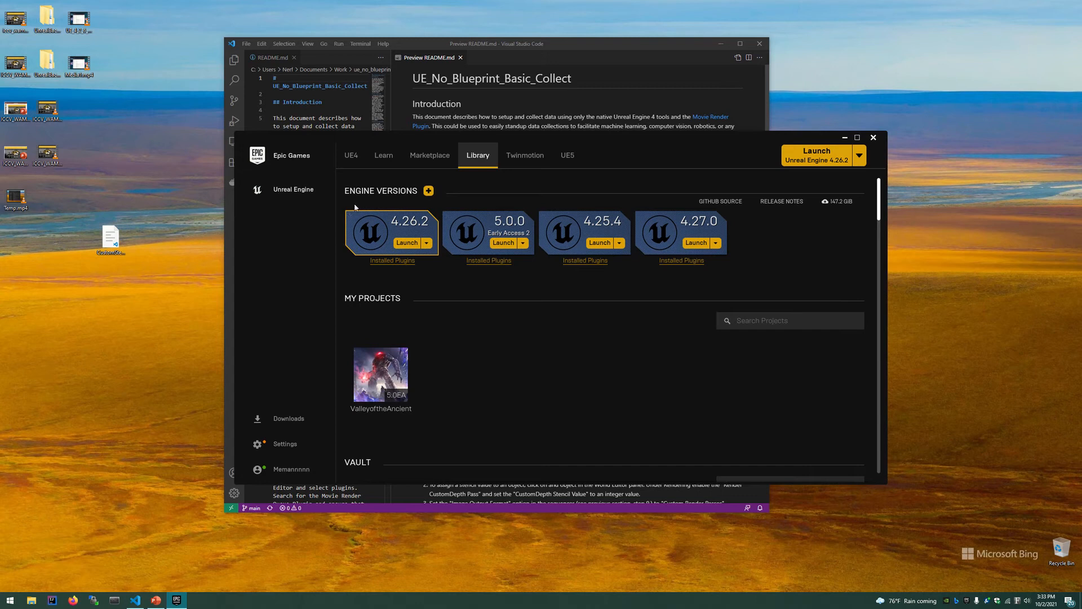
Launch Unreal Engine 4.26.2 and start a new project in the Games category with the Blank template.
{"action": "left_click", "coordinate": [403, 244]}
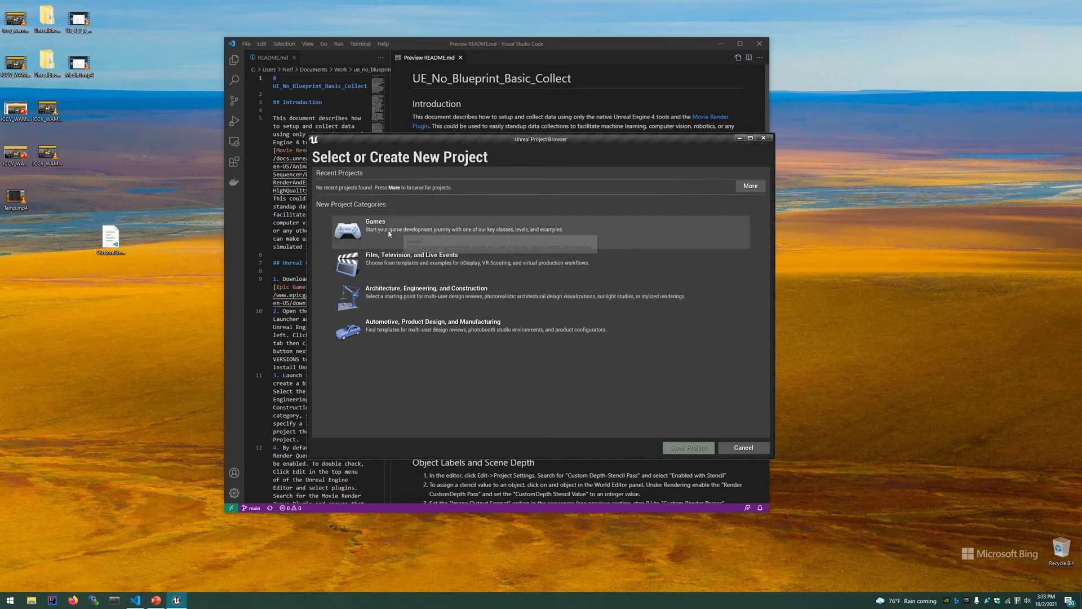
{"action": "left_click", "coordinate": [370, 232]}
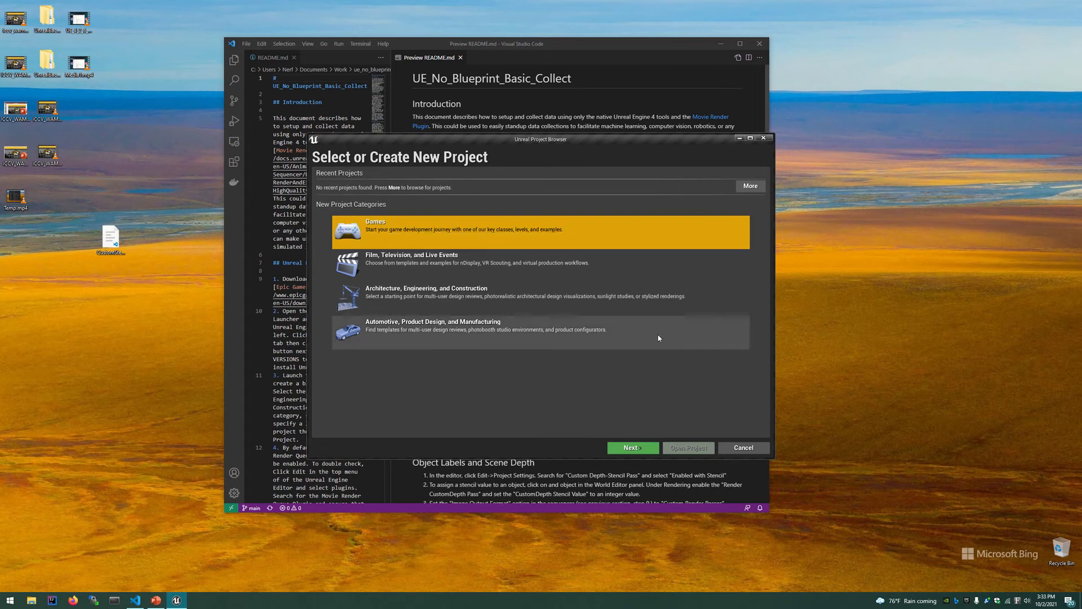
{"action": "left_click", "coordinate": [632, 447]}
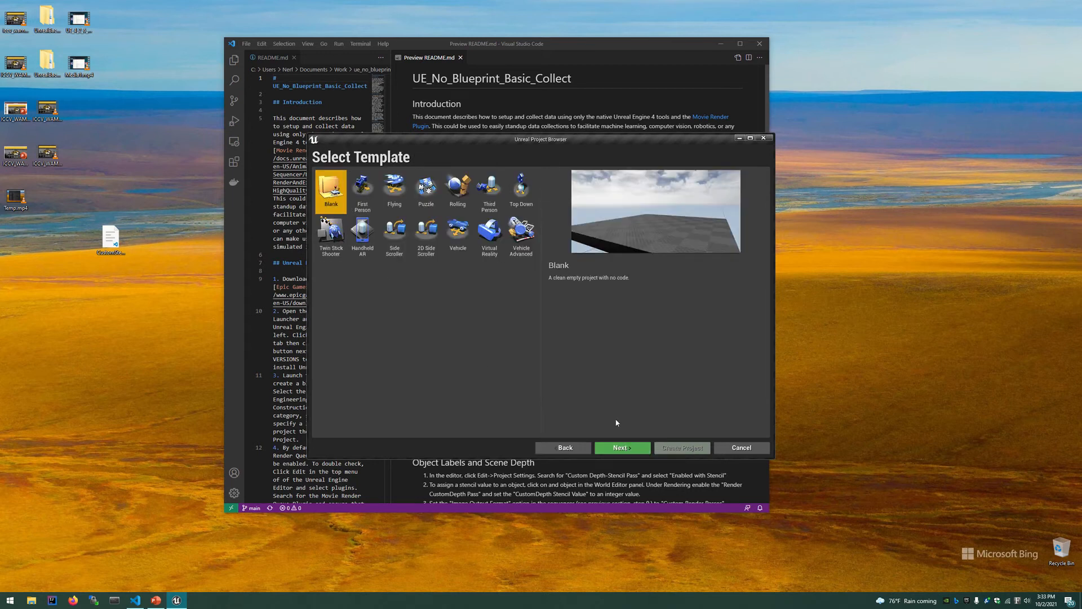
{"action": "left_click", "coordinate": [623, 448]}
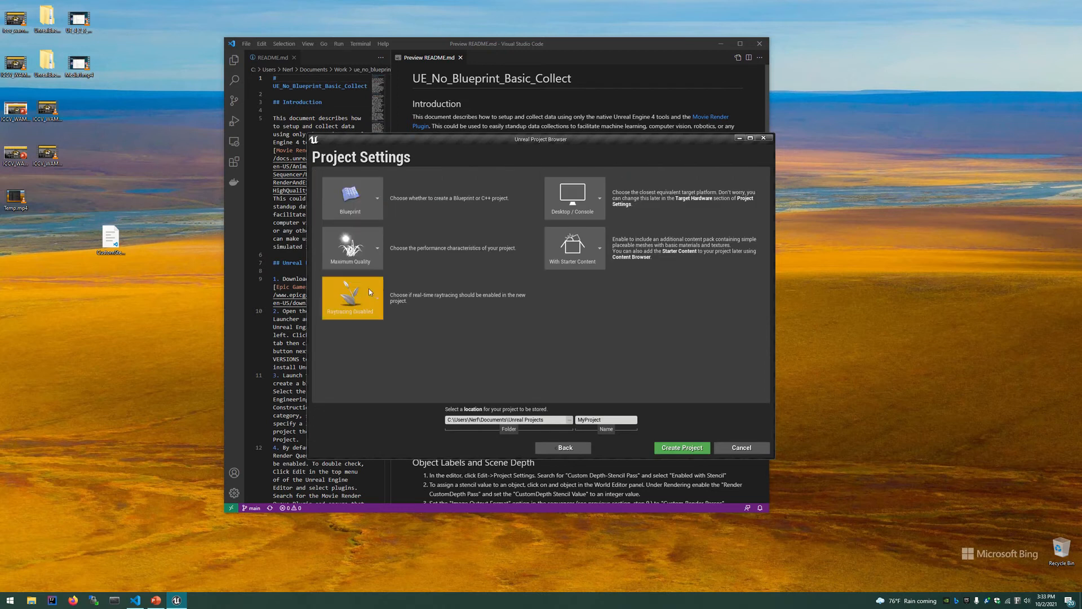
Create the project MyProject with raytracing enabled and dismiss the new plugins notification.
{"action": "left_click", "coordinate": [364, 305]}
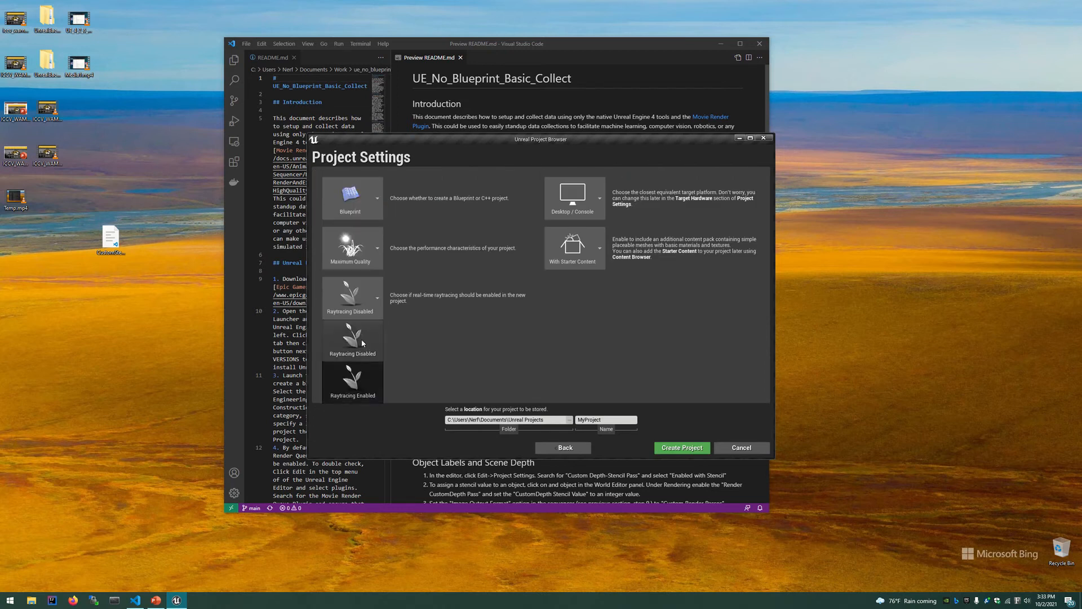
{"action": "left_click", "coordinate": [370, 383]}
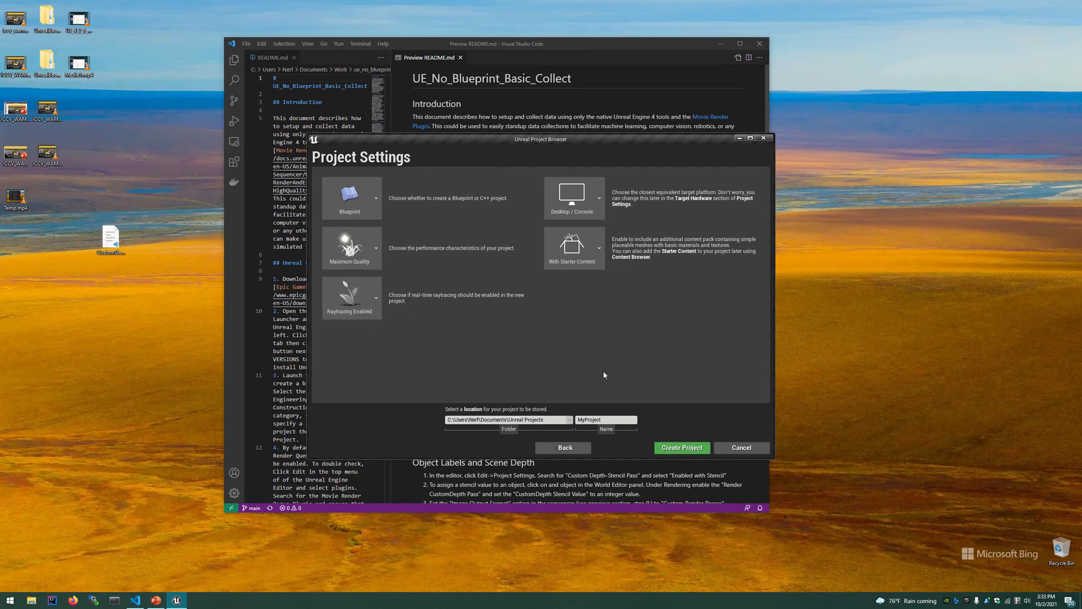
{"action": "left_click", "coordinate": [678, 448]}
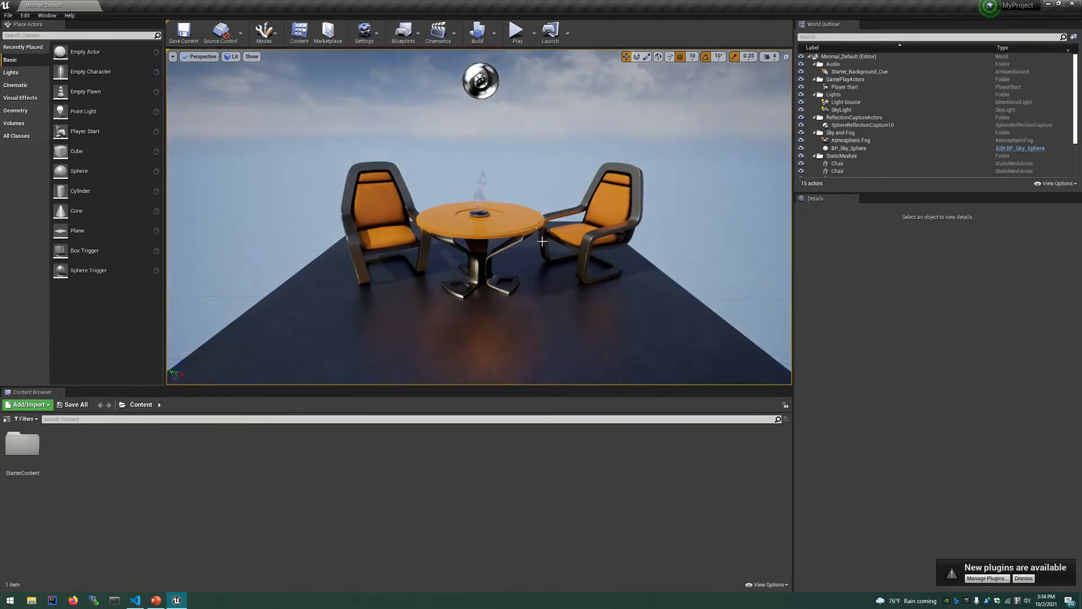
{"action": "right_click_drag", "start_coordinate": [537, 240], "coordinate": [426, 222]}
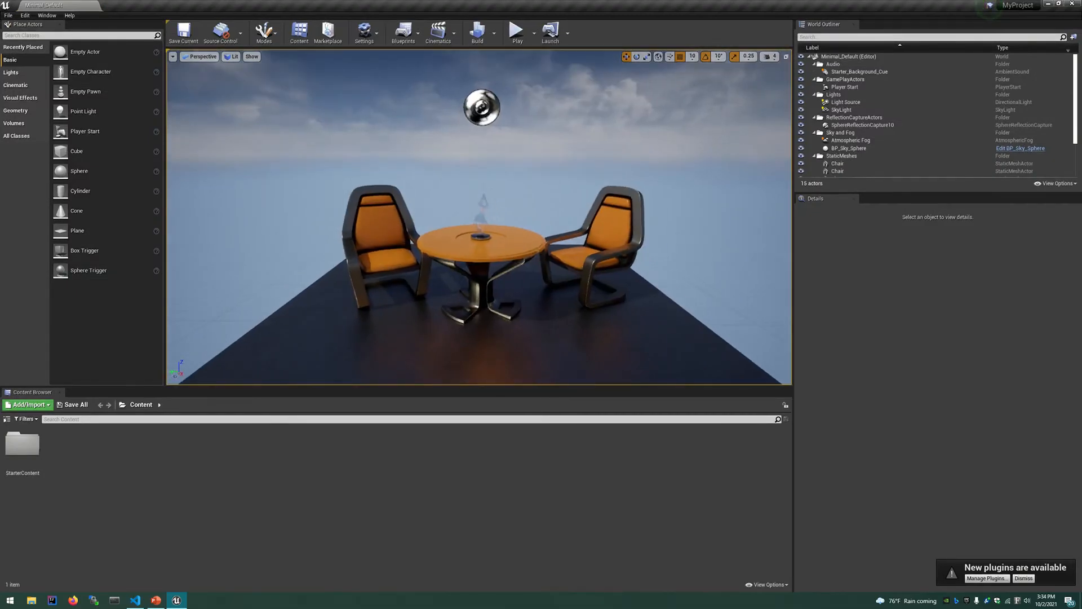
{"action": "left_click", "coordinate": [1018, 578]}
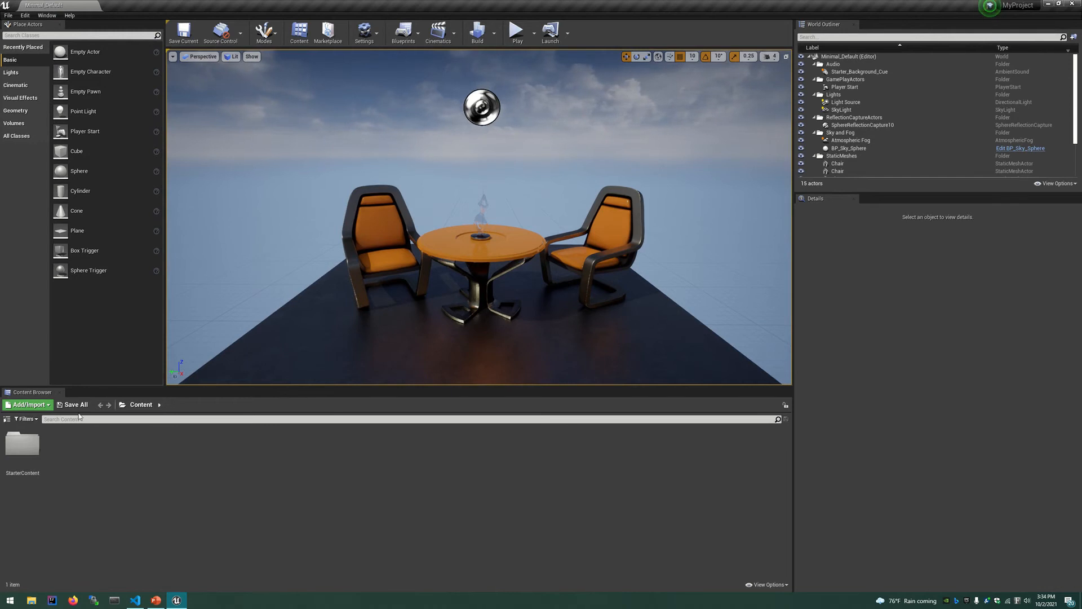
Switch to the Epic Games Launcher and open the Unreal Engine Marketplace.
{"action": "key", "text": "super"}
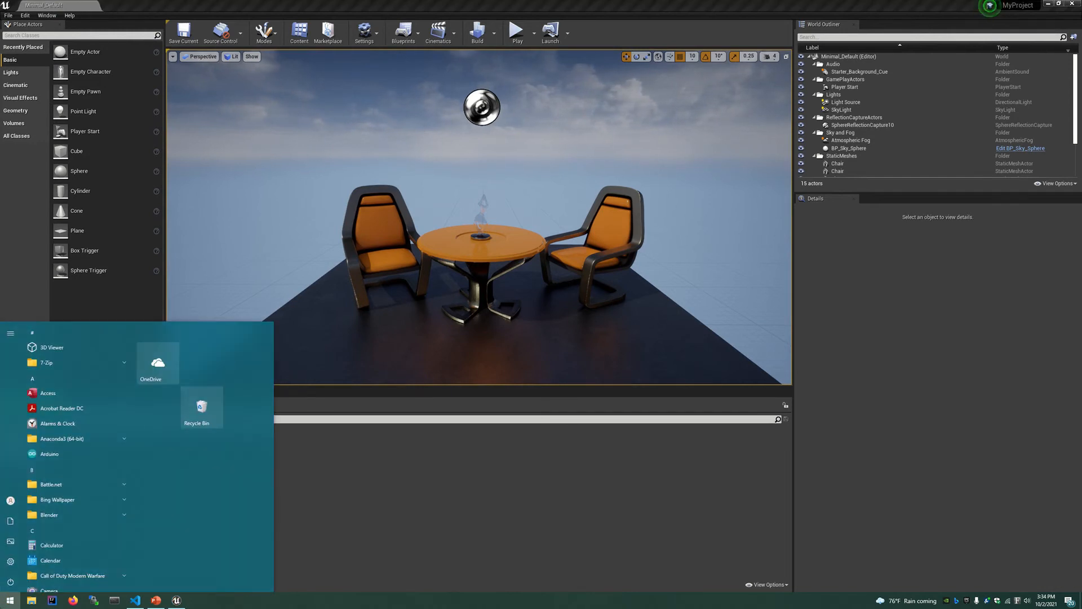
{"action": "type", "text": "epic"}
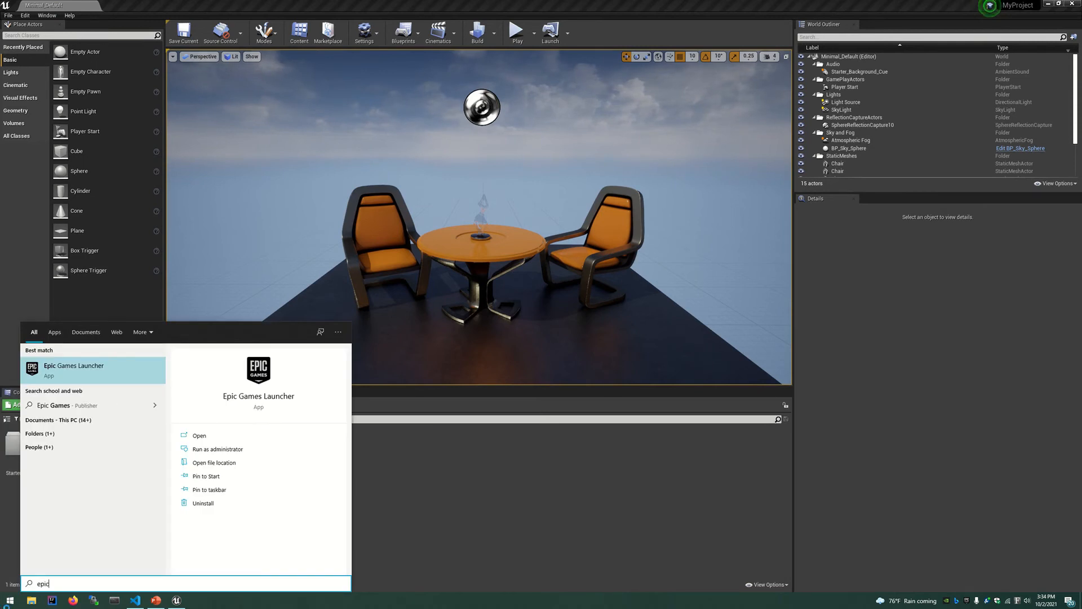
{"action": "key", "text": "Return"}
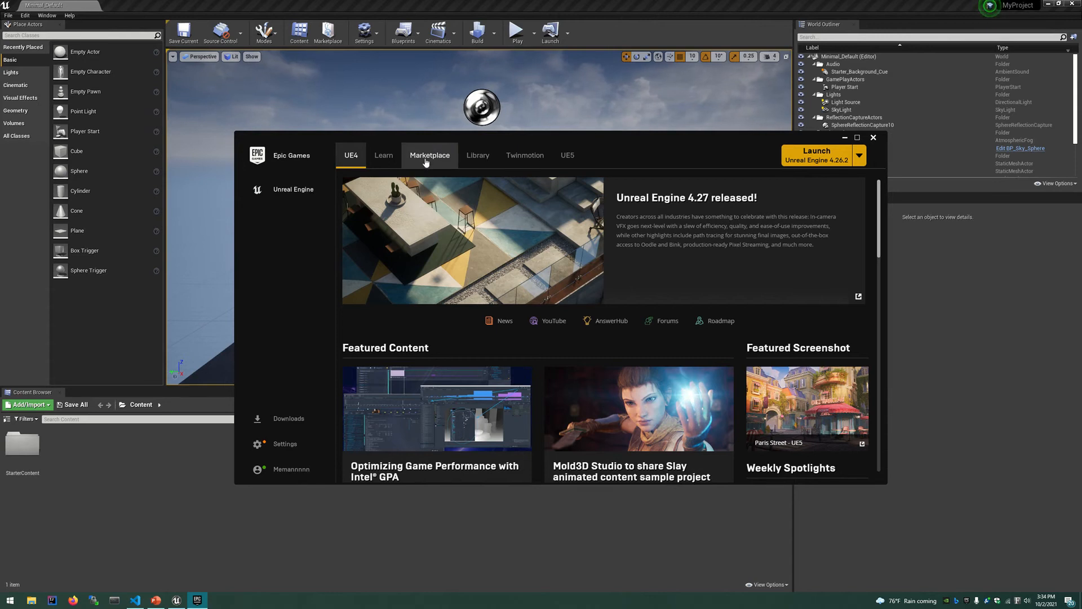
{"action": "left_click", "coordinate": [425, 160]}
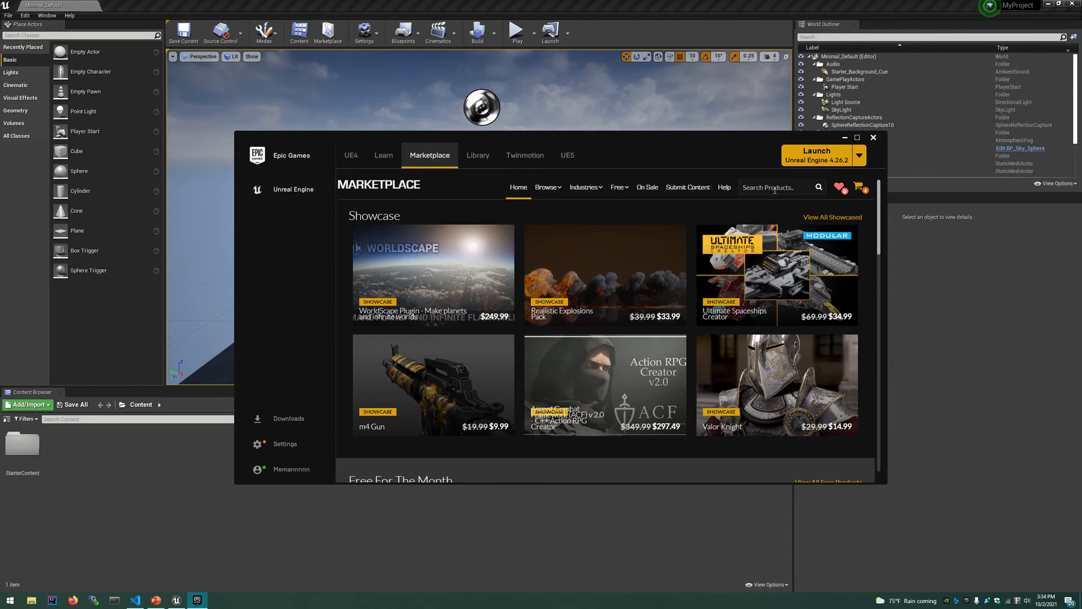
Search the Marketplace for barnyard and open the Barnyard Megapack's content details.
{"action": "type", "text": "barnyark"}
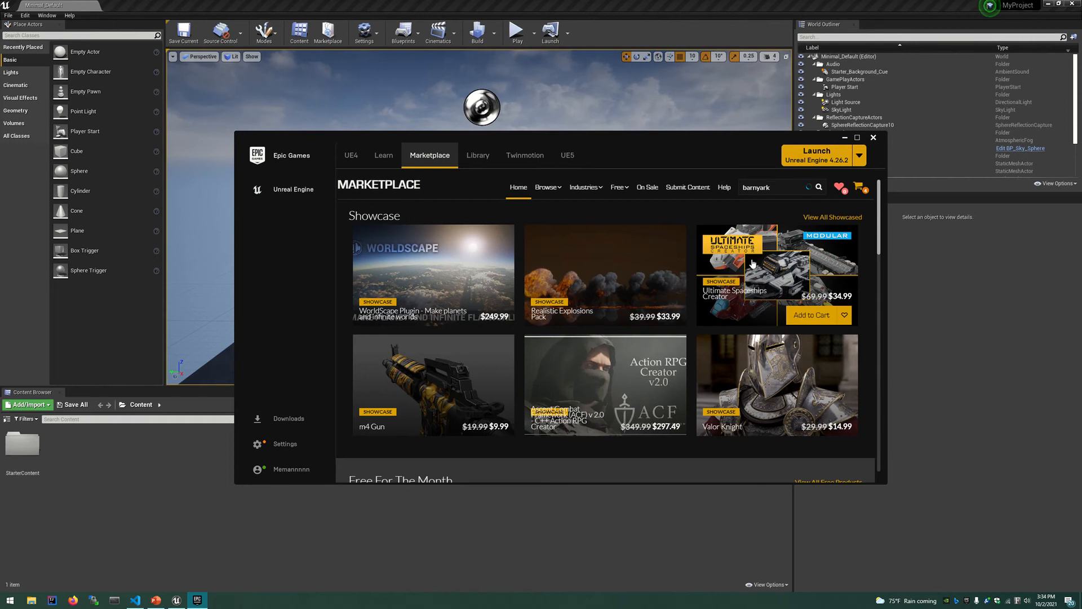
{"action": "key", "text": "BackSpace"}
{"action": "type", "text": "d p"}
{"action": "key", "text": "Return"}
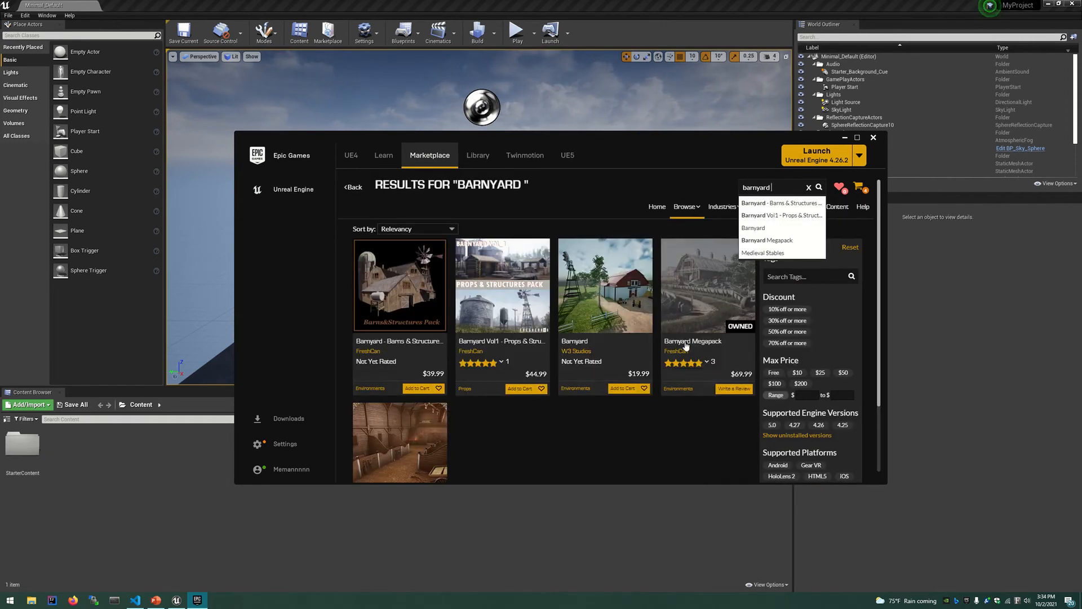
{"action": "left_click", "coordinate": [686, 345]}
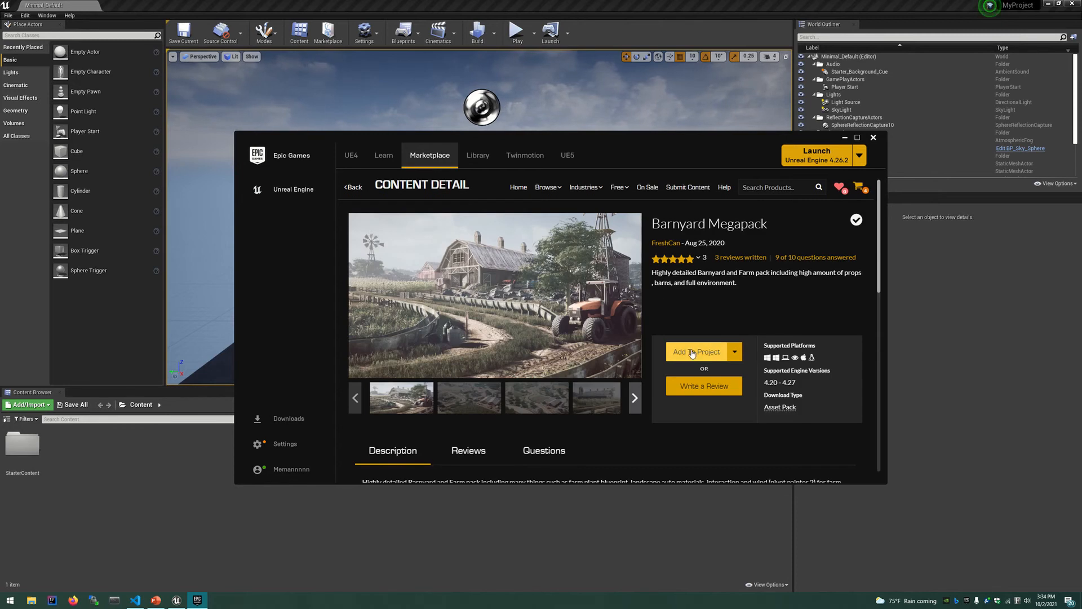
Add the Barnyard Megapack to the project MyProject.
{"action": "left_click", "coordinate": [682, 352]}
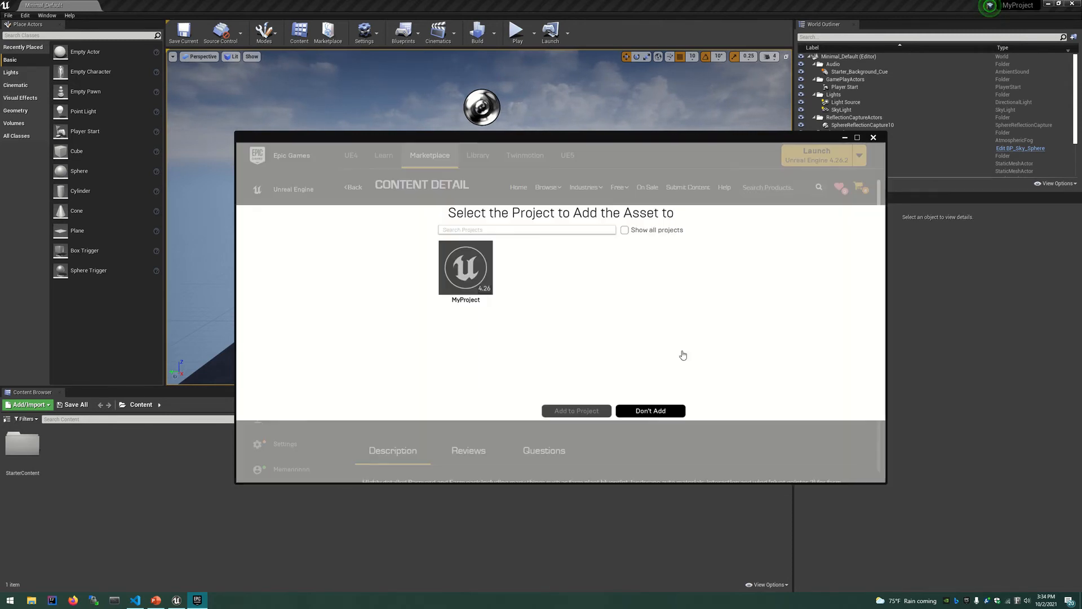
{"action": "left_click", "coordinate": [459, 270]}
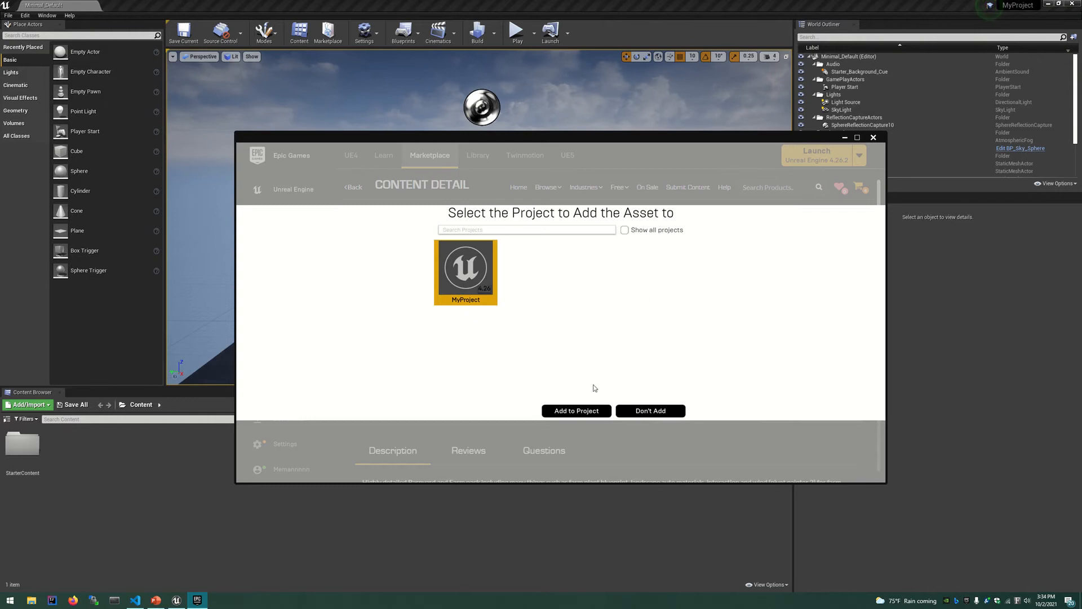
{"action": "left_click", "coordinate": [578, 411]}
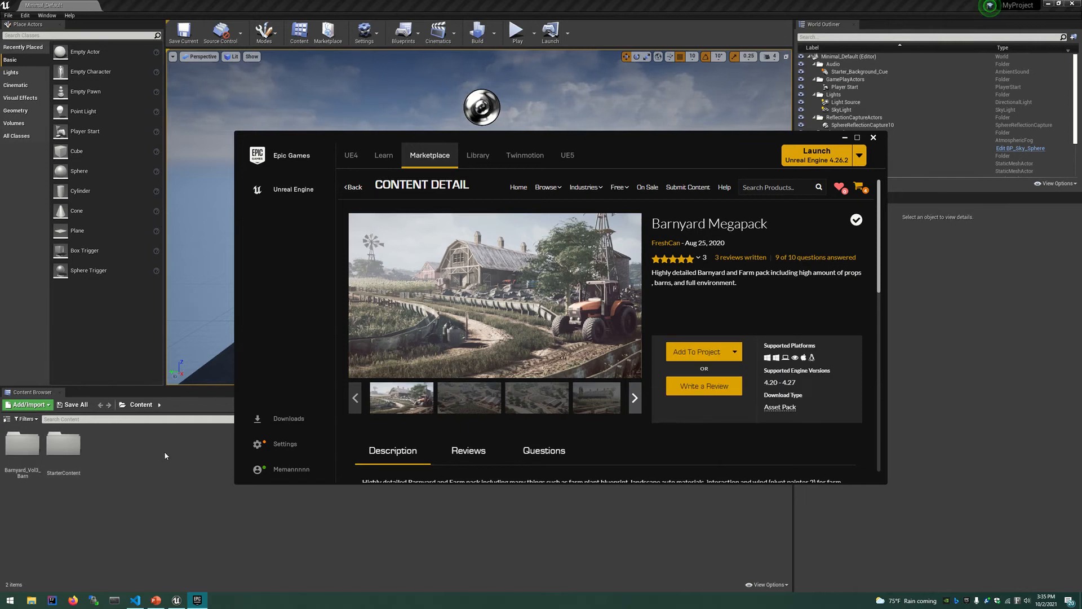
Switch to the Unreal Editor and open the Map_BarnEnvironment level from the Maps folder of Barnyard_Vol3_Barn.
{"action": "left_click", "coordinate": [129, 481]}
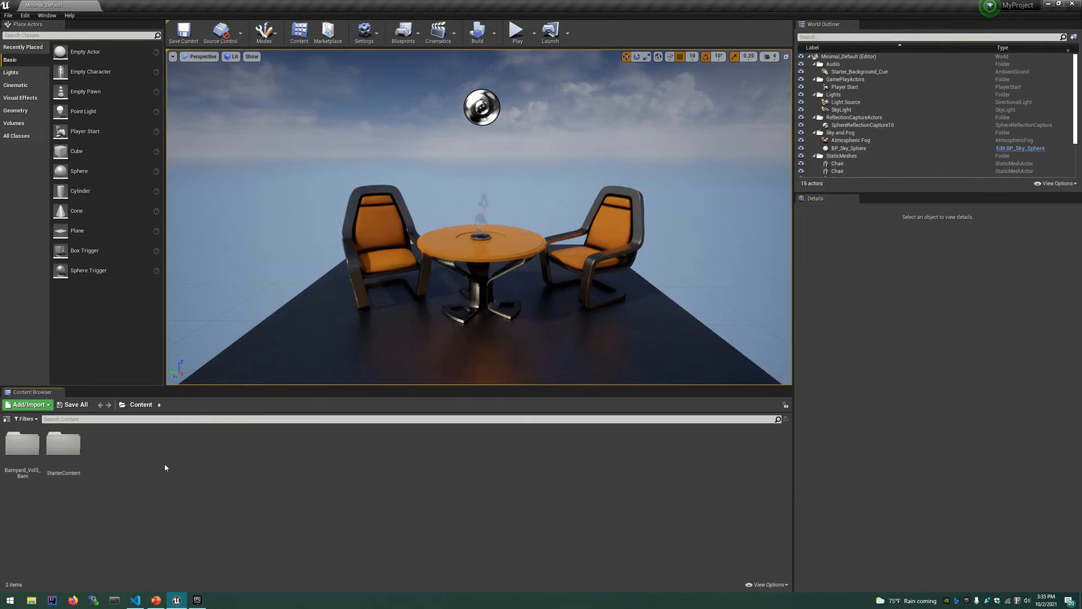
{"action": "left_click", "coordinate": [7, 16]}
{"action": "left_click", "coordinate": [26, 41]}
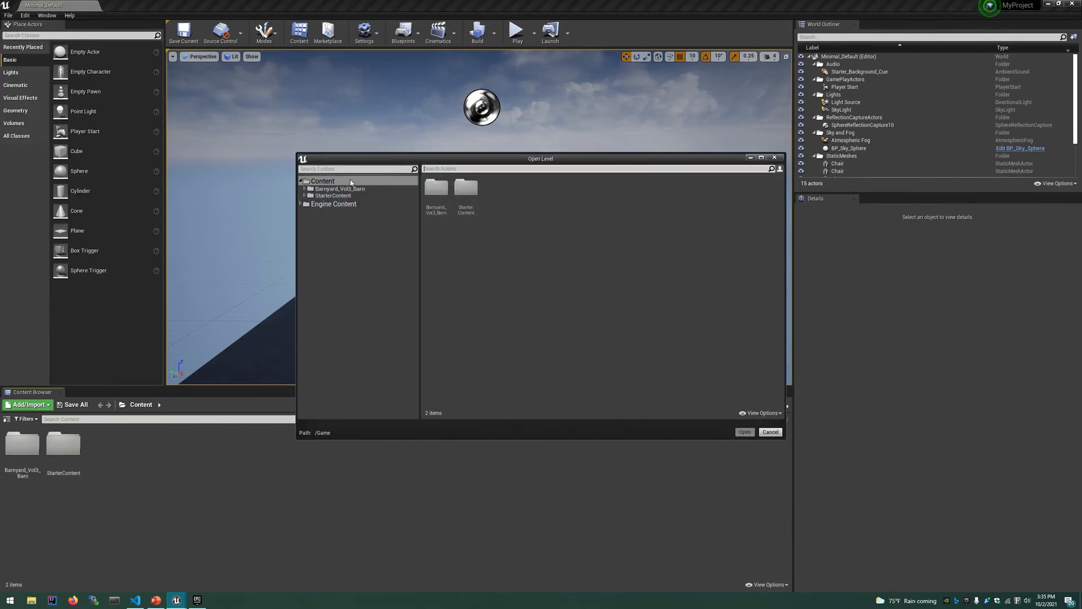
{"action": "left_click", "coordinate": [322, 182]}
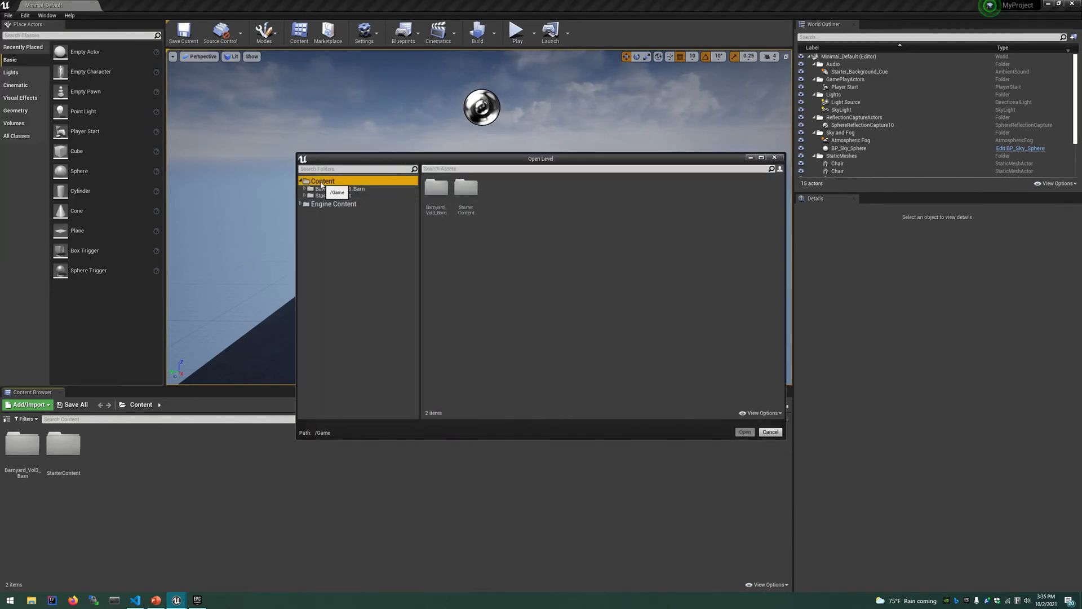
{"action": "left_click", "coordinate": [432, 195]}
{"action": "double_click", "coordinate": [432, 196]}
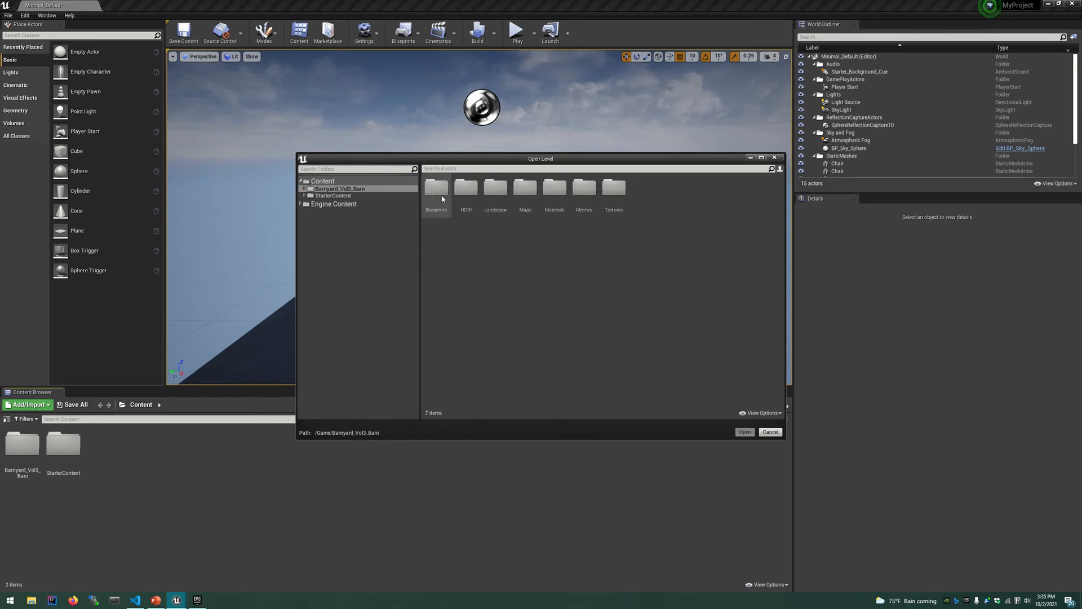
{"action": "double_click", "coordinate": [530, 193]}
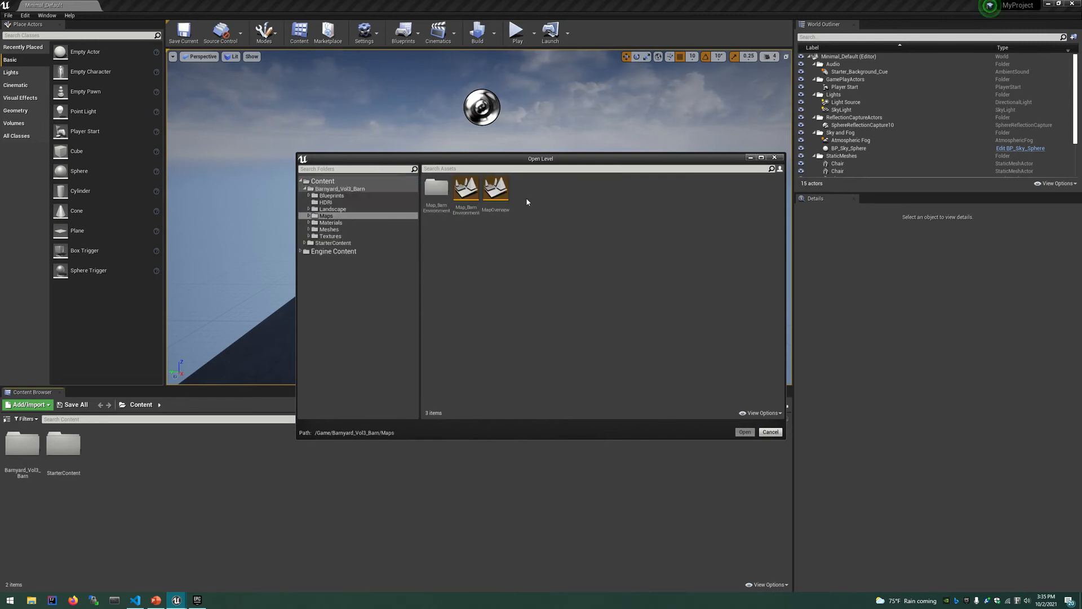
{"action": "left_click", "coordinate": [471, 192]}
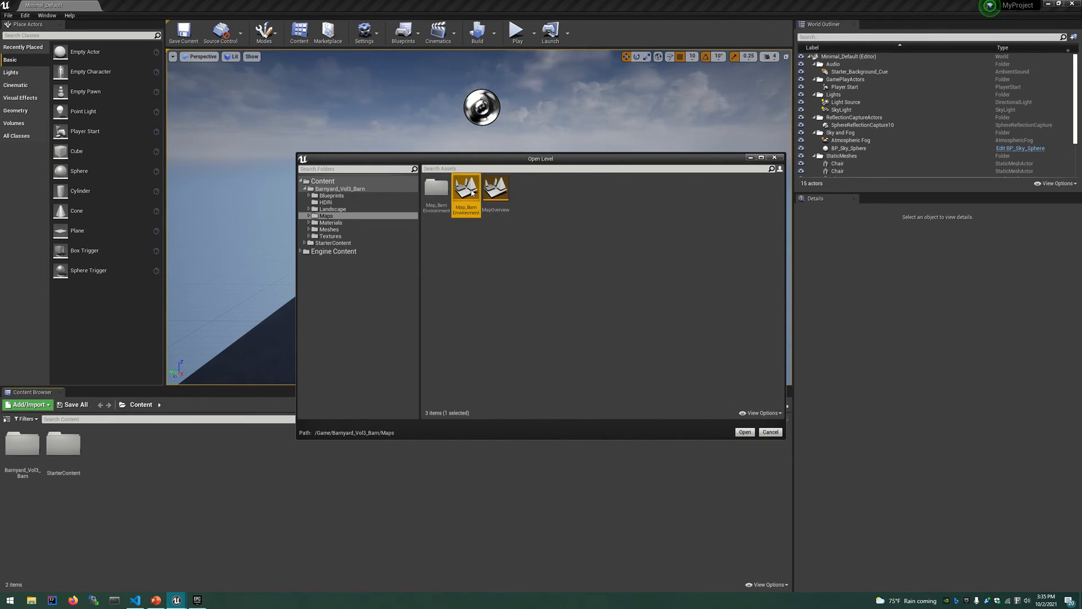
{"action": "double_click", "coordinate": [472, 194]}
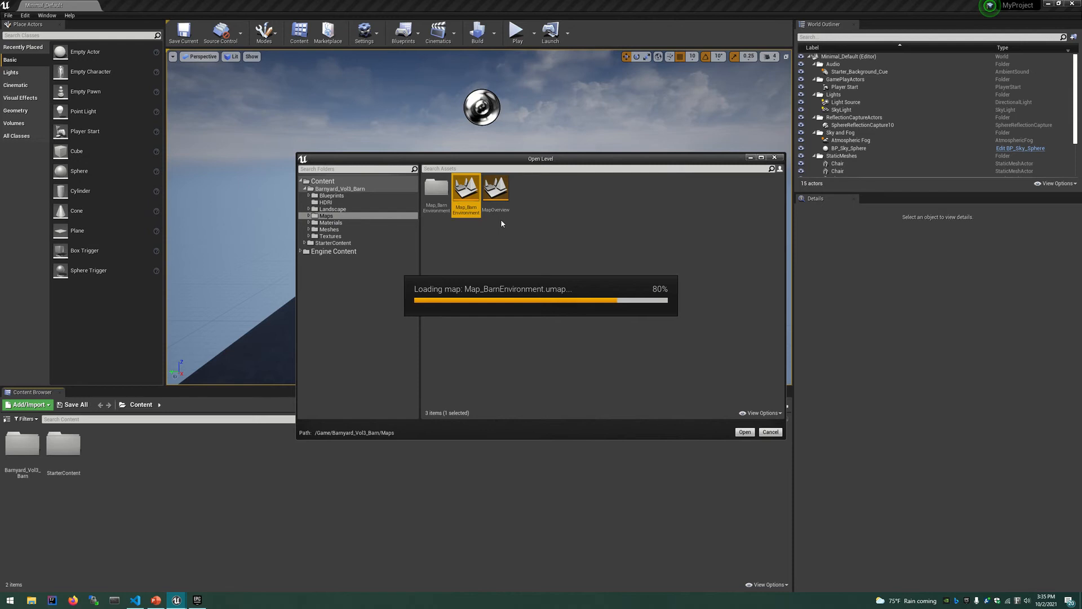
{"action": "mouse_move", "coordinate": [456, 3]}
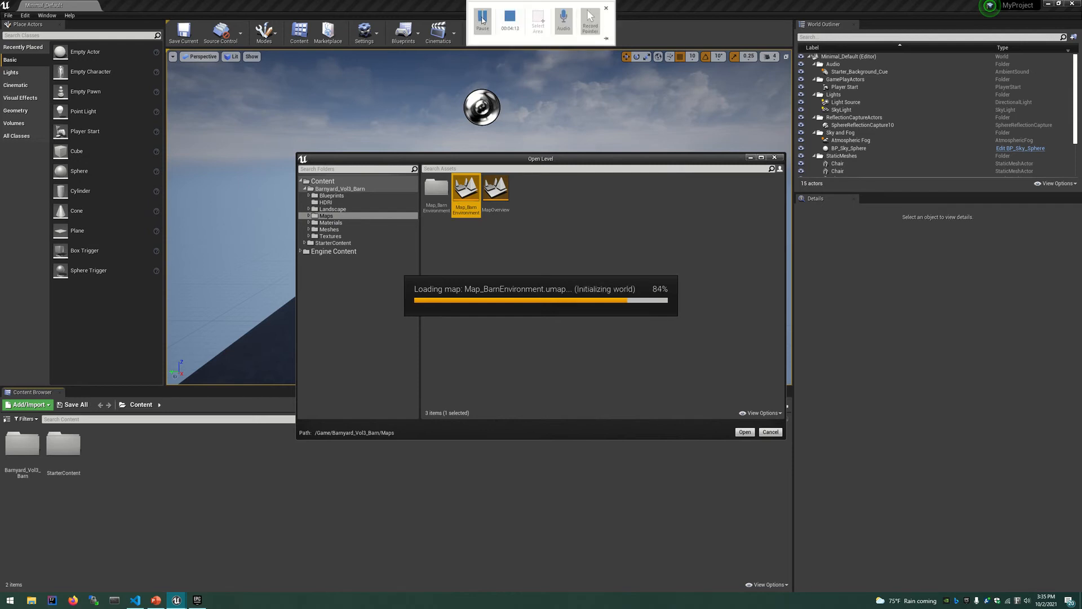
{"action": "left_click", "coordinate": [483, 30]}
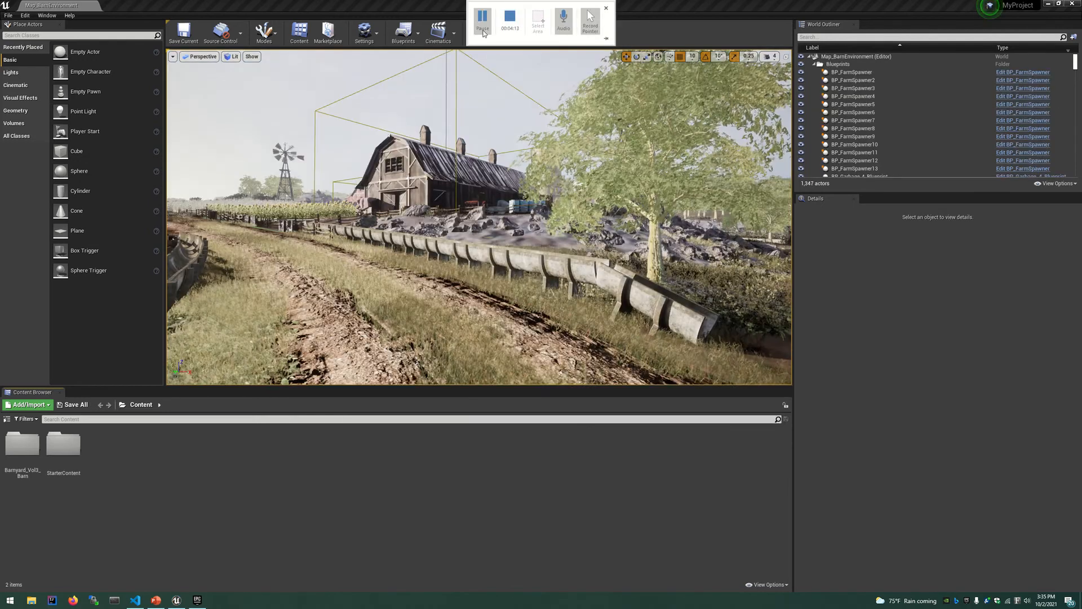
Place a Cylinder actor in the crop field between the farm buildings and the hay bales.
{"action": "right_click_drag", "start_coordinate": [476, 220], "coordinate": [490, 306]}
{"action": "key", "text": "w"}
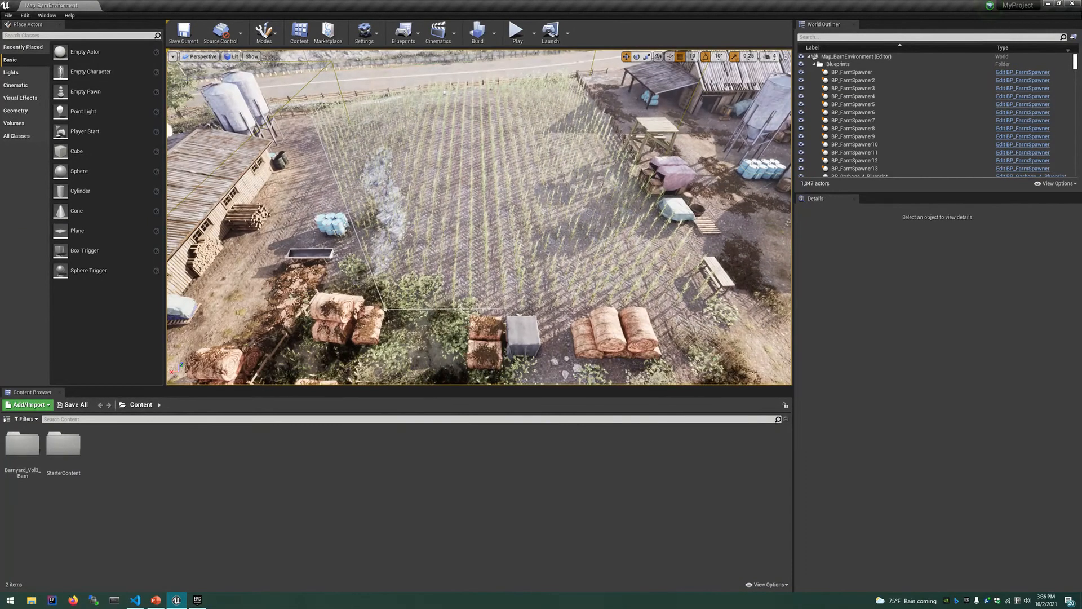
{"action": "left_click", "coordinate": [94, 193]}
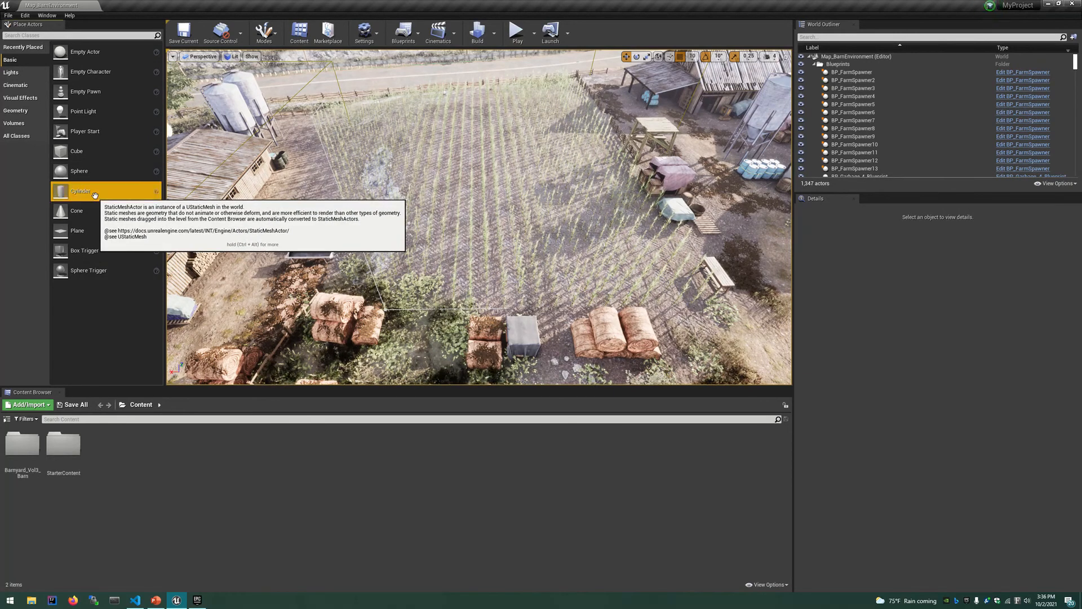
{"action": "left_click_drag", "start_coordinate": [94, 194], "coordinate": [467, 263]}
Scale the cylinder to 0.5 in X, 0.5 in Y and 3.0 in Z, and raise it above the ground.
{"action": "right_click_drag", "start_coordinate": [468, 263], "coordinate": [415, 284]}
{"action": "key", "text": "w"}
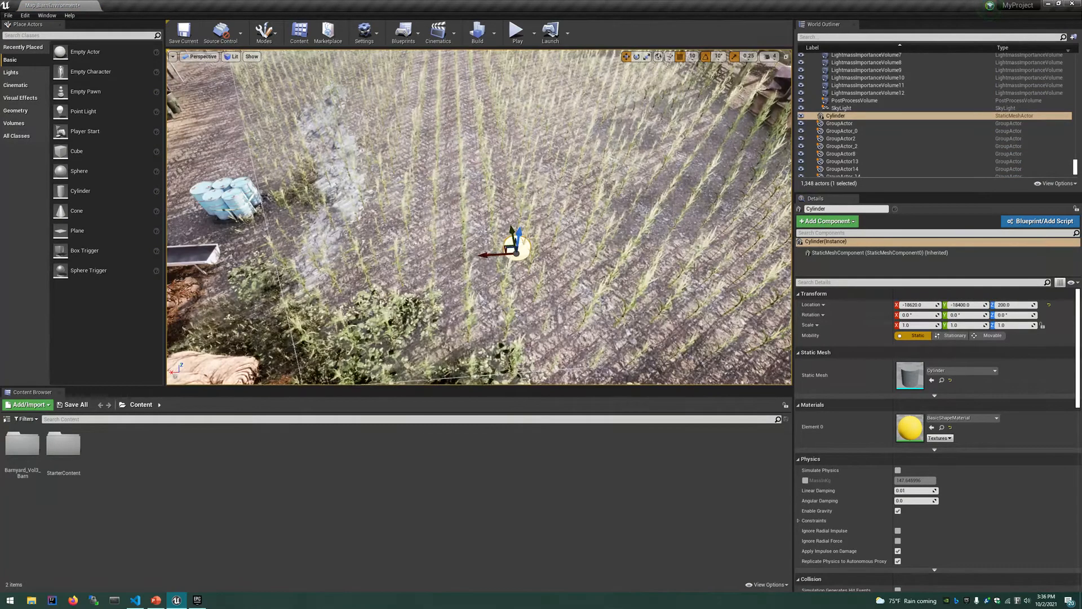
{"action": "left_click", "coordinate": [916, 325]}
{"action": "type", "text": "0.5"}
{"action": "key", "text": "Tab"}
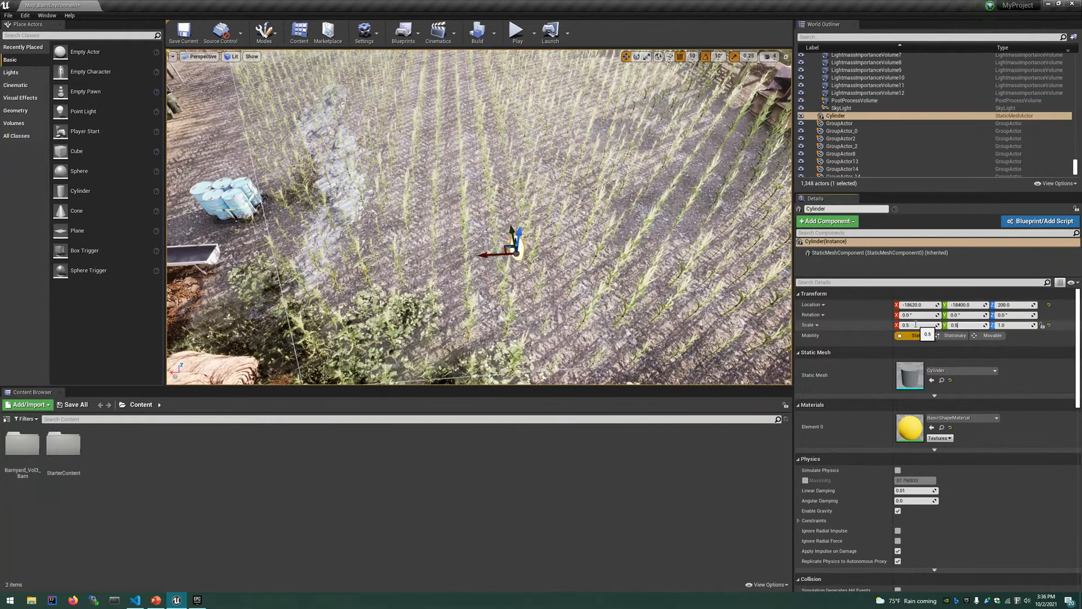
{"action": "left_click", "coordinate": [1019, 325]}
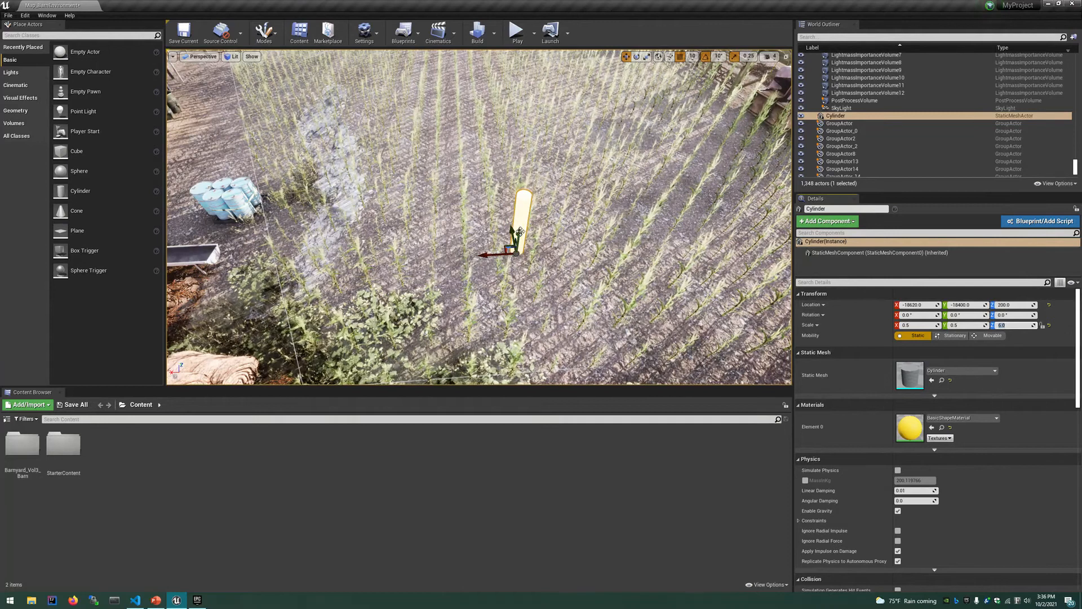
{"action": "left_click_drag", "start_coordinate": [519, 232], "coordinate": [516, 211]}
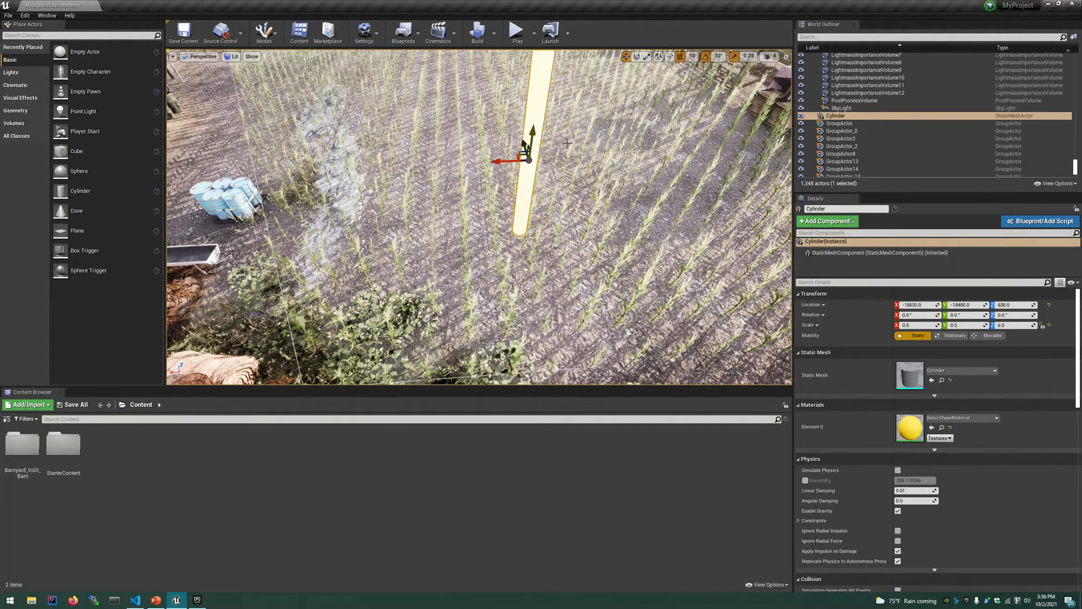
{"action": "left_click", "coordinate": [1011, 325]}
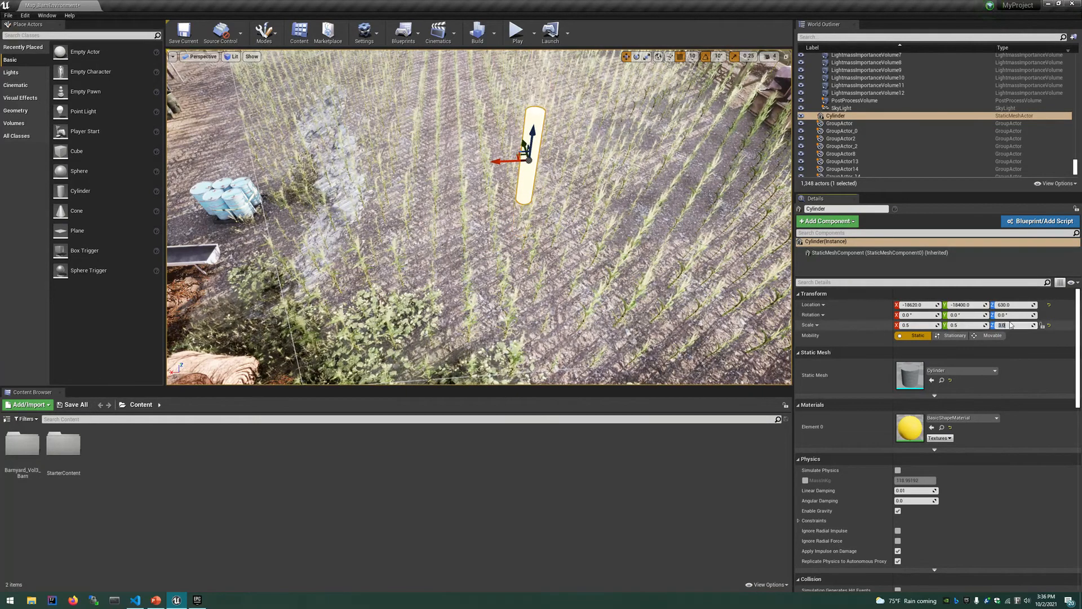
{"action": "key", "text": "Return"}
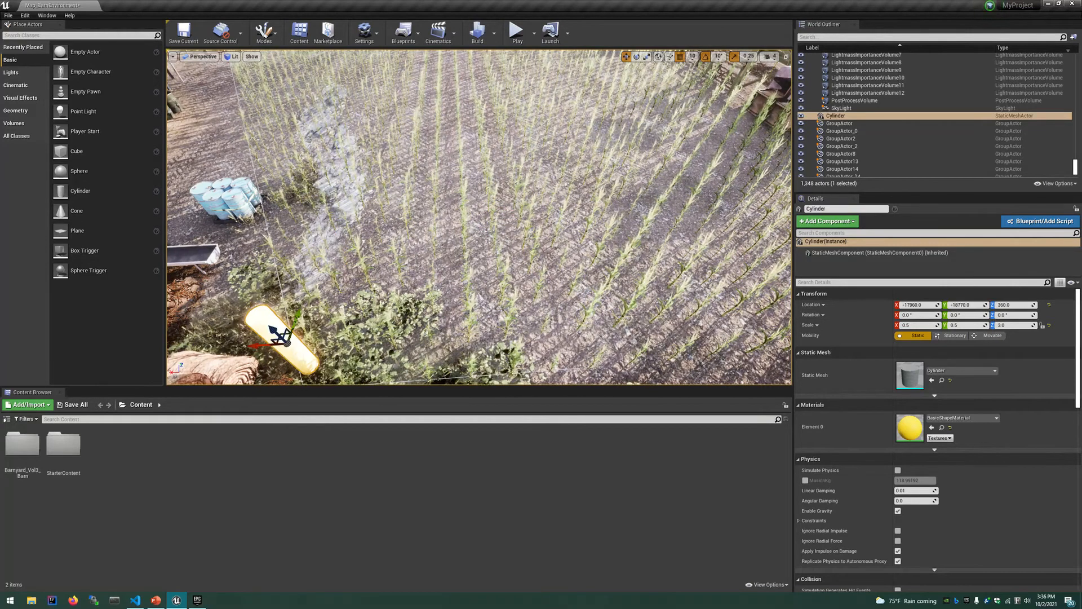
Position the cylinder beside the hay bales at about X -17980, Y -18830, Z 360 and duplicate it.
{"action": "right_click_drag", "start_coordinate": [337, 289], "coordinate": [377, 279]}
{"action": "key", "text": "s"}
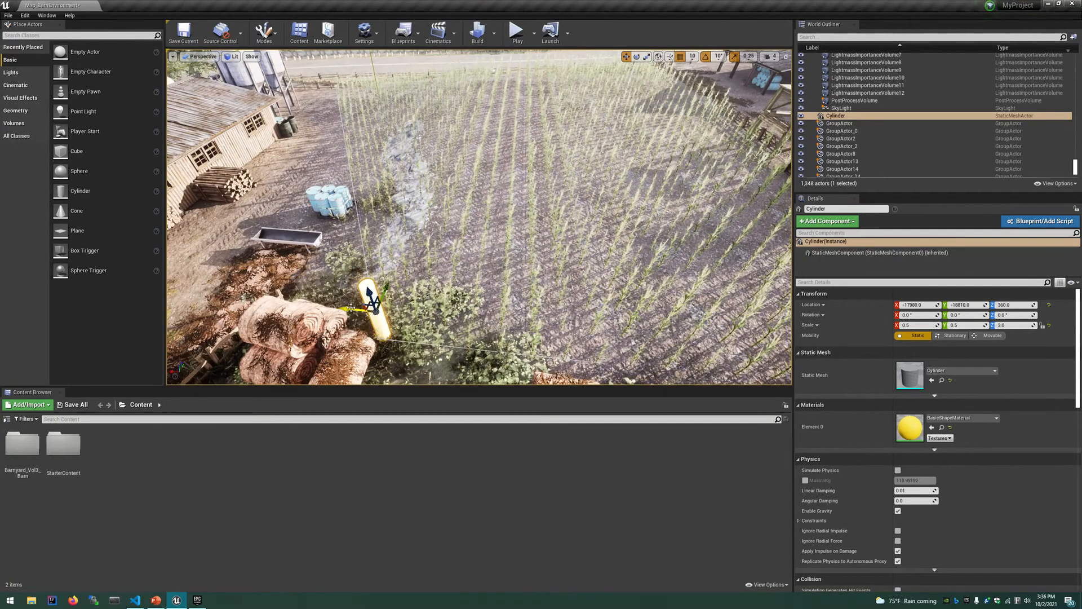
{"action": "right_click_drag", "start_coordinate": [384, 289], "coordinate": [401, 276]}
{"action": "key", "text": "ctrl+w"}
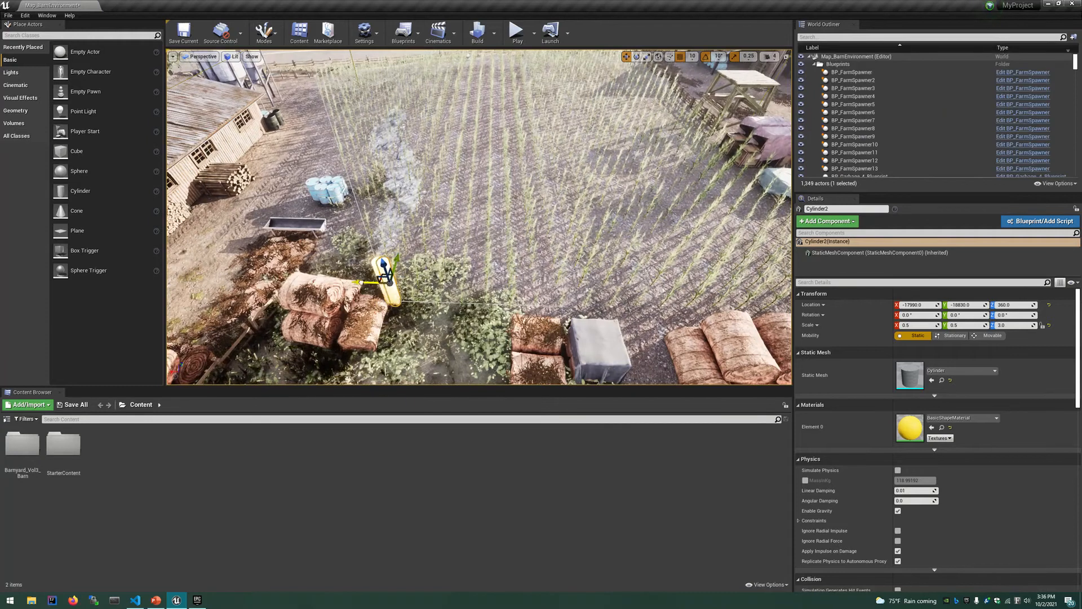
Spread cylinder copies along the hay bales and into the field at Y -18430, making four posts in a rectangle.
{"action": "left_click_drag", "start_coordinate": [623, 290], "coordinate": [303, 347], "text": "shift"}
{"action": "right_click_drag", "start_coordinate": [303, 346], "coordinate": [214, 359]}
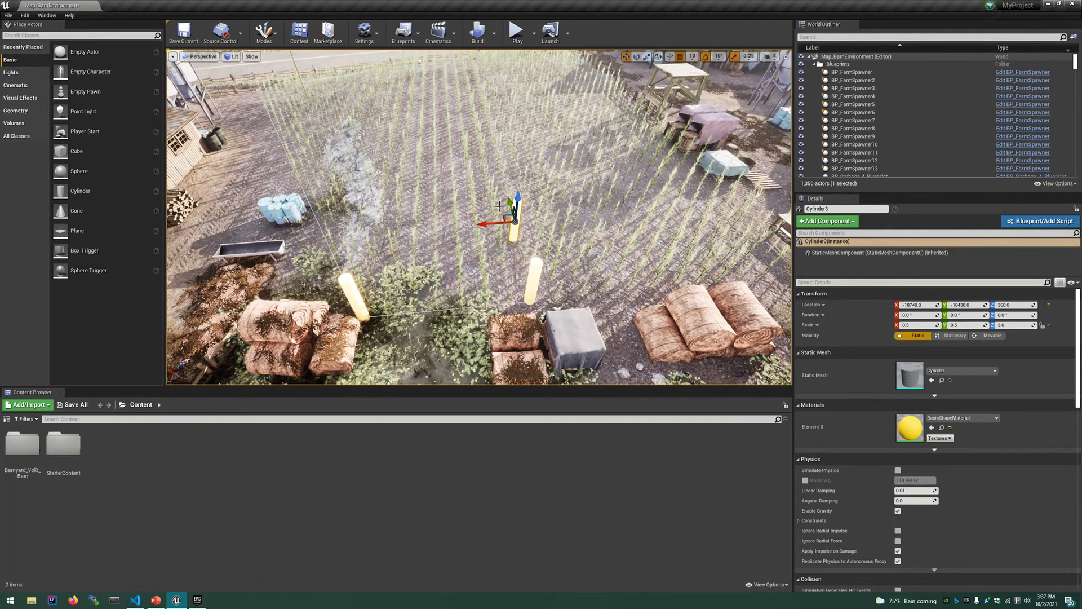
{"action": "left_click_drag", "start_coordinate": [504, 221], "coordinate": [506, 220], "text": "alt"}
{"action": "left_click_drag", "start_coordinate": [329, 230], "coordinate": [334, 230], "text": "alt"}
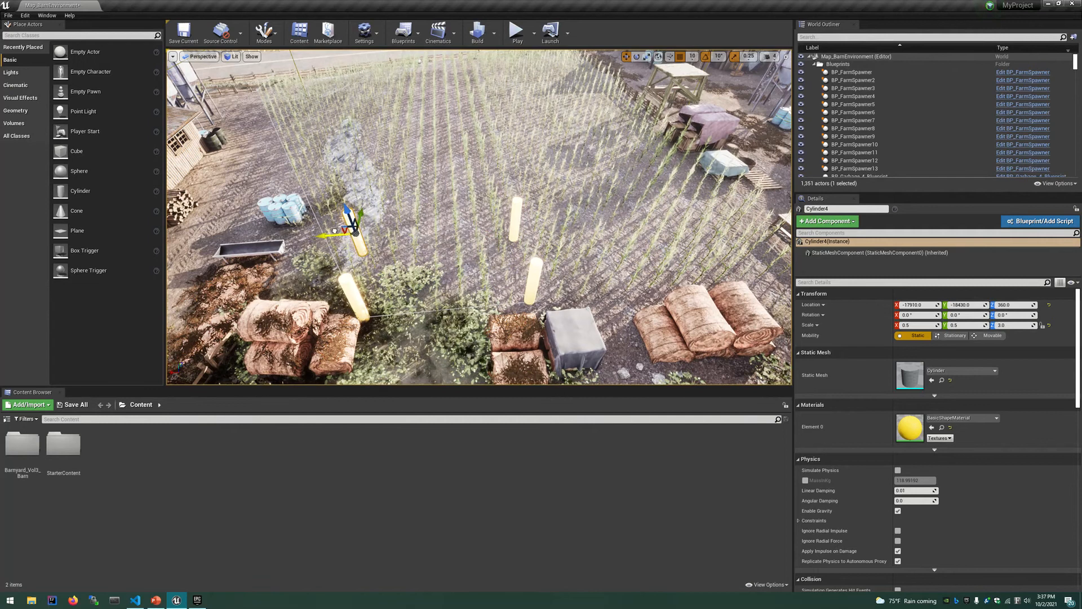
Shift the newest cylinder slightly along X toward the opposite post, and select the original cylinder.
{"action": "left_click", "coordinate": [477, 242]}
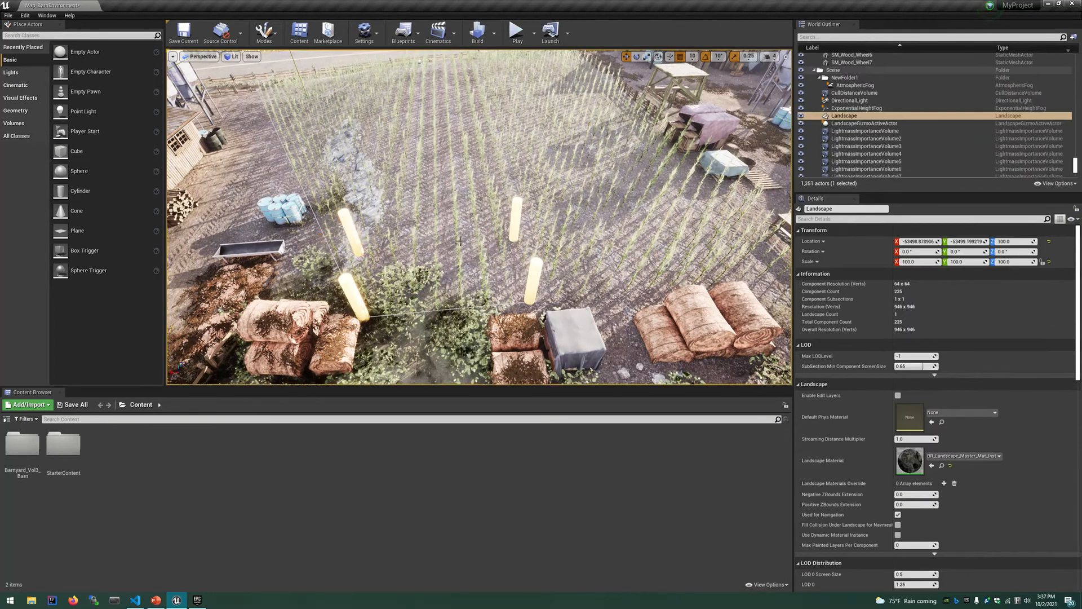
{"action": "mouse_move", "coordinate": [477, 242]}
{"action": "right_mouse_down"}
{"action": "mouse_move", "coordinate": [273, 142]}
{"action": "mouse_move", "coordinate": [467, 258]}
{"action": "right_mouse_up"}
{"action": "scroll", "coordinate": [466, 258], "scroll_direction": "down", "scroll_amount": 2}
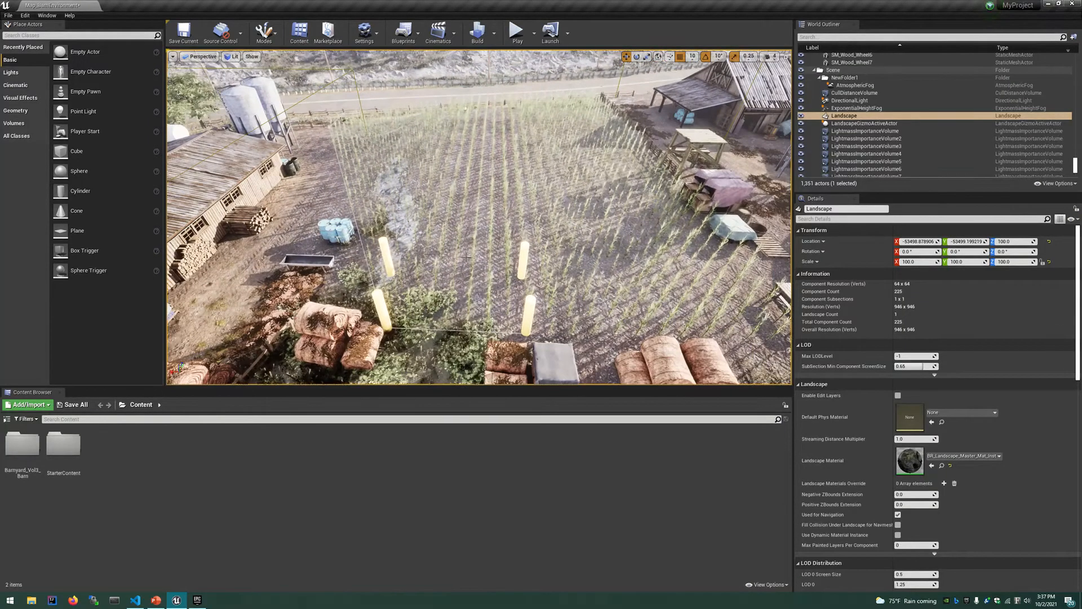
{"action": "left_click", "coordinate": [390, 258]}
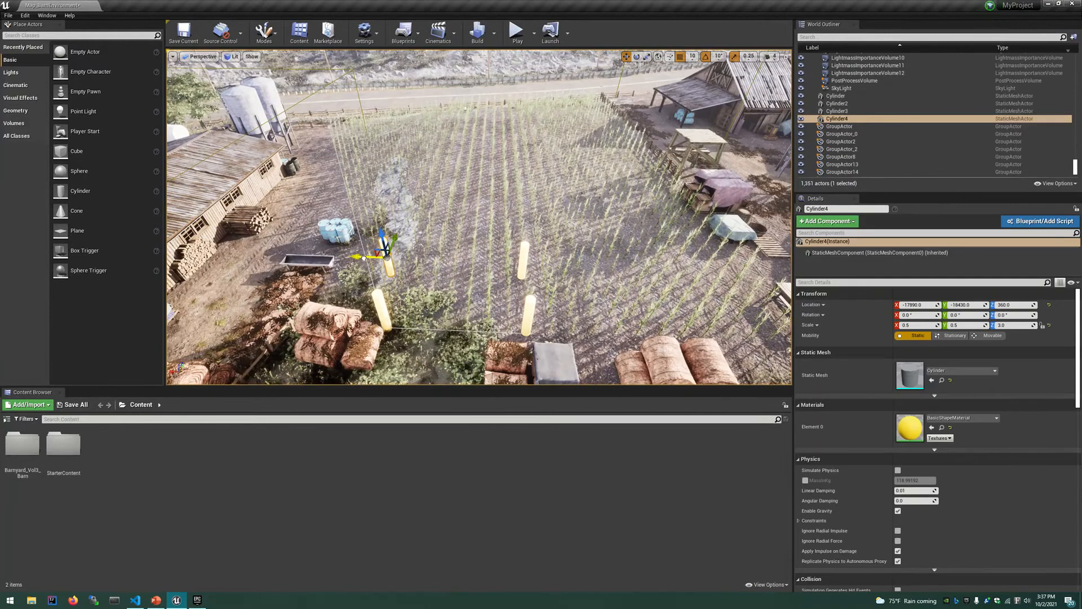
{"action": "left_click", "coordinate": [523, 261], "text": "ctrl"}
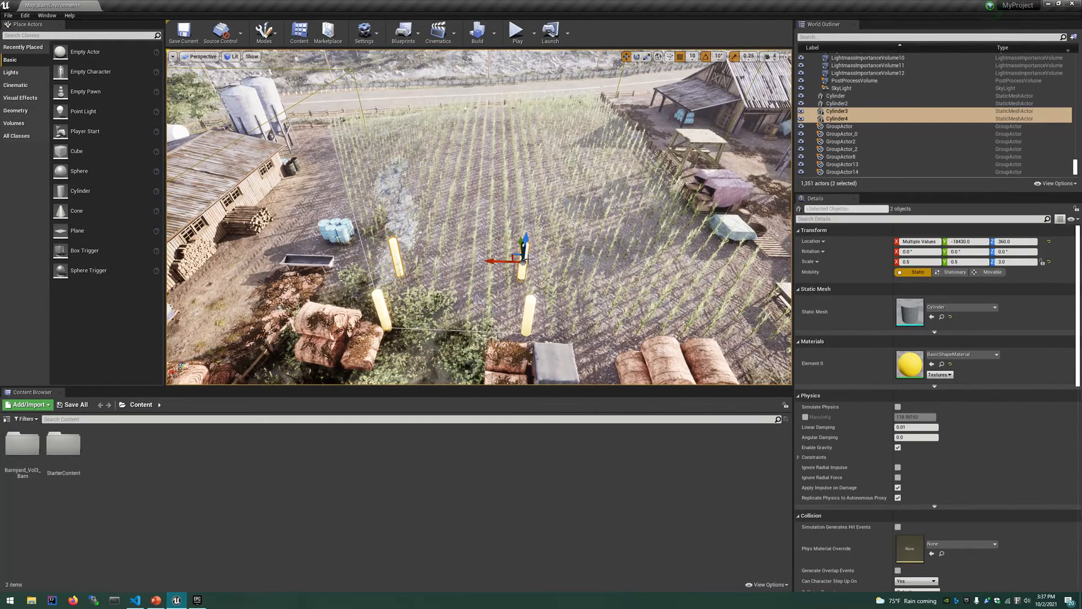
{"action": "left_click", "coordinate": [834, 96]}
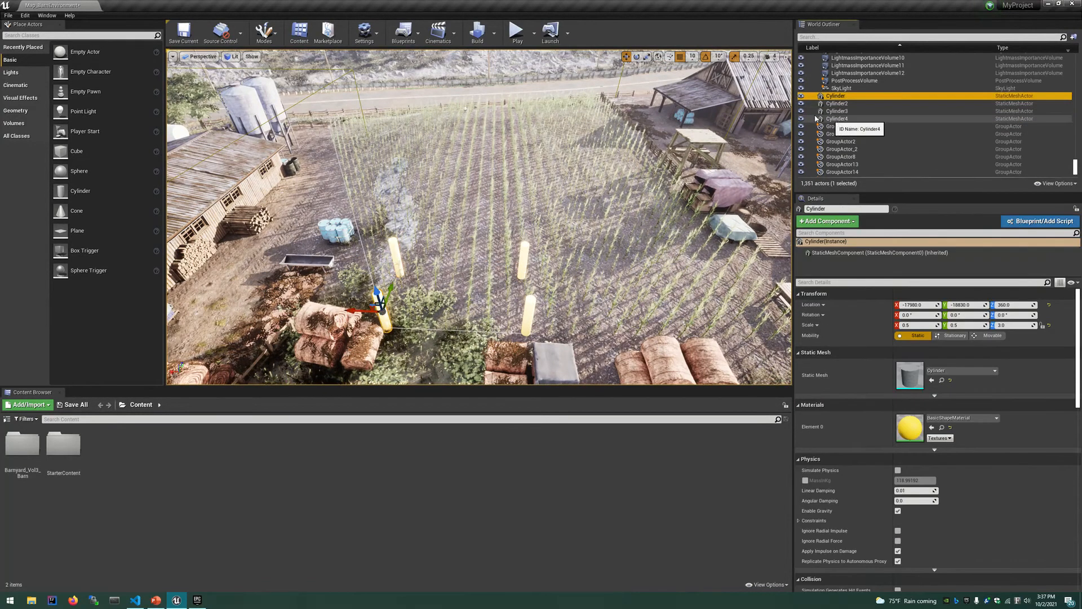
Set the project's Custom Depth-Stencil Pass rendering option to Enabled with Stencil and close the project settings.
{"action": "left_click", "coordinate": [25, 15]}
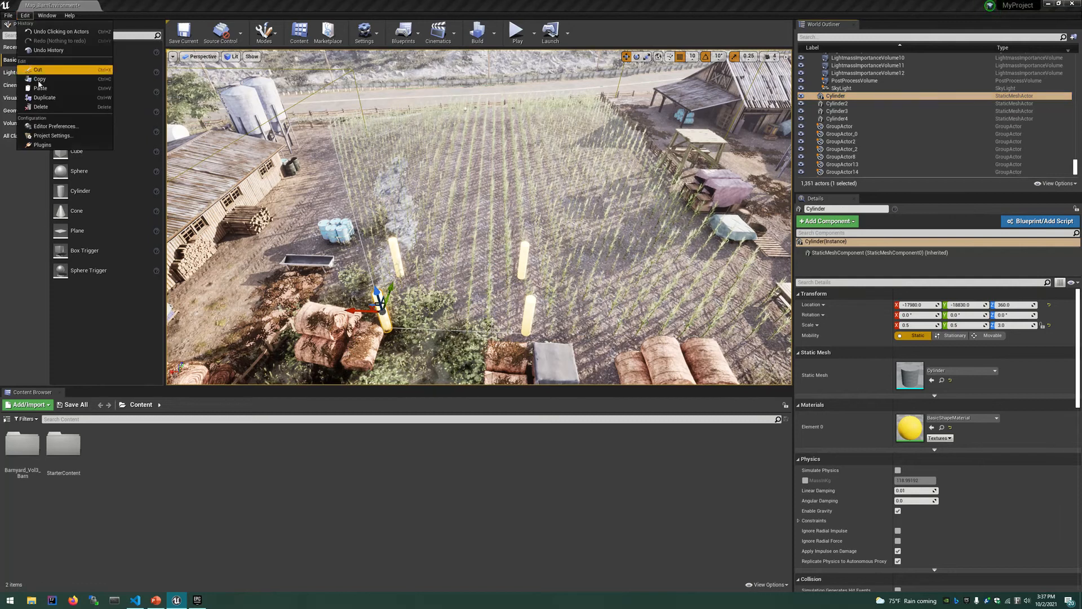
{"action": "left_click", "coordinate": [52, 136]}
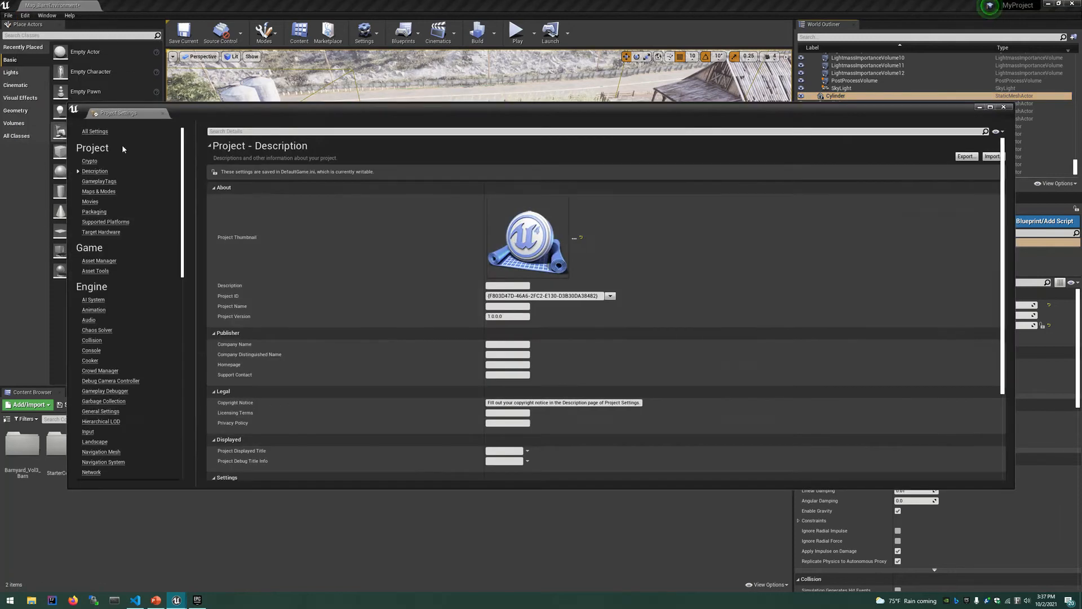
{"action": "left_click", "coordinate": [290, 131]}
{"action": "type", "text": "stencil"}
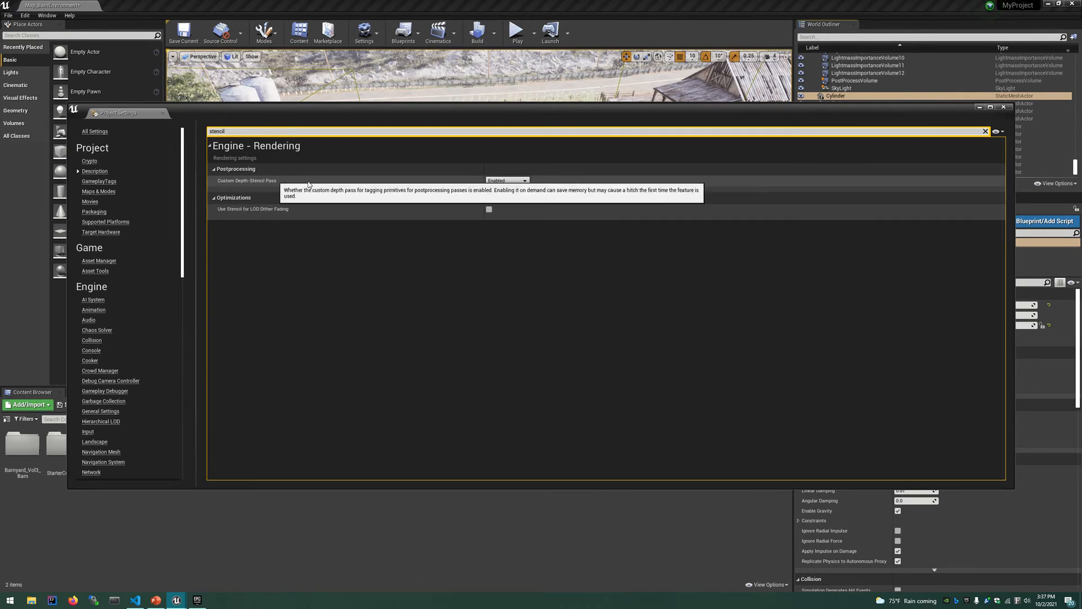
{"action": "left_click", "coordinate": [496, 180]}
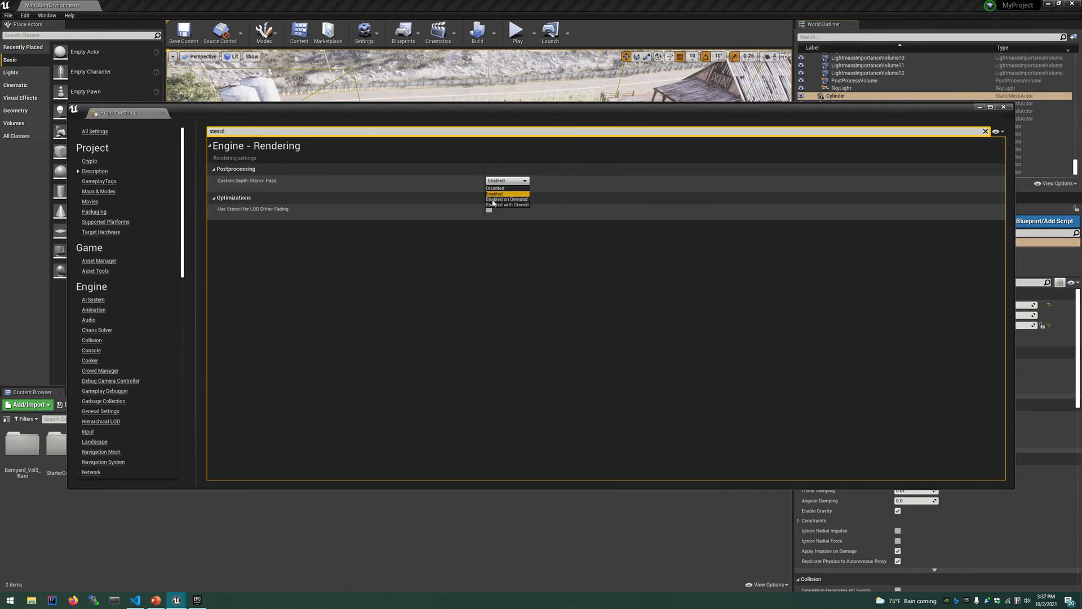
{"action": "left_click", "coordinate": [500, 205]}
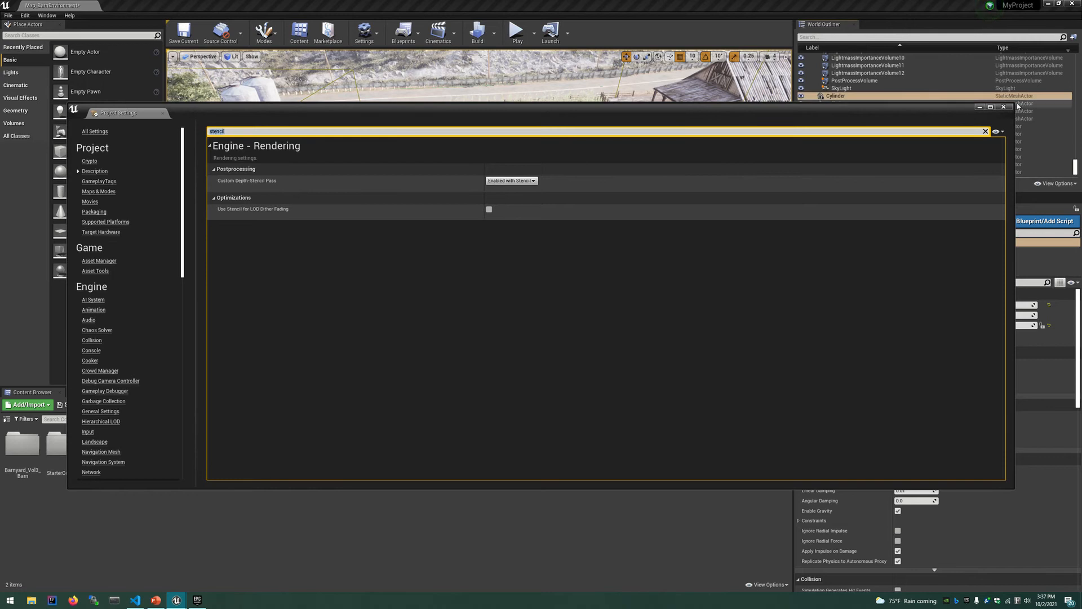
{"action": "left_click", "coordinate": [1004, 108]}
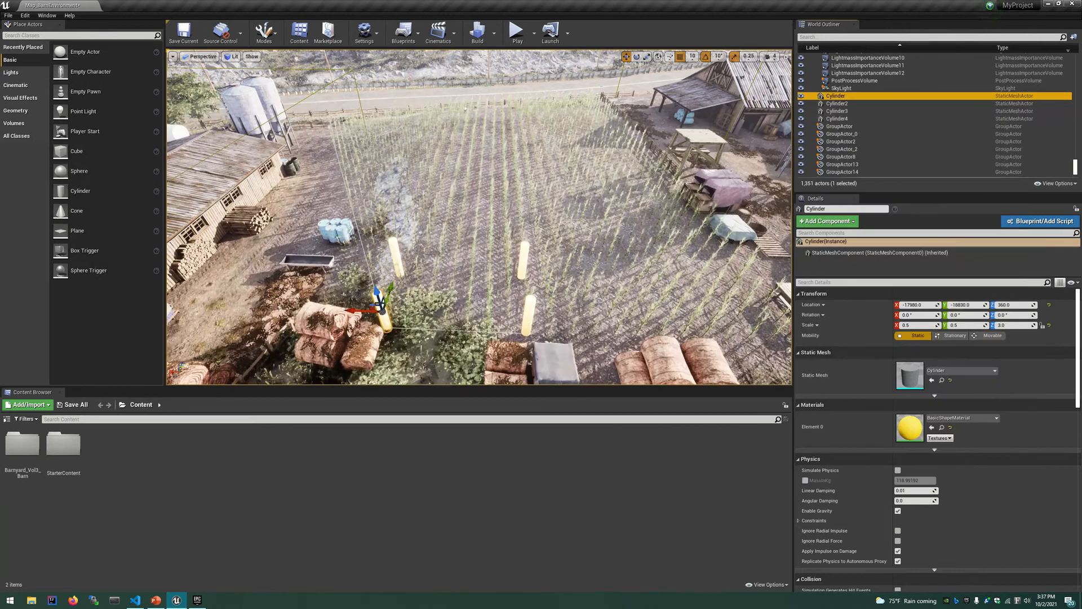
Enable Render CustomDepth Pass on all four cylinders, set their CustomDepth Stencil Value to 103, and clear the details filter.
{"action": "left_click", "coordinate": [838, 119], "text": "shift"}
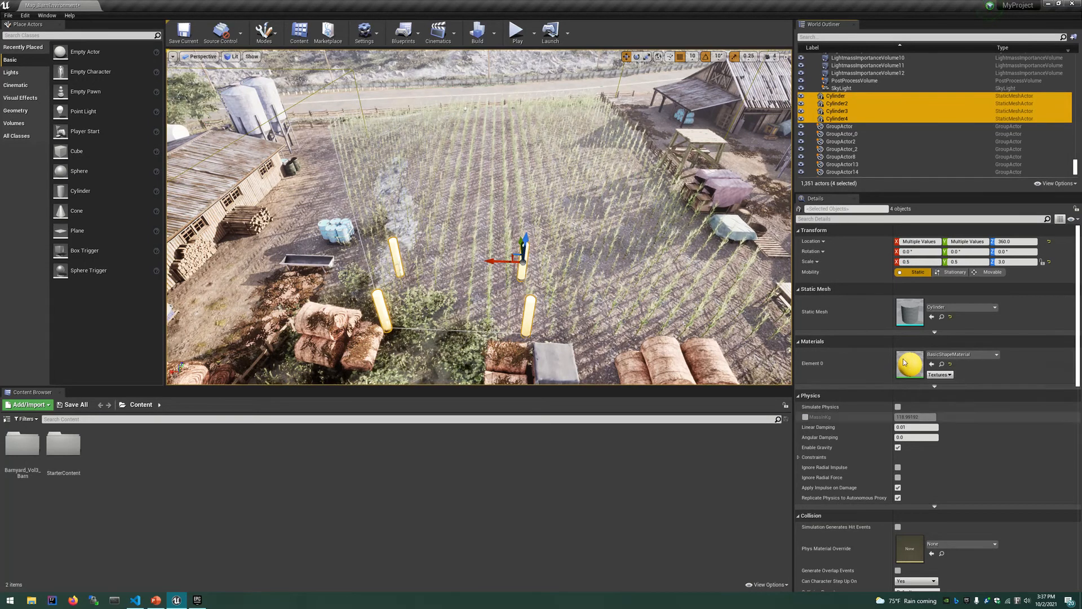
{"action": "left_click", "coordinate": [838, 220]}
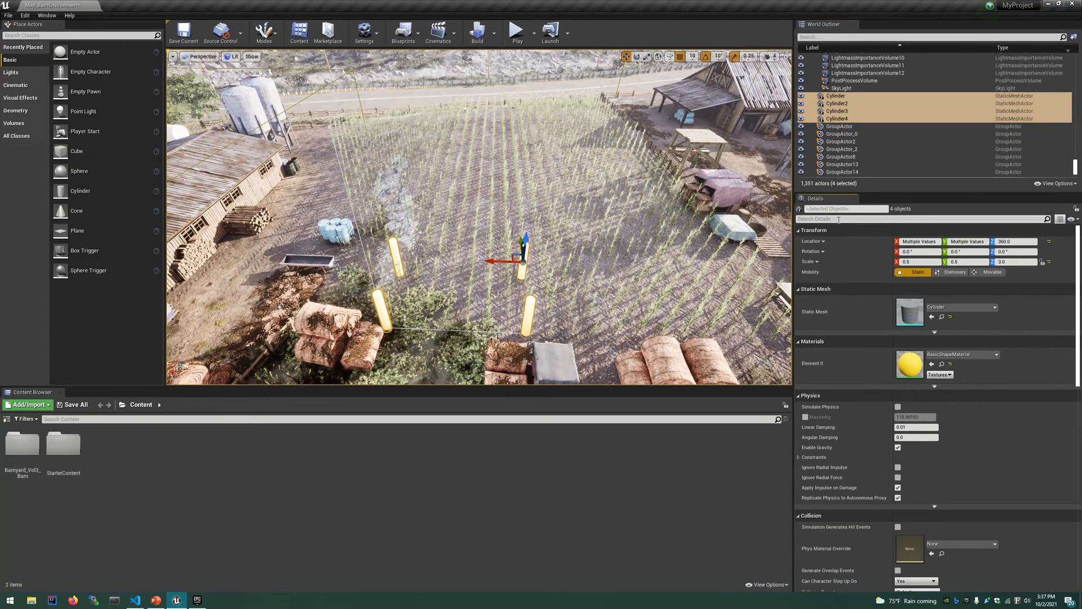
{"action": "type", "text": "custom"}
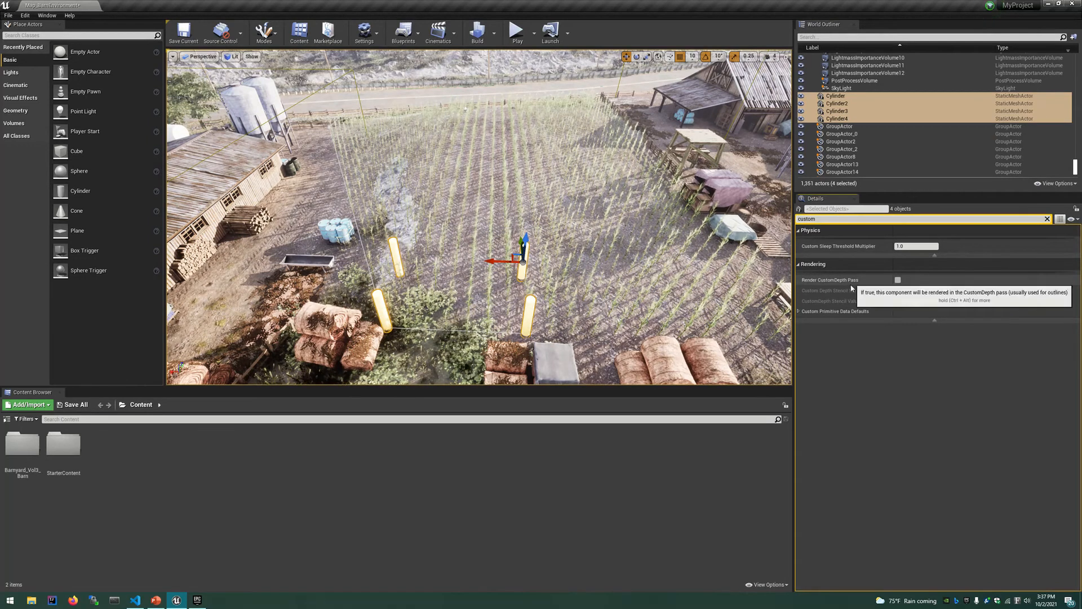
{"action": "left_click", "coordinate": [898, 281]}
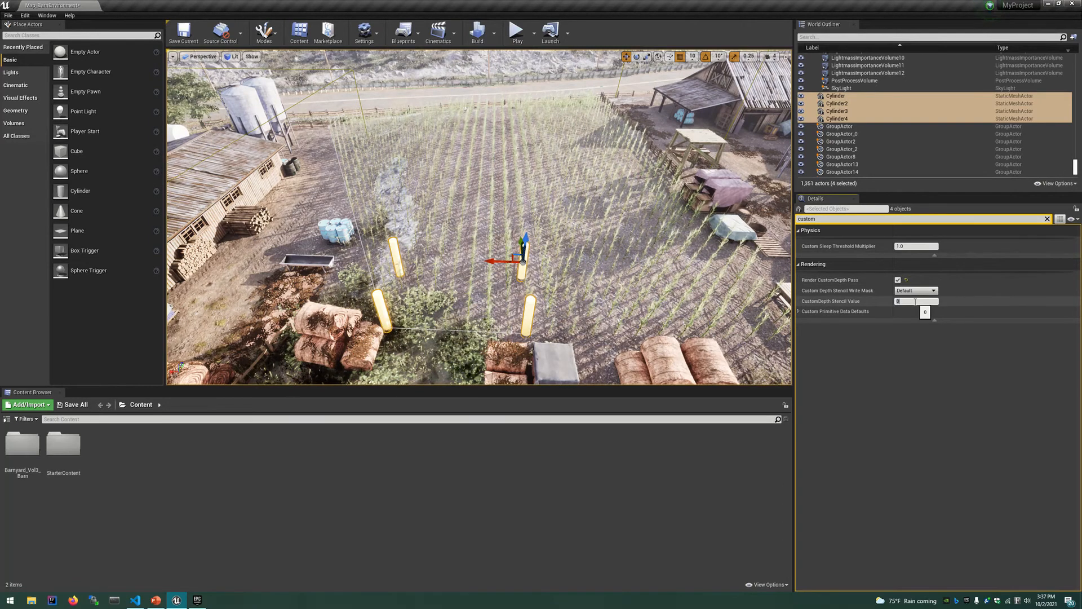
{"action": "left_click", "coordinate": [915, 302]}
{"action": "type", "text": "103"}
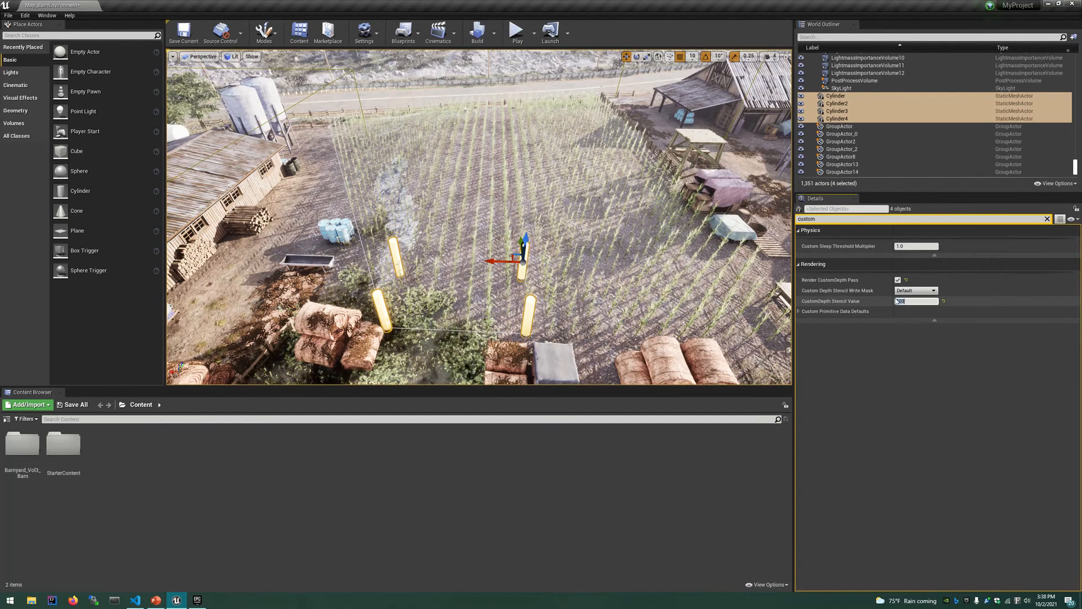
{"action": "key", "text": "Return"}
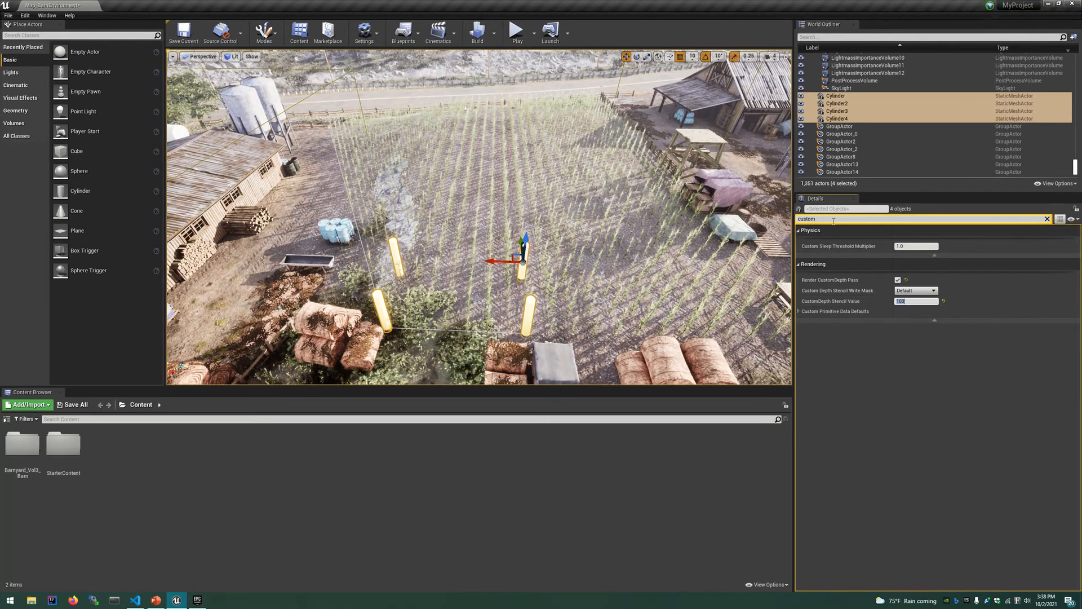
{"action": "left_click", "coordinate": [834, 220]}
{"action": "key", "text": "BackSpace"}
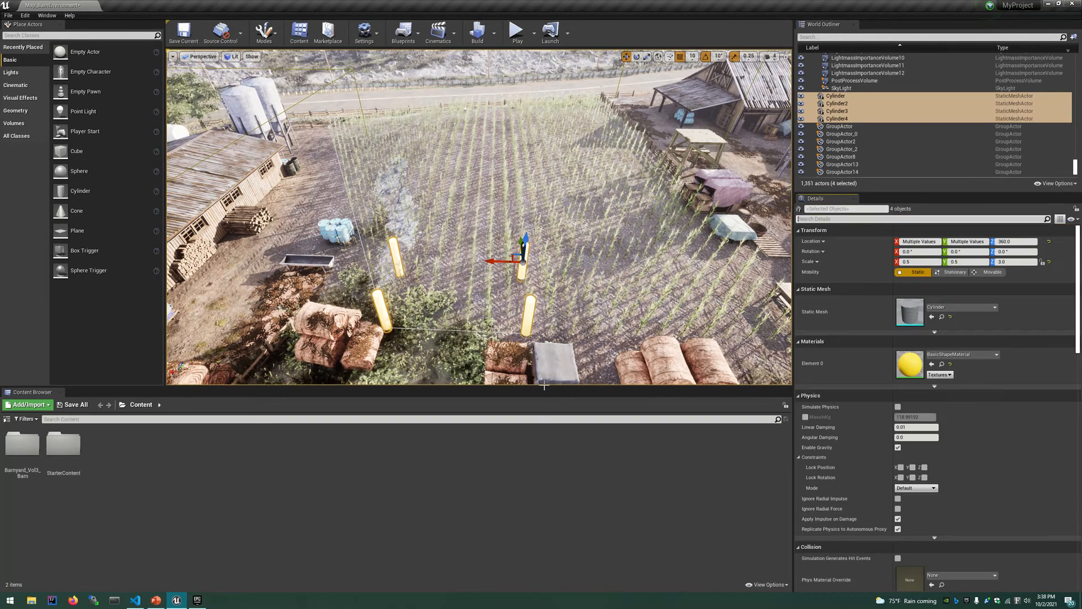
Add a Cine Camera Actor to the field between the cylinders and raise it to X -18610, Y -19030, Z 1440.
{"action": "left_click", "coordinate": [492, 435]}
{"action": "left_click", "coordinate": [221, 323]}
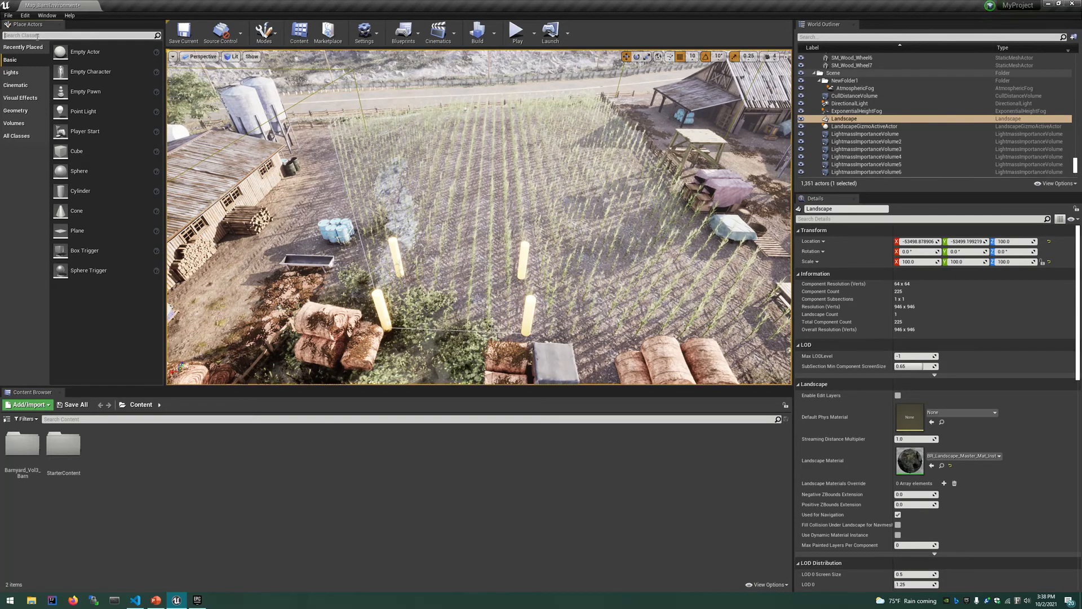
{"action": "mouse_move", "coordinate": [377, 100]}
{"action": "right_mouse_down"}
{"action": "mouse_move", "coordinate": [265, 100]}
{"action": "mouse_move", "coordinate": [237, 84]}
{"action": "mouse_move", "coordinate": [429, 90]}
{"action": "mouse_move", "coordinate": [392, 106]}
{"action": "right_mouse_up"}
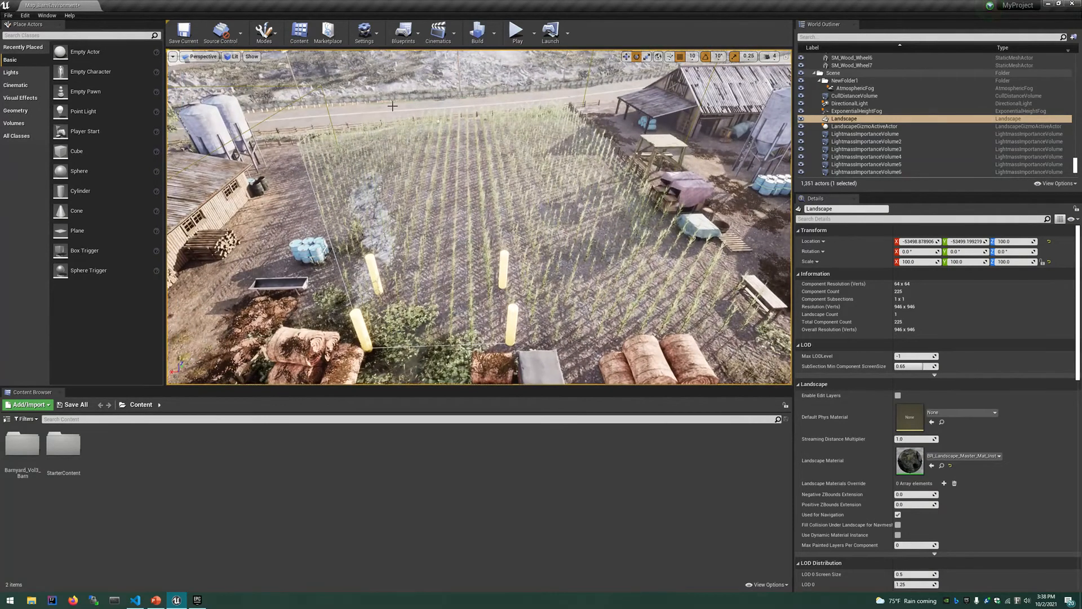
{"action": "left_click", "coordinate": [35, 35]}
{"action": "type", "text": "cine"}
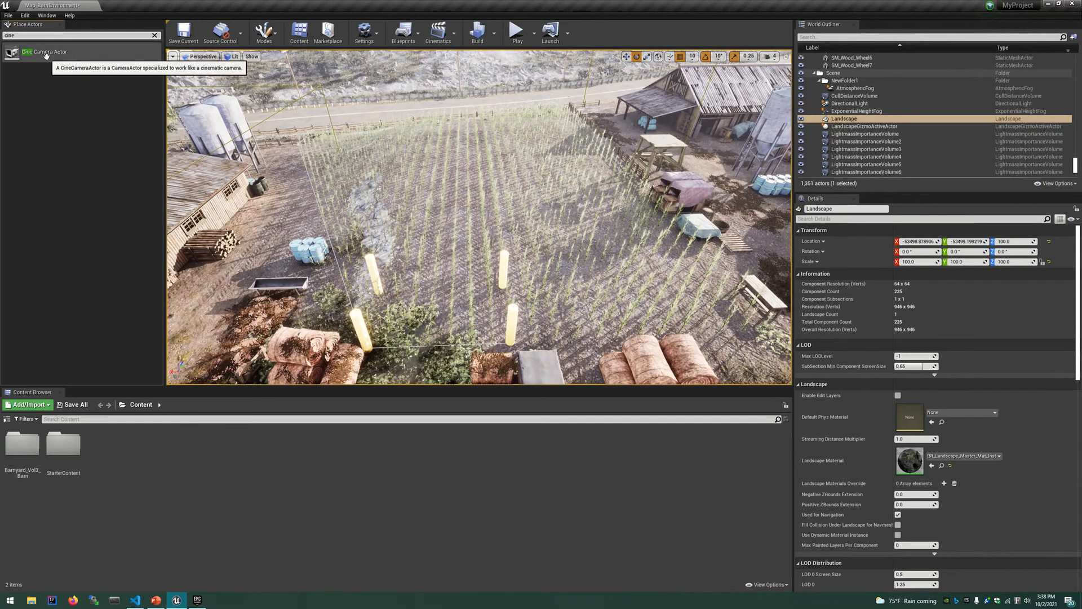
{"action": "left_click_drag", "start_coordinate": [34, 52], "coordinate": [451, 274]}
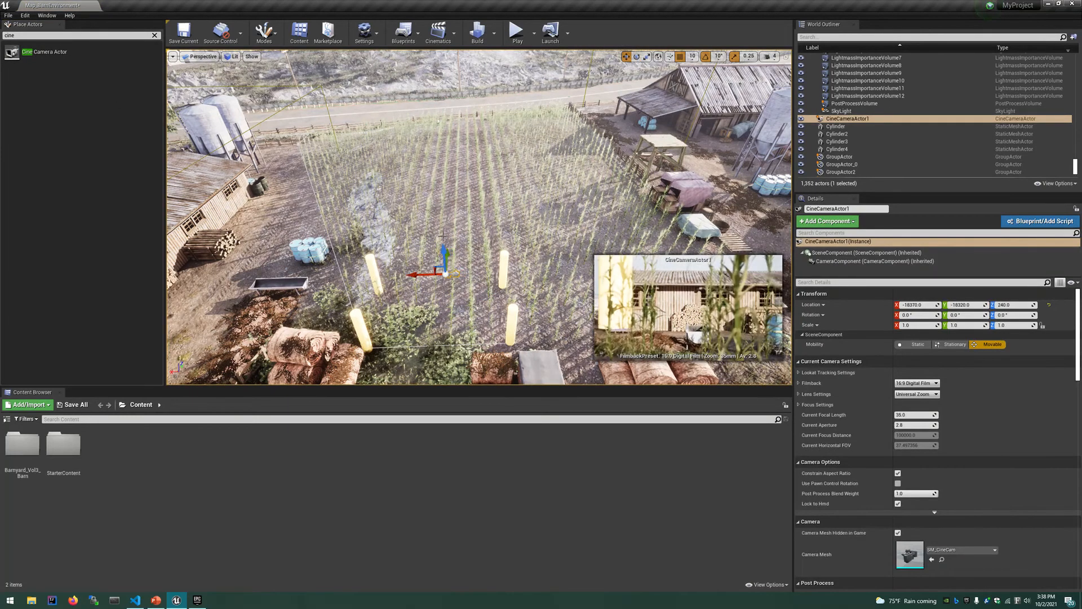
{"action": "left_click_drag", "start_coordinate": [444, 251], "coordinate": [420, 290]}
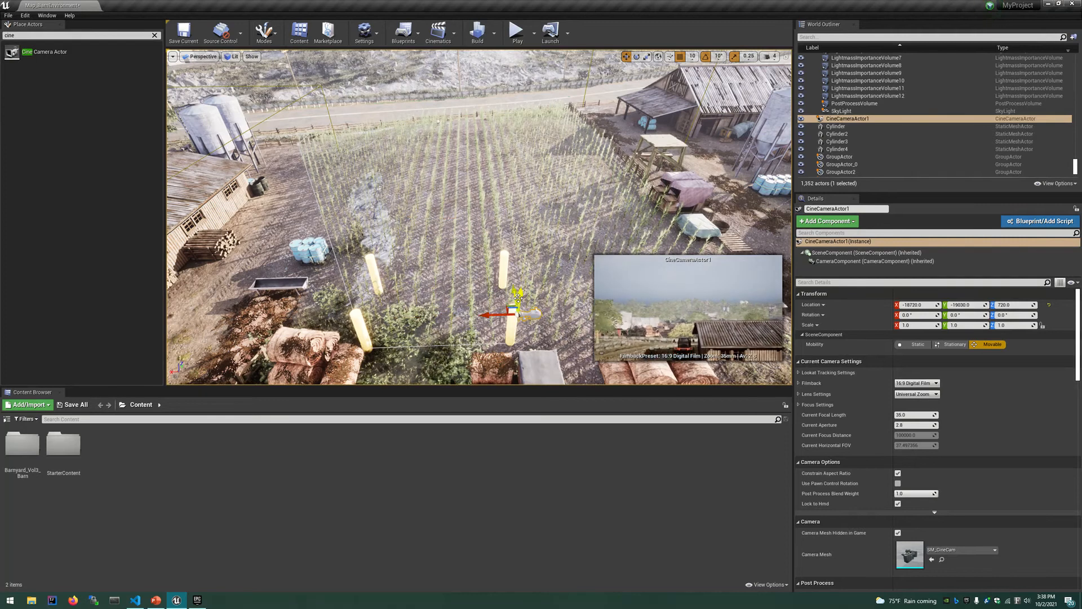
{"action": "left_click_drag", "start_coordinate": [519, 232], "coordinate": [469, 140]}
Rotate the cine camera to a -90° pitch facing straight down and move it to X -18820, Y -18920.
{"action": "key", "text": "e"}
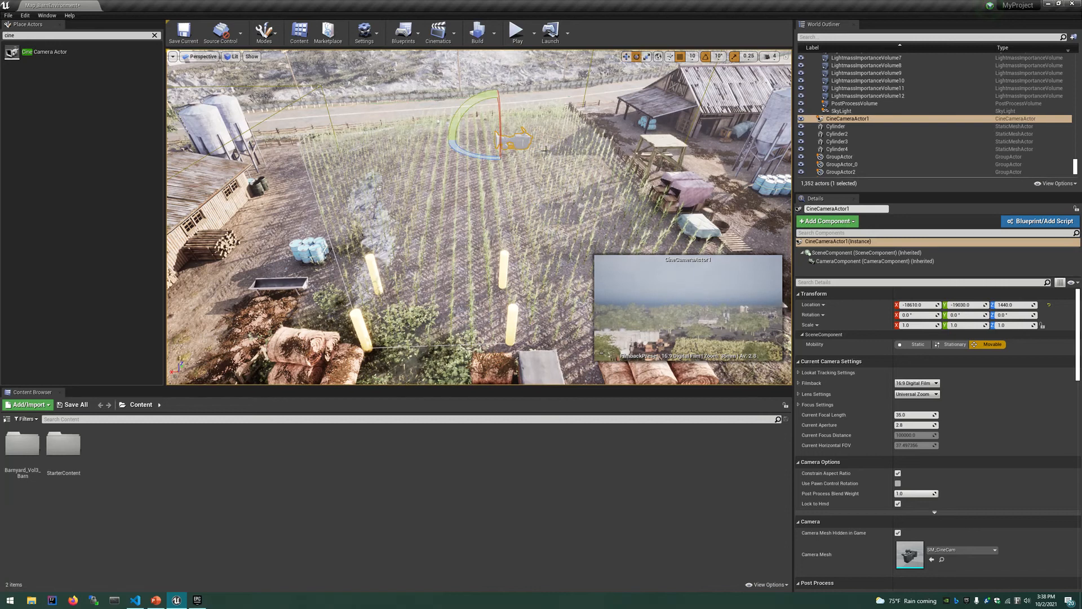
{"action": "left_click_drag", "start_coordinate": [477, 101], "coordinate": [494, 187]}
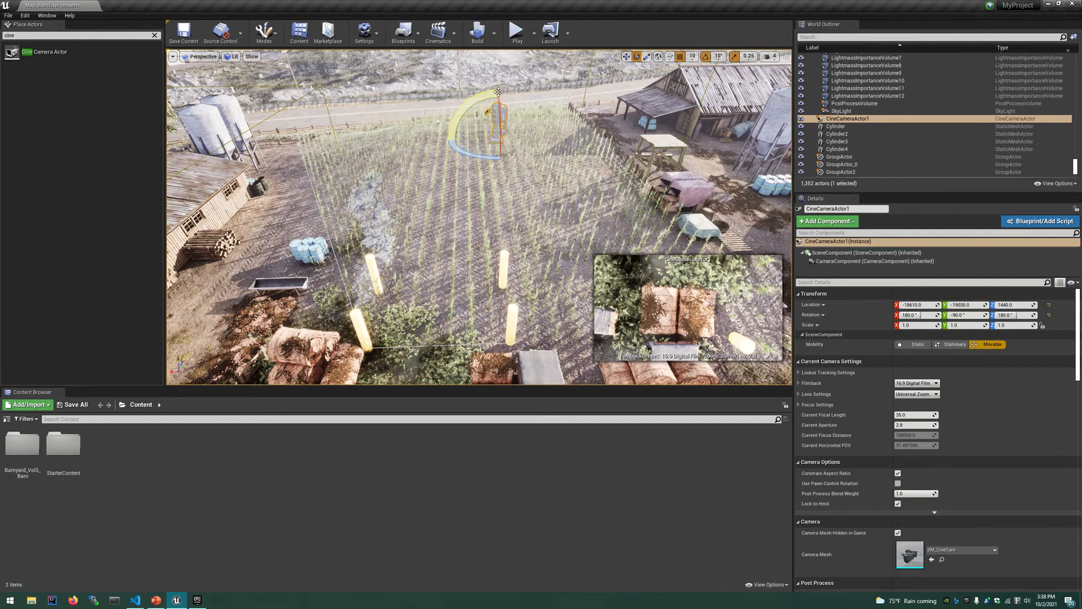
{"action": "key", "text": "w"}
{"action": "left_click_drag", "start_coordinate": [465, 141], "coordinate": [528, 156]}
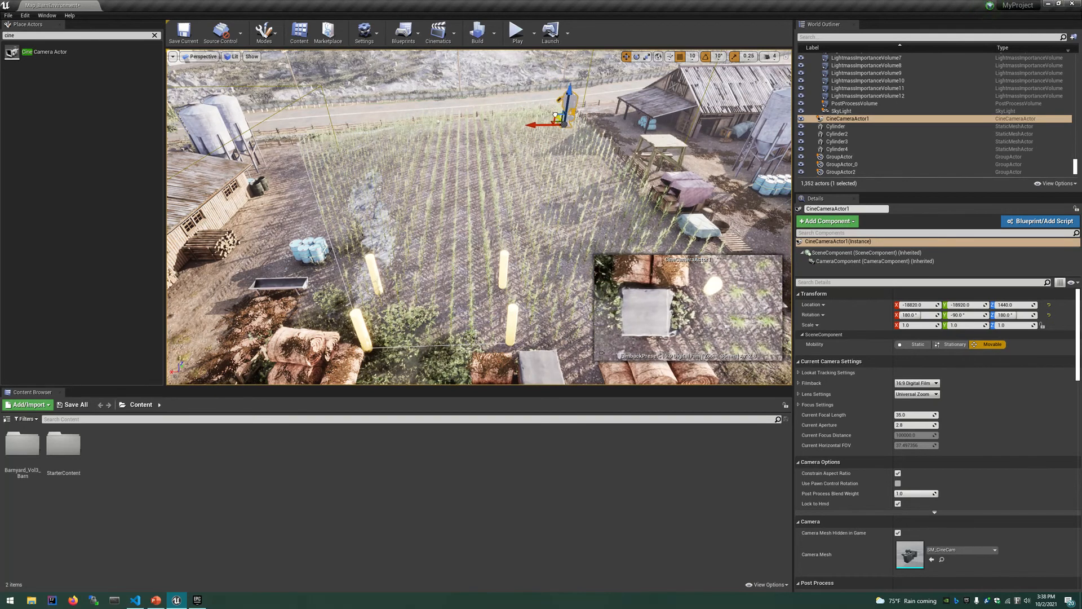
Examine the cine camera's height relative to the four cylinders from a lower viewpoint, keeping the camera selected.
{"action": "right_click_drag", "start_coordinate": [565, 117], "coordinate": [648, 293]}
{"action": "key", "text": "s"}
{"action": "right_click_drag", "start_coordinate": [560, 294], "coordinate": [560, 198]}
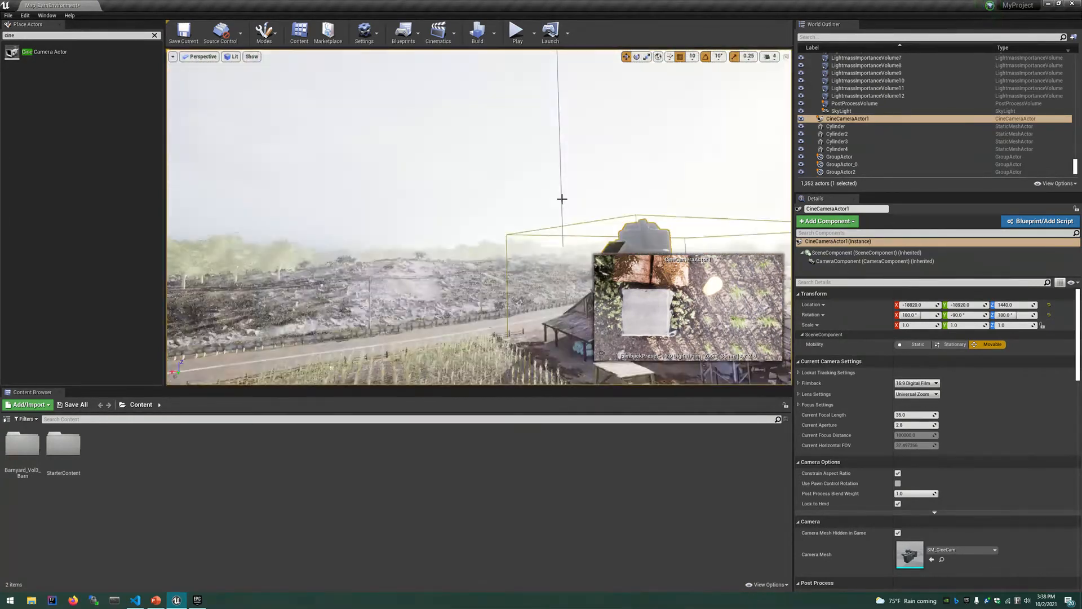
{"action": "scroll", "coordinate": [535, 239], "scroll_direction": "down", "scroll_amount": 3}
{"action": "right_click_drag", "start_coordinate": [535, 239], "coordinate": [506, 231]}
{"action": "key", "text": "s"}
{"action": "key", "text": "s"}
{"action": "key", "text": "s"}
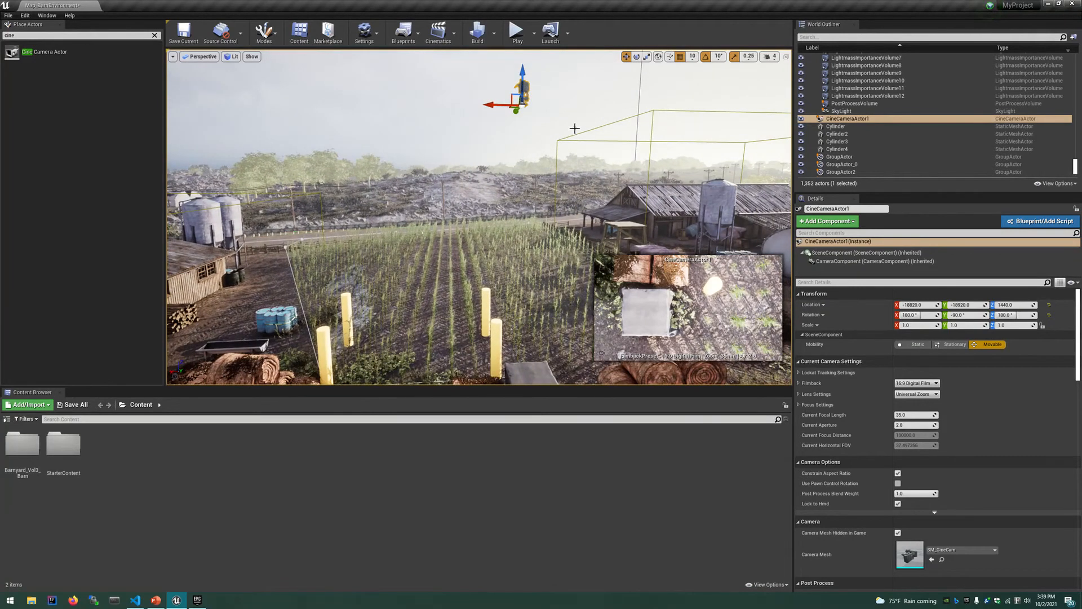
{"action": "right_click_drag", "start_coordinate": [516, 183], "coordinate": [520, 152]}
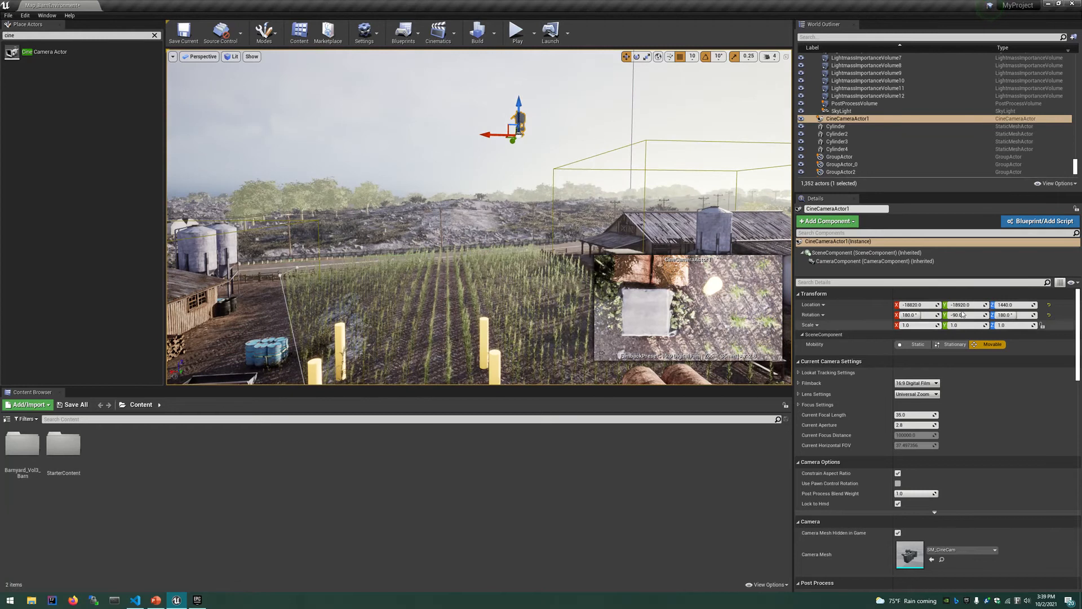
{"action": "right_click_drag", "start_coordinate": [546, 304], "coordinate": [539, 341]}
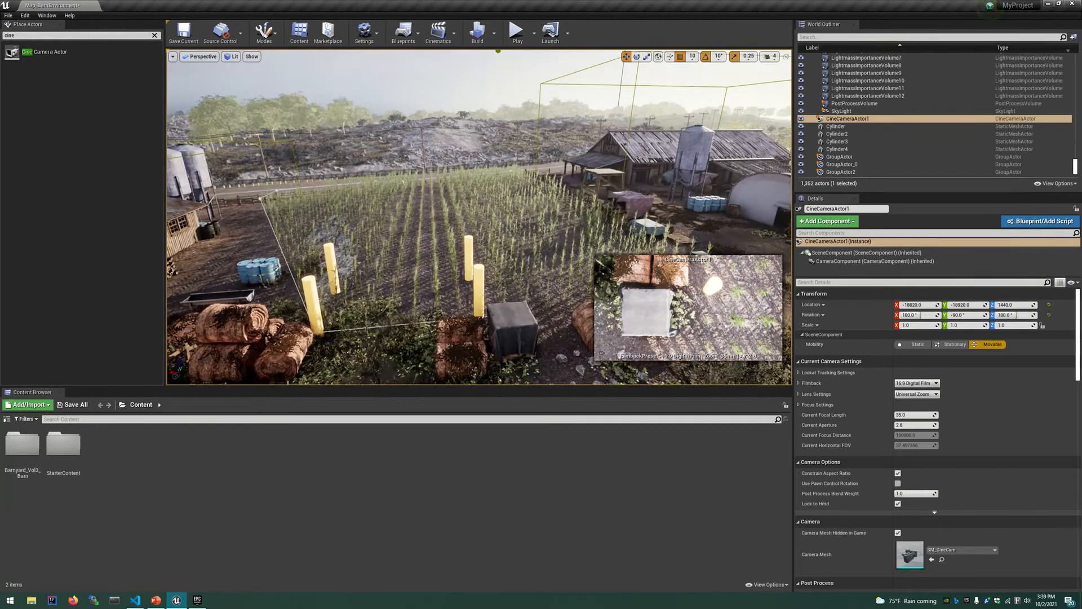
{"action": "left_click", "coordinate": [546, 304]}
{"action": "left_click", "coordinate": [541, 319]}
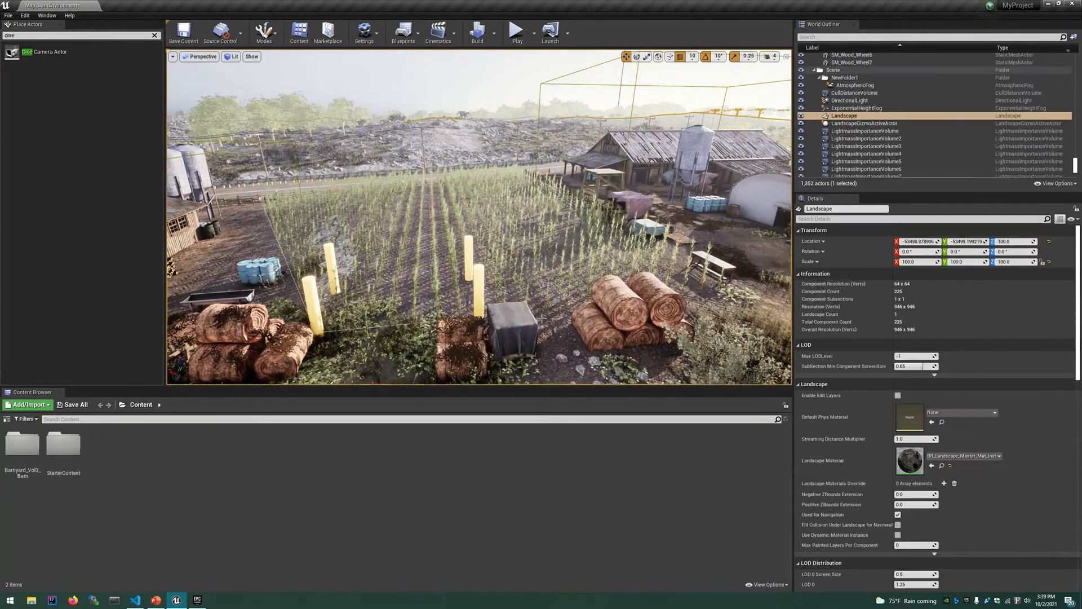
{"action": "left_click", "coordinate": [476, 293]}
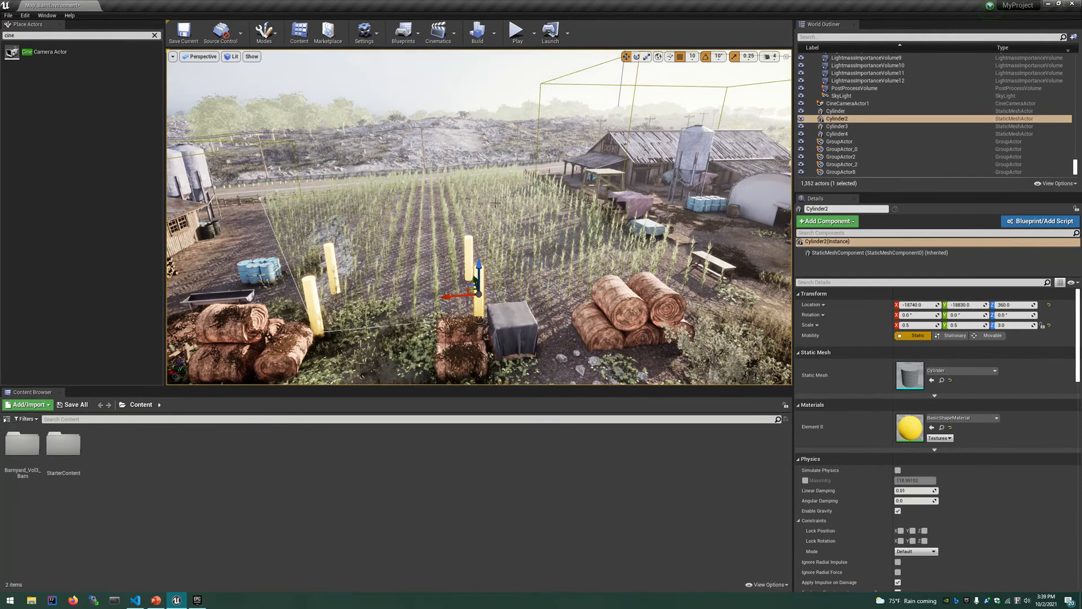
{"action": "right_click_drag", "start_coordinate": [496, 203], "coordinate": [524, 98]}
{"action": "left_click", "coordinate": [504, 130]}
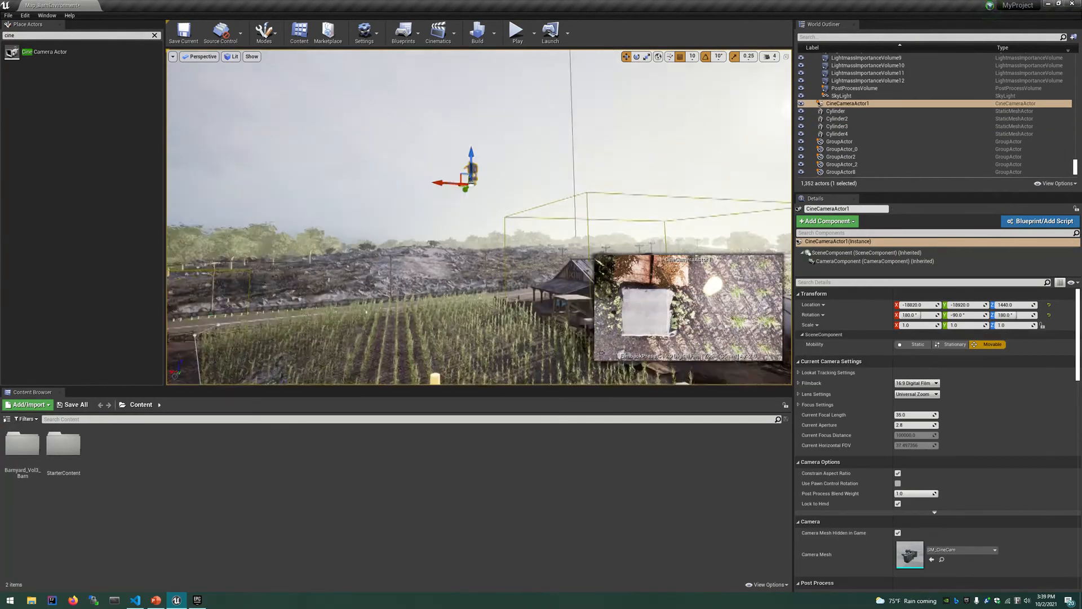
{"action": "right_click_drag", "start_coordinate": [471, 180], "coordinate": [457, 225]}
Switch the viewport to the Left orthographic view and focus it on the cine camera.
{"action": "left_click", "coordinate": [173, 56]}
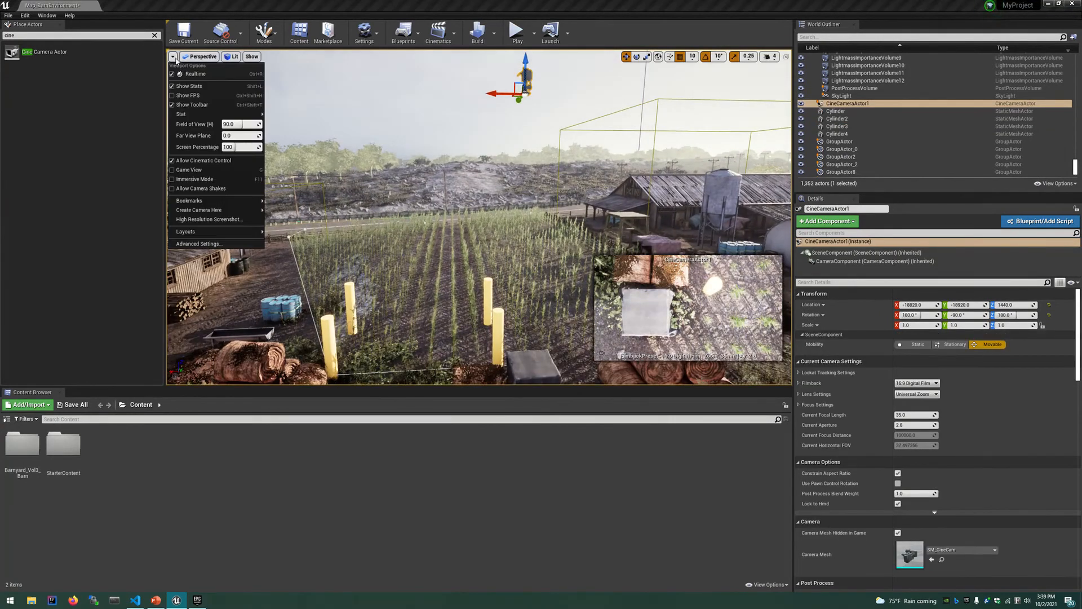
{"action": "left_click", "coordinate": [197, 57]}
{"action": "left_click", "coordinate": [197, 56]}
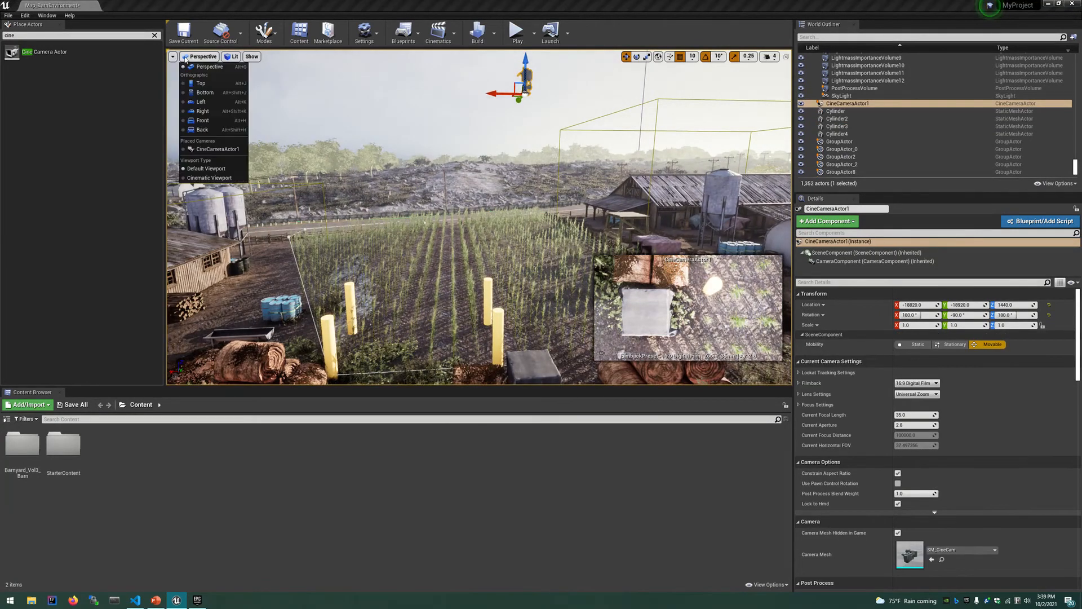
{"action": "left_click", "coordinate": [199, 102]}
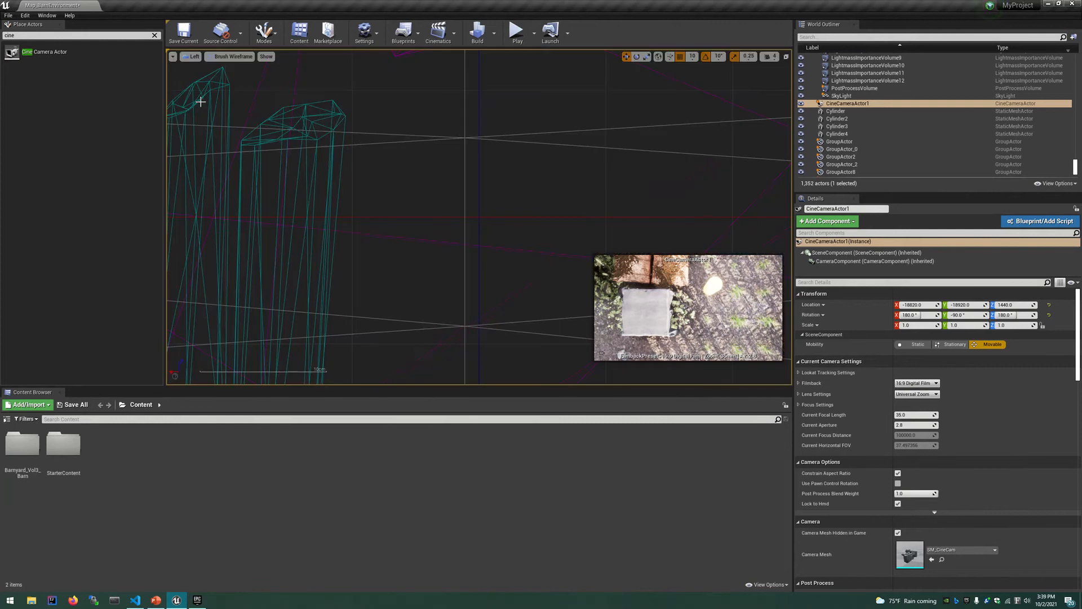
{"action": "double_click", "coordinate": [847, 103]}
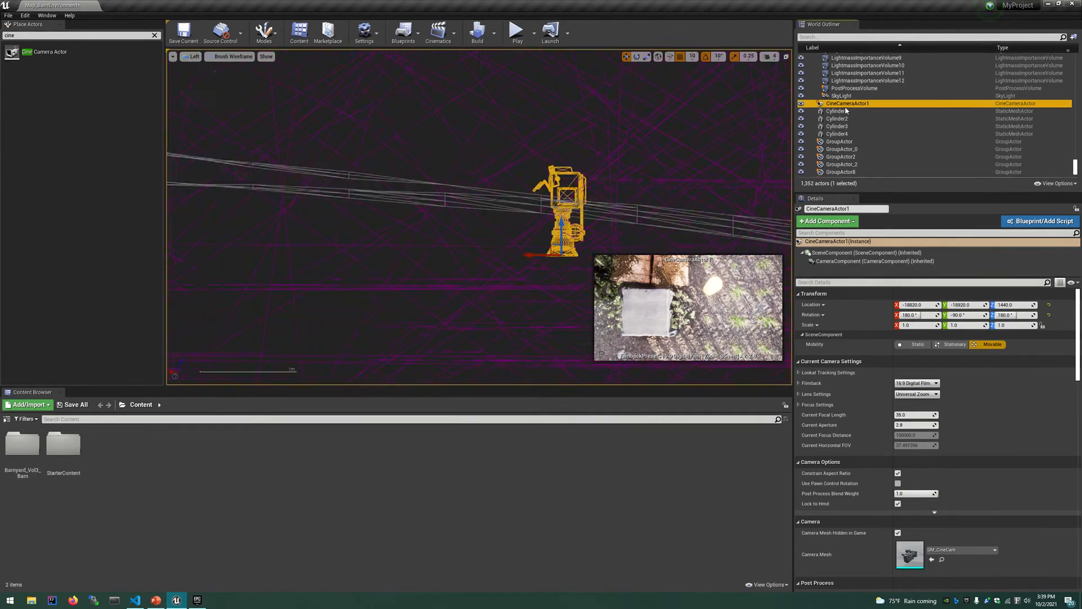
Measure the vertical distance from the cine camera down to the ground in the Left view.
{"action": "scroll", "coordinate": [559, 212], "scroll_direction": "down", "scroll_amount": 8}
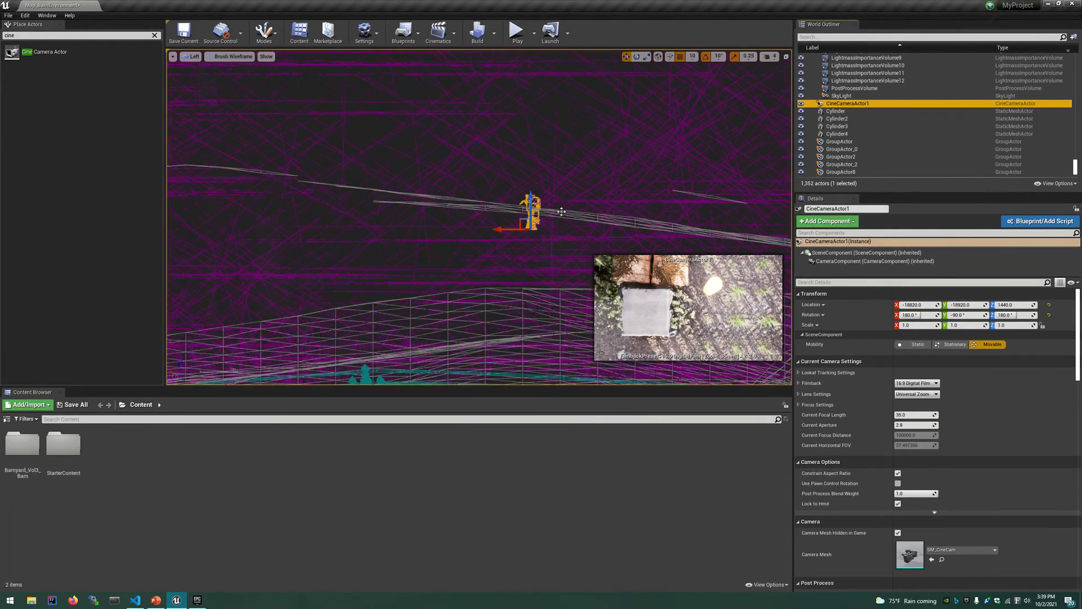
{"action": "scroll", "coordinate": [540, 238], "scroll_direction": "down", "scroll_amount": 5}
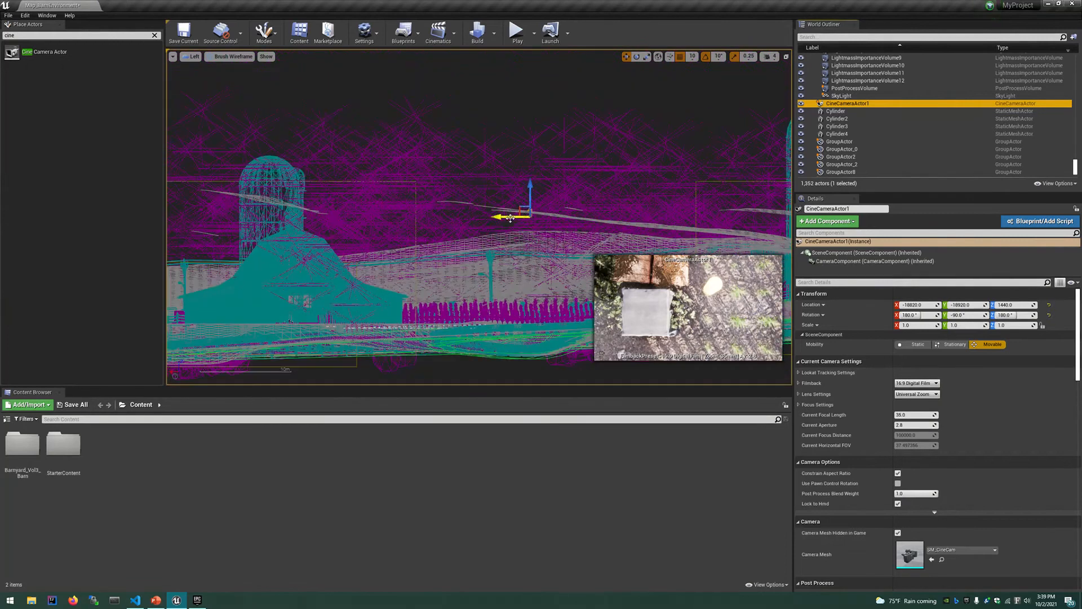
{"action": "right_click_drag", "start_coordinate": [540, 237], "coordinate": [471, 234]}
{"action": "scroll", "coordinate": [471, 232], "scroll_direction": "up", "scroll_amount": 5}
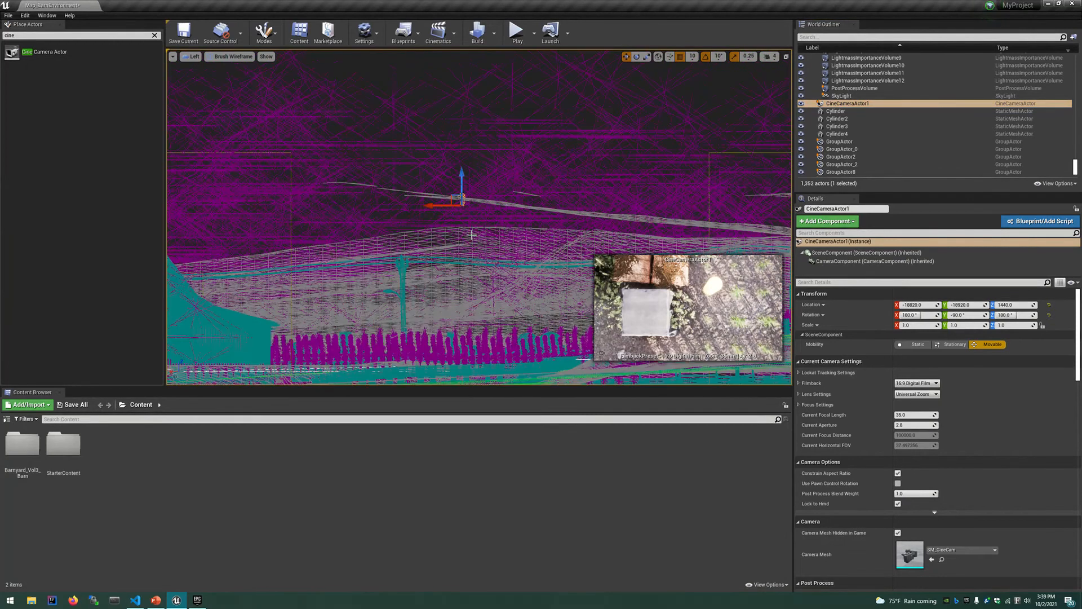
{"action": "scroll", "coordinate": [469, 230], "scroll_direction": "up", "scroll_amount": 2}
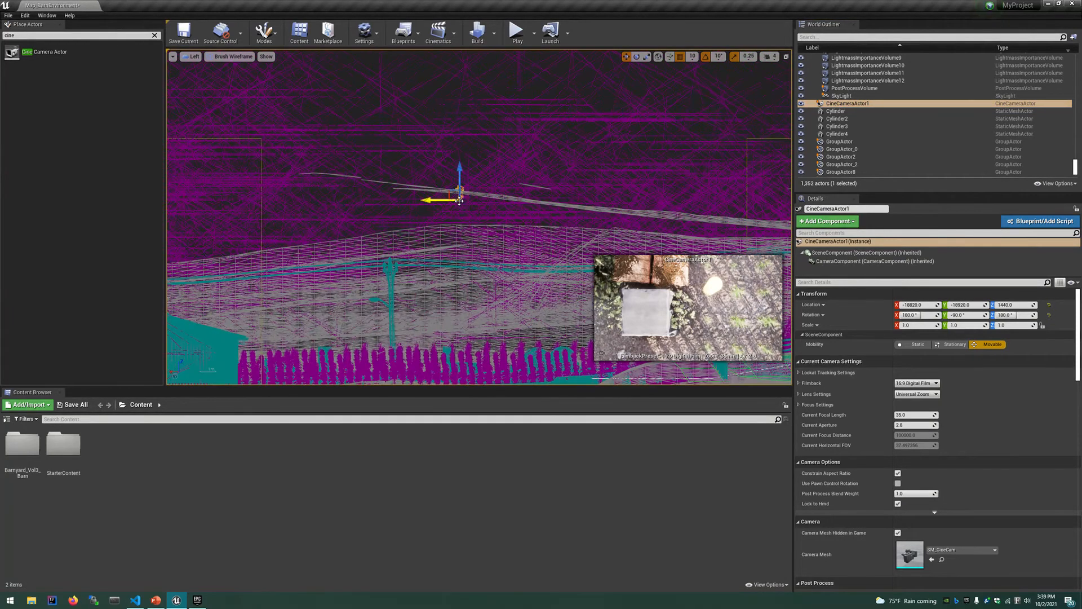
{"action": "middle_click_drag", "start_coordinate": [460, 220], "coordinate": [461, 361]}
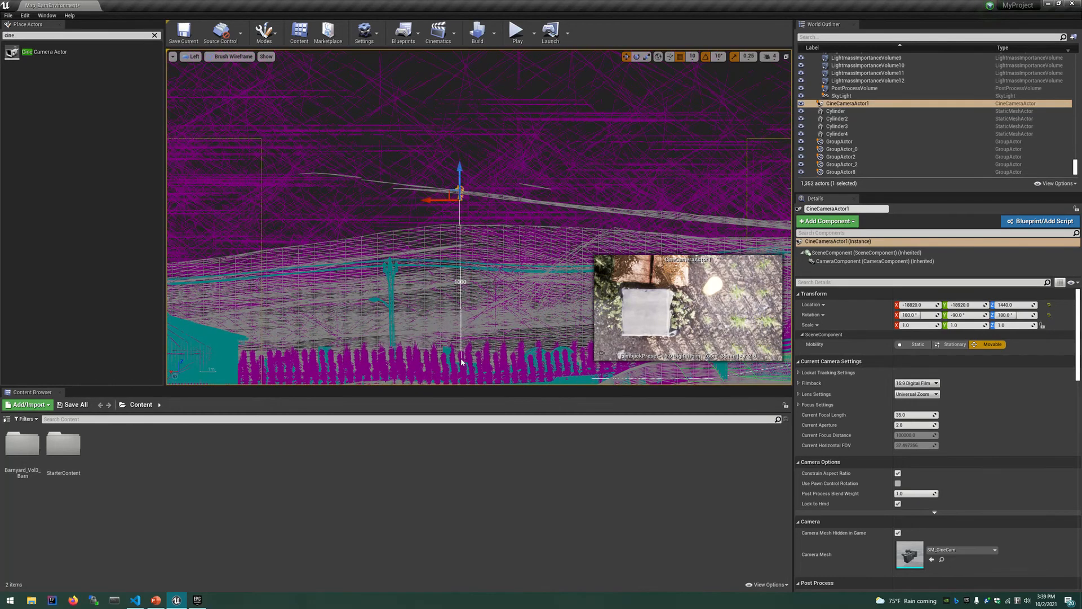
{"action": "middle_click_drag", "start_coordinate": [462, 362], "coordinate": [460, 372]}
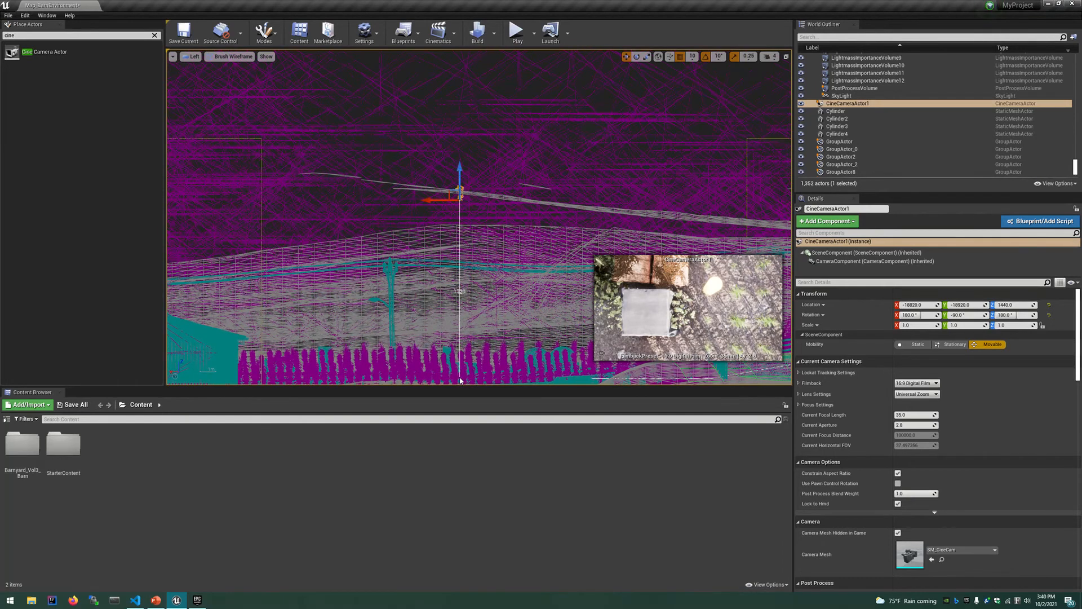
{"action": "middle_click_drag", "start_coordinate": [460, 381], "coordinate": [460, 377]}
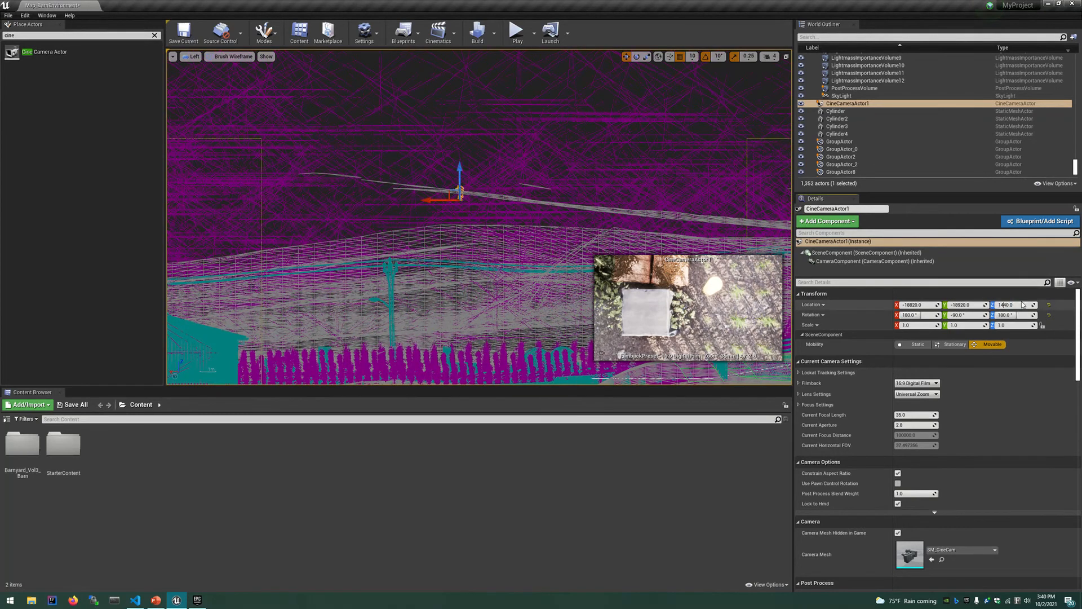
Set the cine camera's Z location to 1340, measure its height above the ground again, and focus on it.
{"action": "key", "text": "Return"}
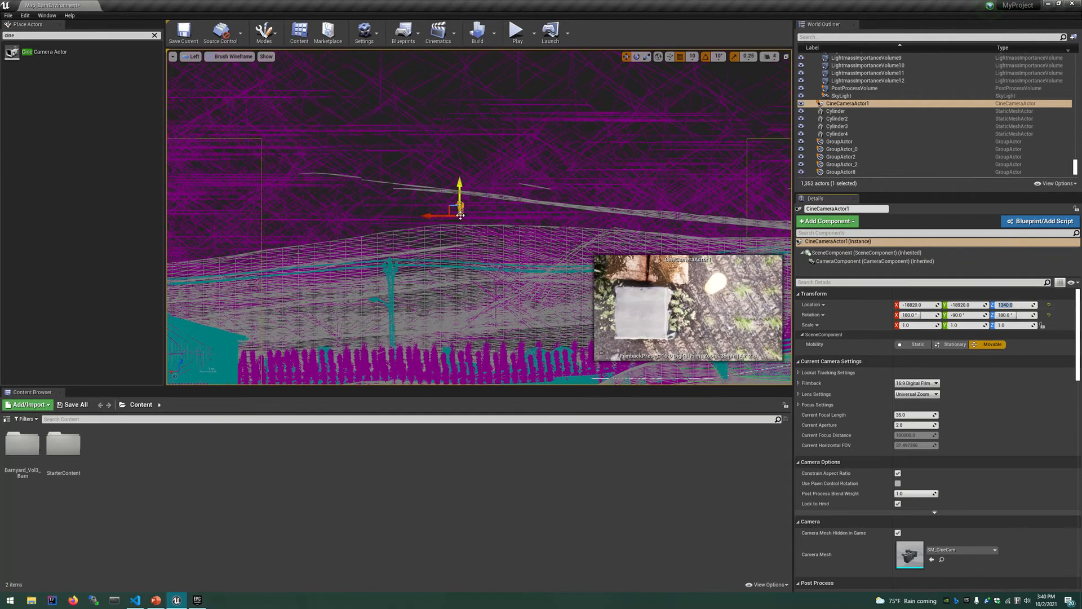
{"action": "middle_click_drag", "start_coordinate": [461, 214], "coordinate": [462, 375]}
{"action": "mouse_move", "coordinate": [487, 287]}
{"action": "right_mouse_down"}
{"action": "mouse_move", "coordinate": [497, 261]}
{"action": "mouse_move", "coordinate": [498, 273]}
{"action": "right_mouse_up"}
{"action": "double_click", "coordinate": [851, 104]}
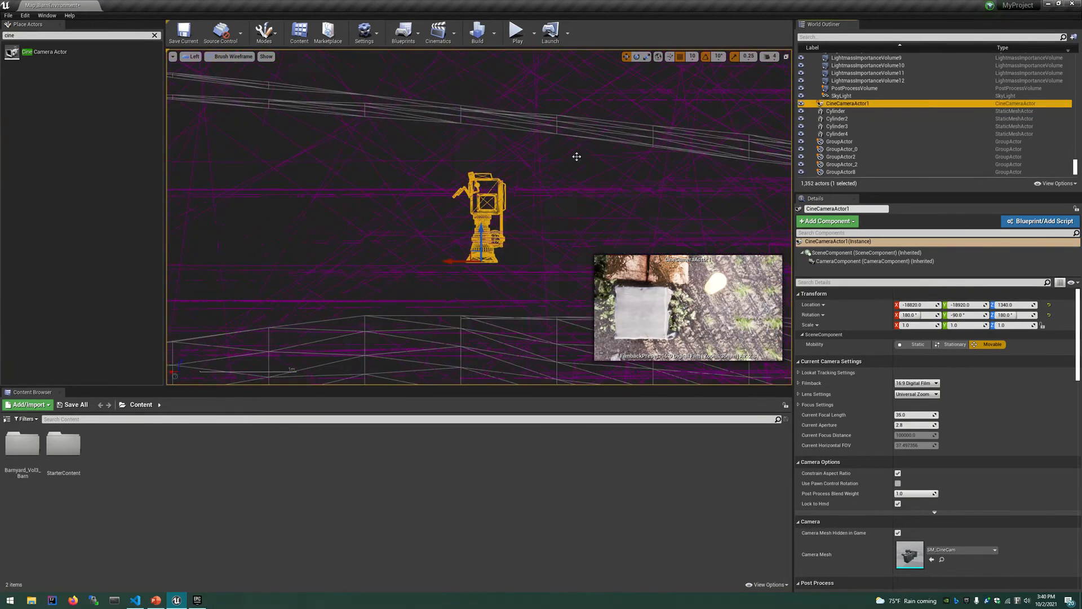
Return the viewport to Perspective and inspect the cine camera's position above the field and cylinders.
{"action": "left_click", "coordinate": [190, 56]}
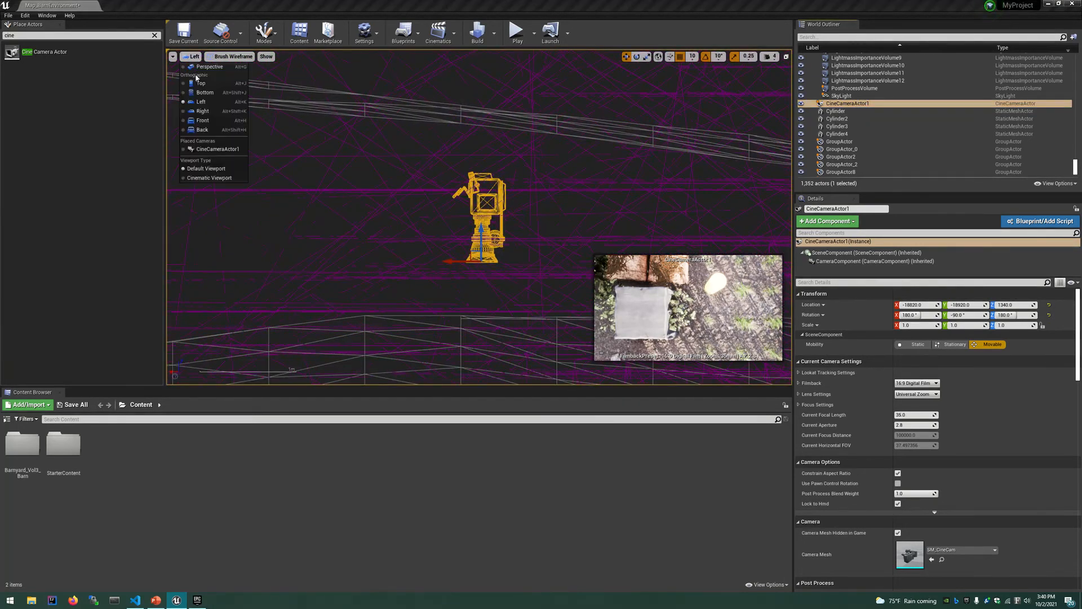
{"action": "left_click", "coordinate": [203, 73]}
{"action": "right_click_drag", "start_coordinate": [437, 152], "coordinate": [488, 79]}
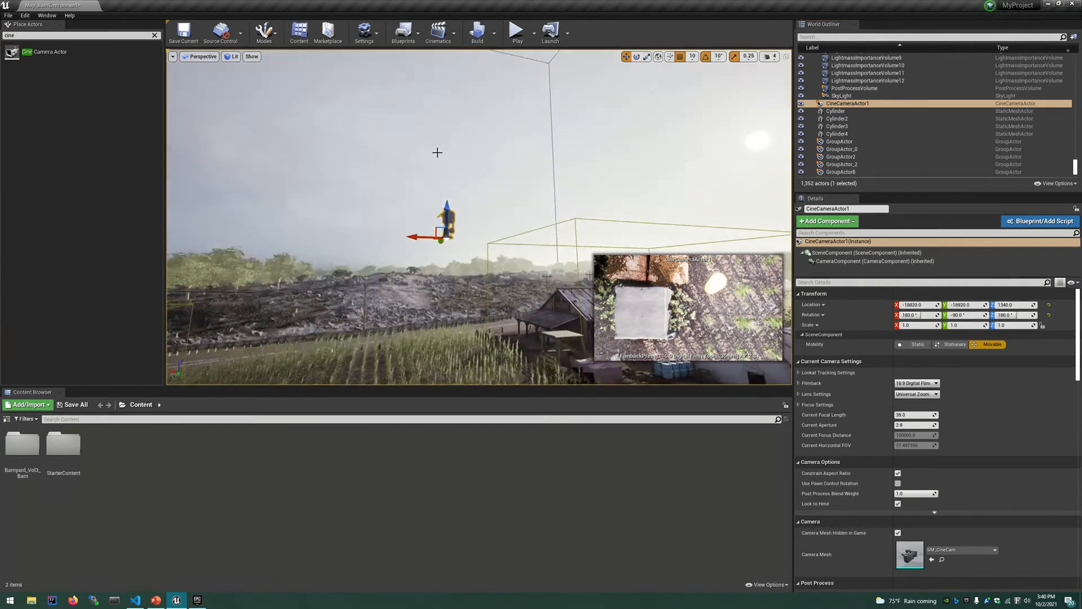
{"action": "scroll", "coordinate": [435, 151], "scroll_direction": "up", "scroll_amount": 3}
{"action": "right_click_drag", "start_coordinate": [435, 151], "coordinate": [366, 175]}
{"action": "right_click_drag", "start_coordinate": [454, 214], "coordinate": [460, 193]}
{"action": "scroll", "coordinate": [455, 150], "scroll_direction": "up", "scroll_amount": 3}
{"action": "scroll", "coordinate": [467, 180], "scroll_direction": "down", "scroll_amount": 3}
{"action": "scroll", "coordinate": [468, 180], "scroll_direction": "down", "scroll_amount": 2}
{"action": "scroll", "coordinate": [468, 180], "scroll_direction": "down", "scroll_amount": 2}
{"action": "scroll", "coordinate": [468, 181], "scroll_direction": "up", "scroll_amount": 2}
{"action": "scroll", "coordinate": [460, 192], "scroll_direction": "up", "scroll_amount": 2}
{"action": "scroll", "coordinate": [459, 193], "scroll_direction": "down", "scroll_amount": 2}
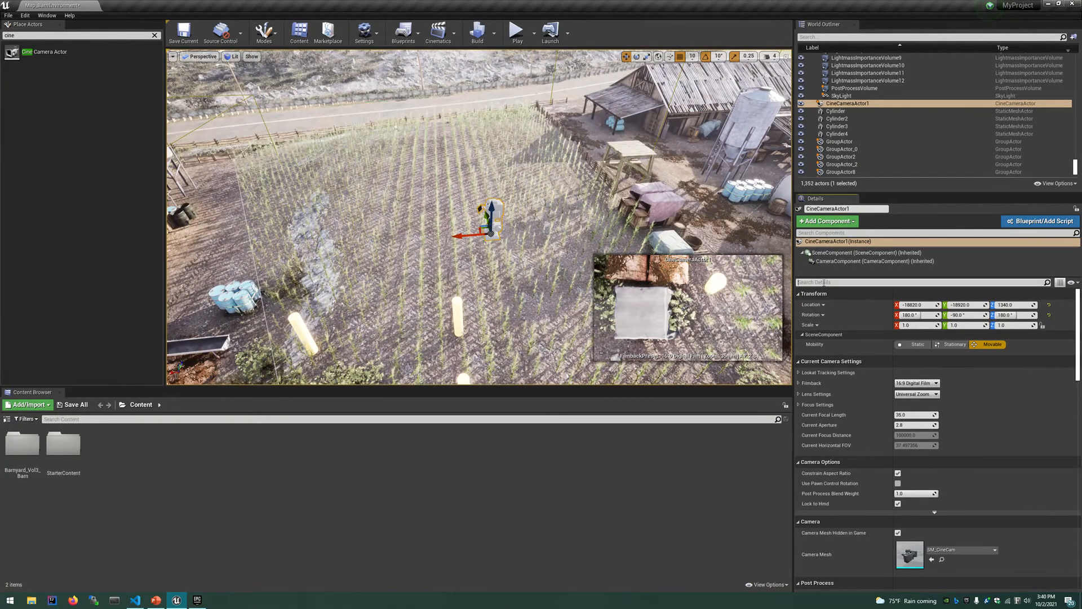
Choose 16:9 Digital Film as the cine camera's Filmback and look through its remaining camera settings.
{"action": "left_click", "coordinate": [913, 384]}
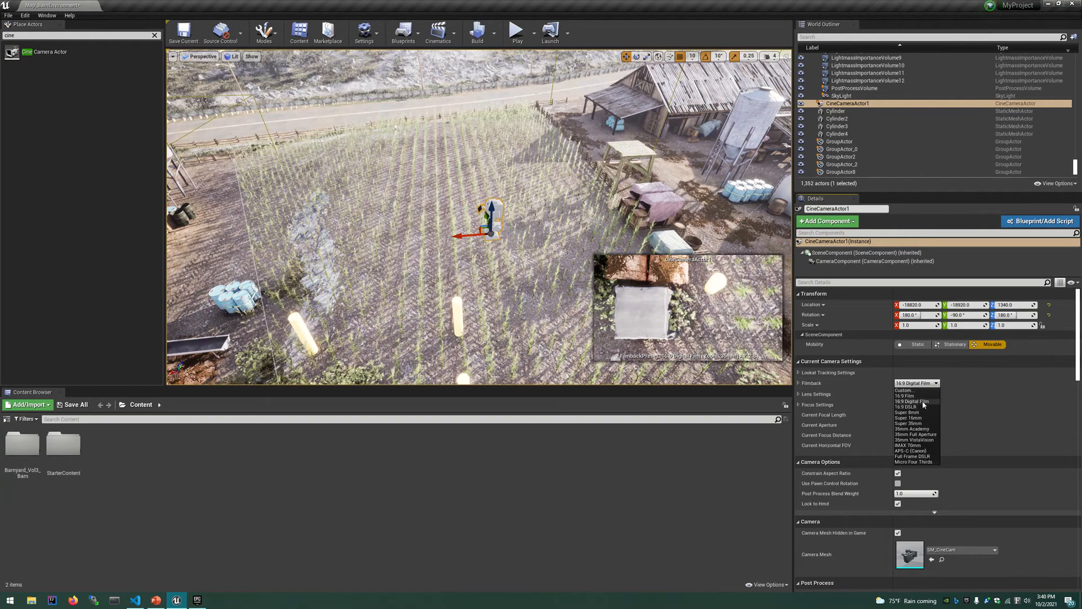
{"action": "left_click", "coordinate": [924, 404]}
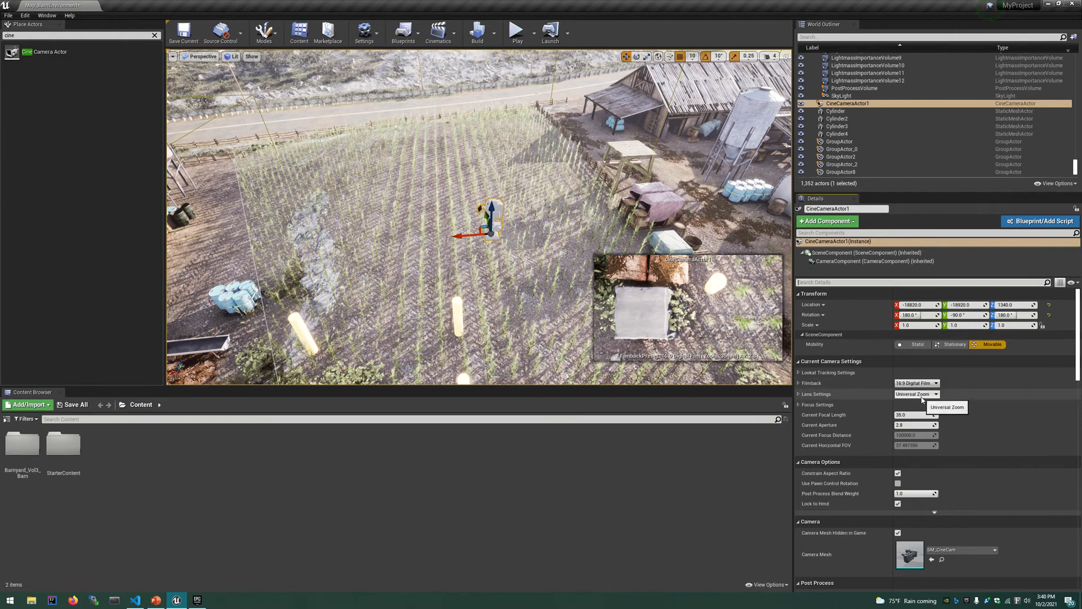
{"action": "scroll", "coordinate": [880, 395], "scroll_direction": "down", "scroll_amount": 1}
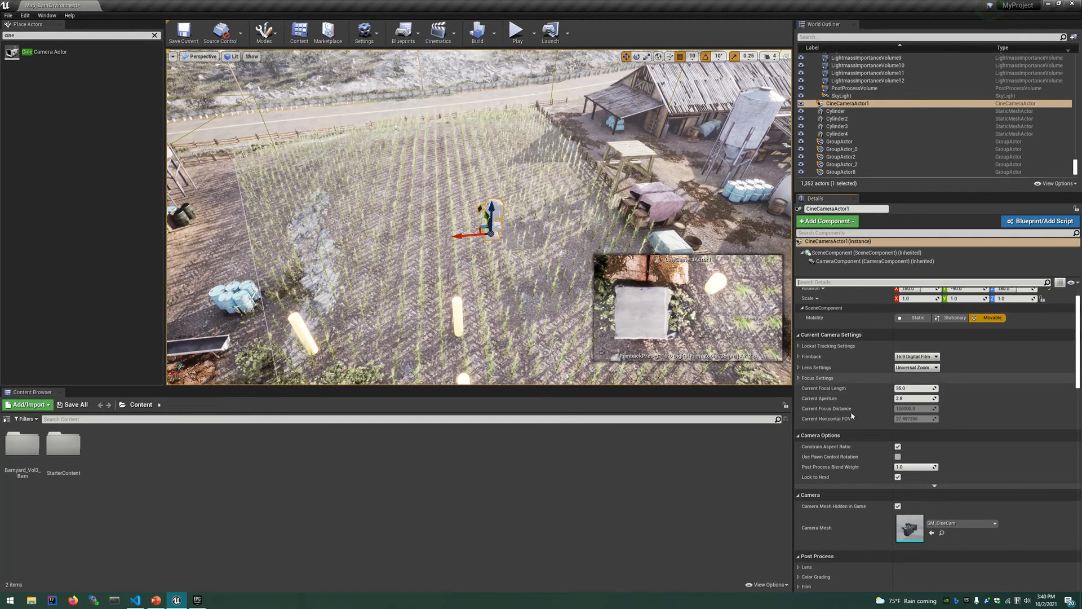
{"action": "scroll", "coordinate": [848, 408], "scroll_direction": "down", "scroll_amount": 4}
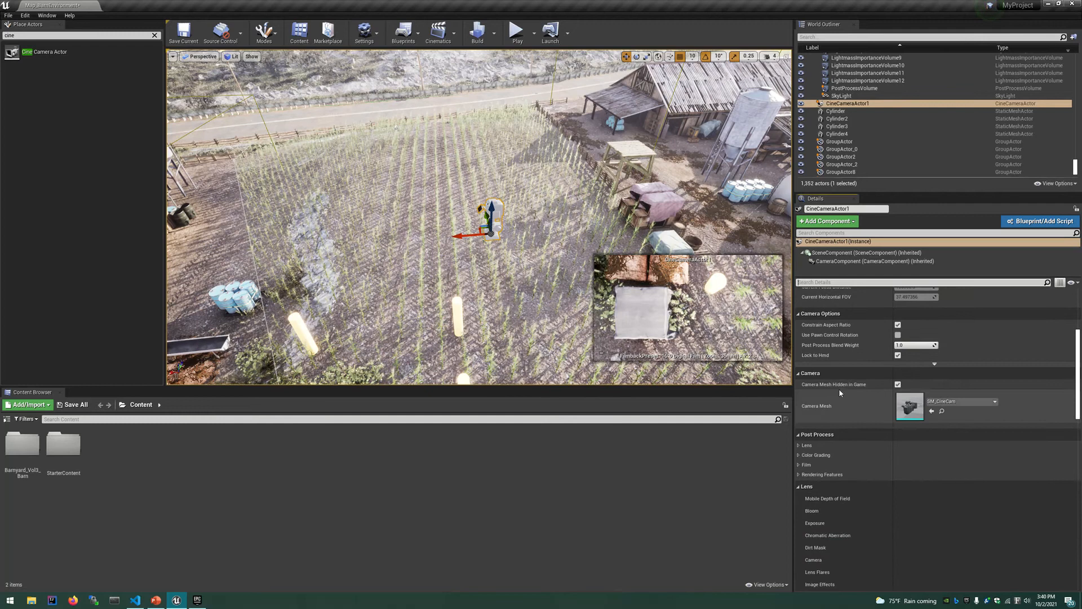
Find the cine camera's vignette settings, enable the Vignette Intensity override and set it to 0.
{"action": "left_click", "coordinate": [898, 385]}
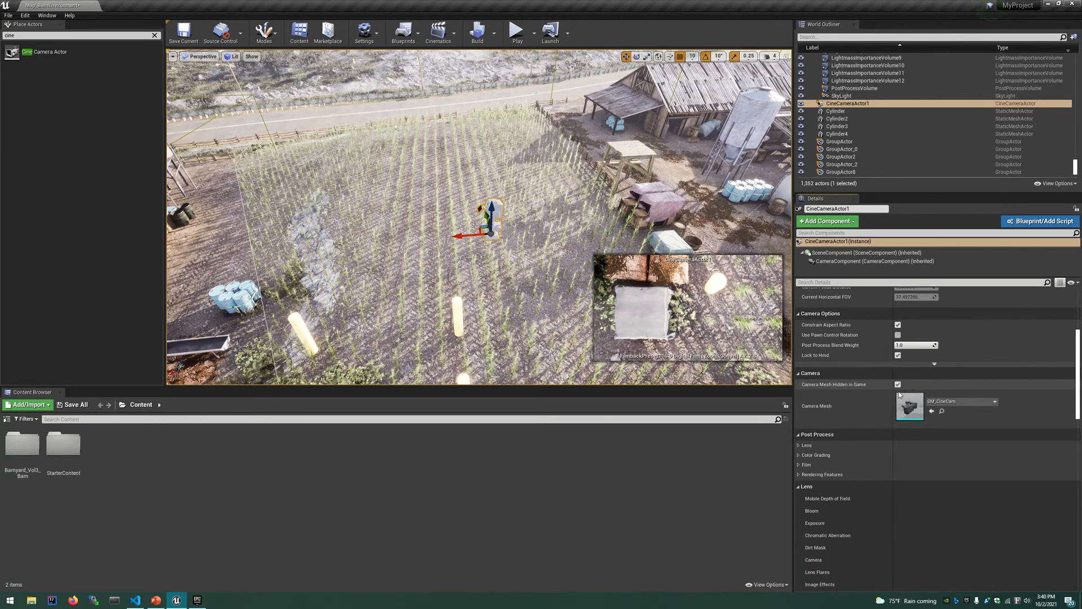
{"action": "scroll", "coordinate": [855, 432], "scroll_direction": "down", "scroll_amount": 5}
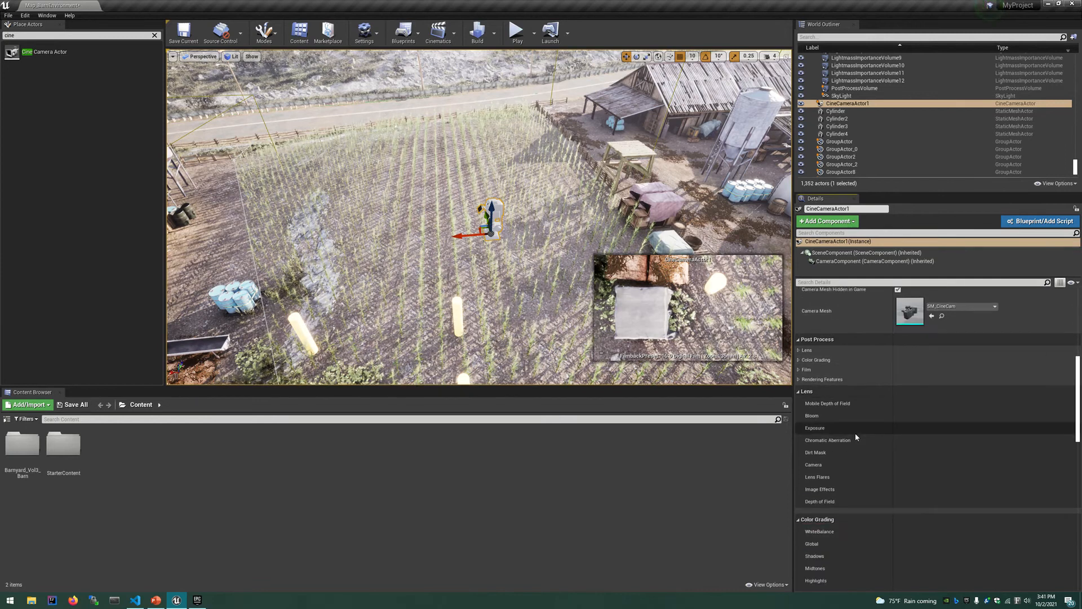
{"action": "scroll", "coordinate": [854, 433], "scroll_direction": "down", "scroll_amount": 2}
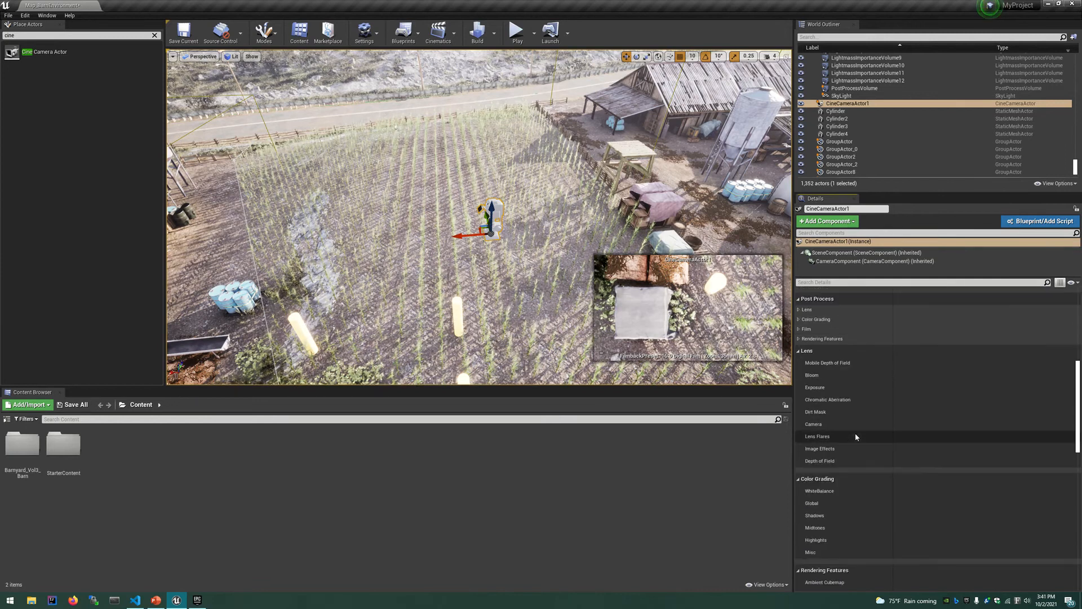
{"action": "left_click", "coordinate": [829, 281]}
{"action": "type", "text": "vignit"}
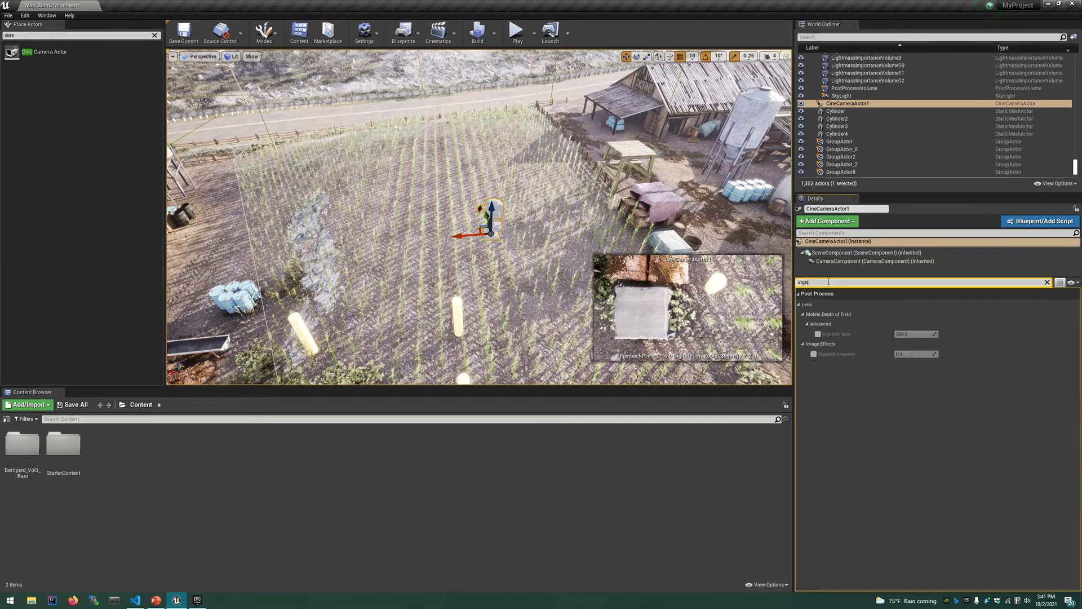
{"action": "key", "text": "BackSpace"}
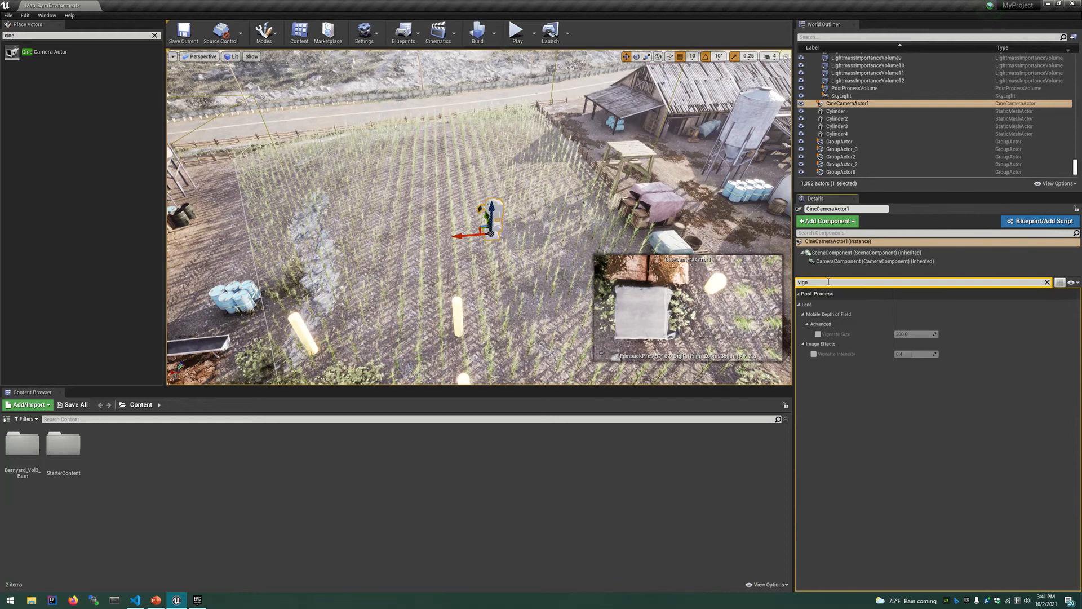
{"action": "left_click", "coordinate": [814, 354]}
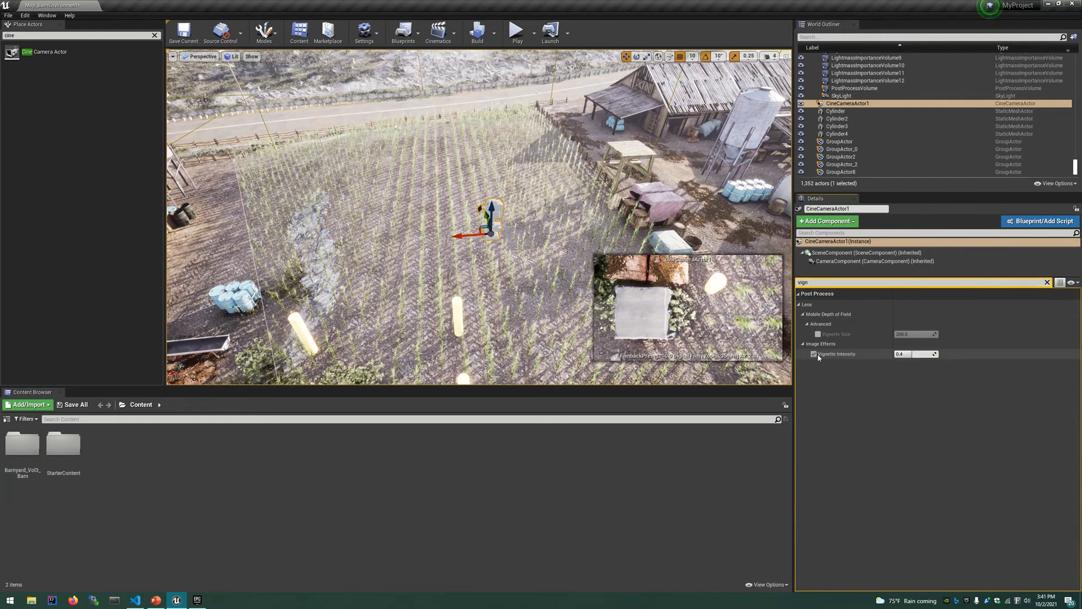
{"action": "left_click", "coordinate": [919, 354]}
{"action": "type", "text": "0"}
{"action": "key", "text": "Return"}
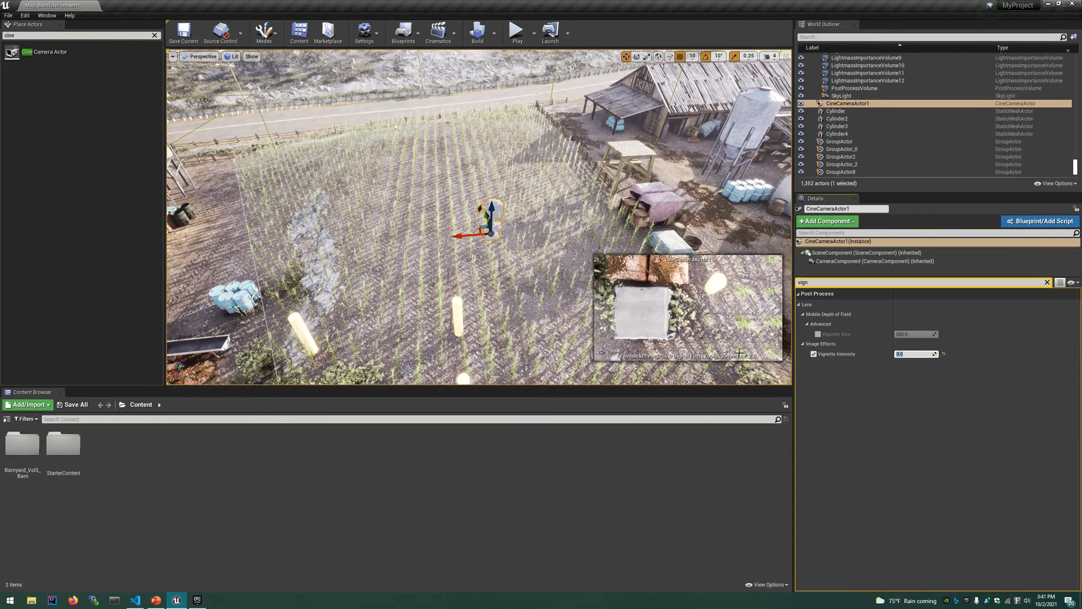
Find the cine camera's motion blur settings, enable the Amount override and set it to 0.
{"action": "left_click", "coordinate": [838, 281]}
{"action": "key", "text": "BackSpace"}
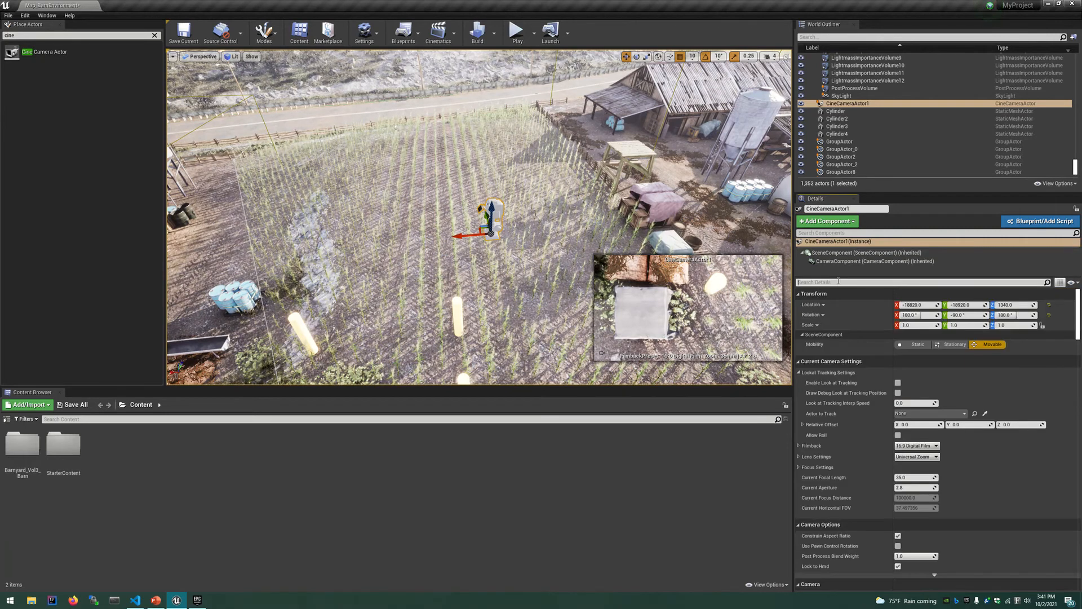
{"action": "type", "text": "motion"}
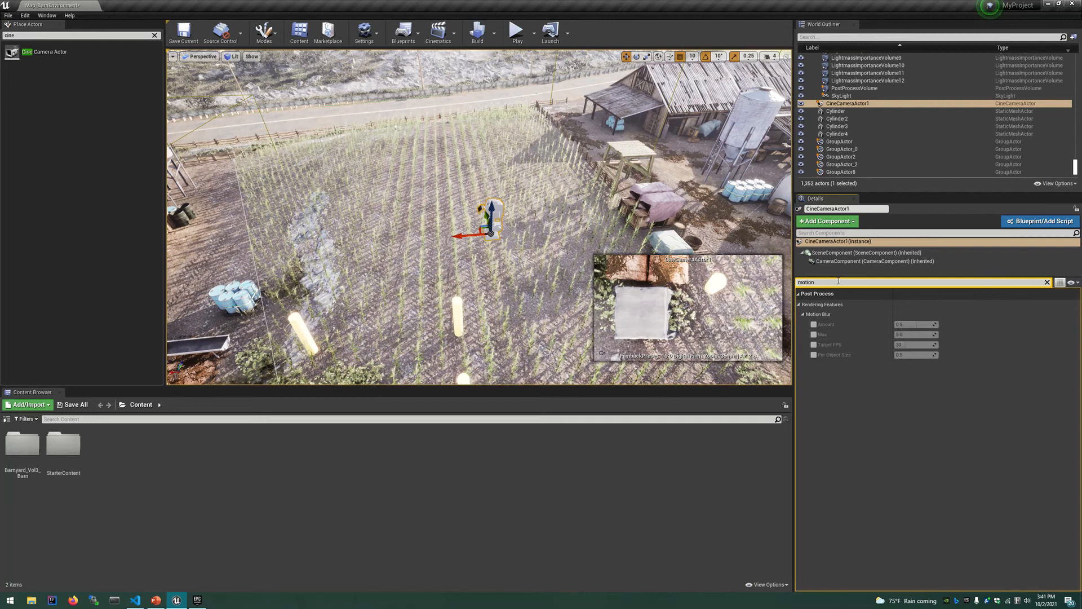
{"action": "left_click", "coordinate": [813, 324]}
{"action": "left_click", "coordinate": [909, 325]}
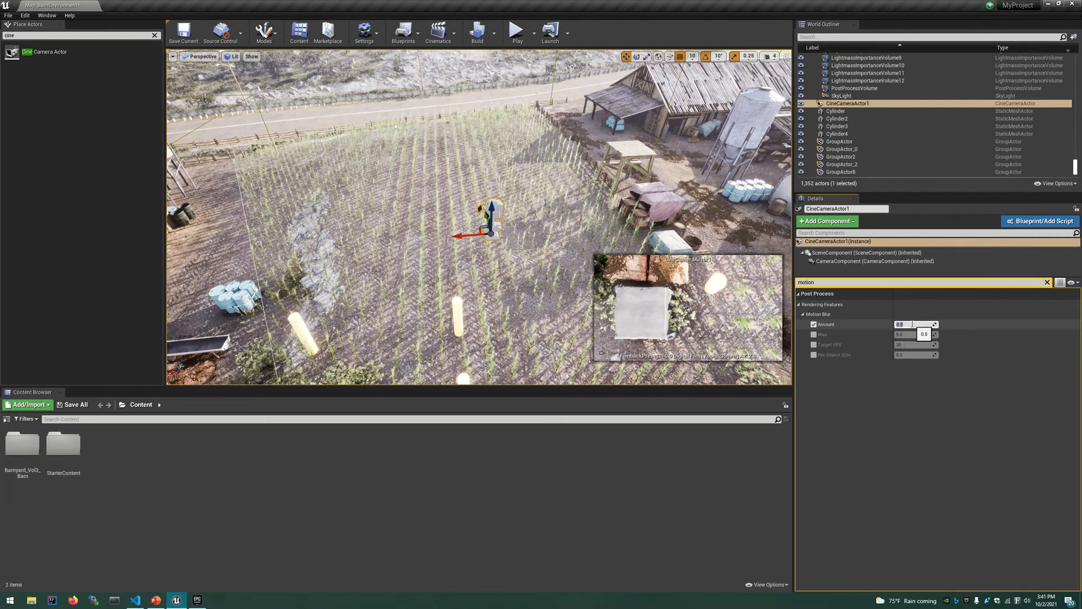
Enable the cine camera's Min Brightness and Max Brightness exposure overrides and set both to 3.
{"action": "left_click", "coordinate": [840, 280]}
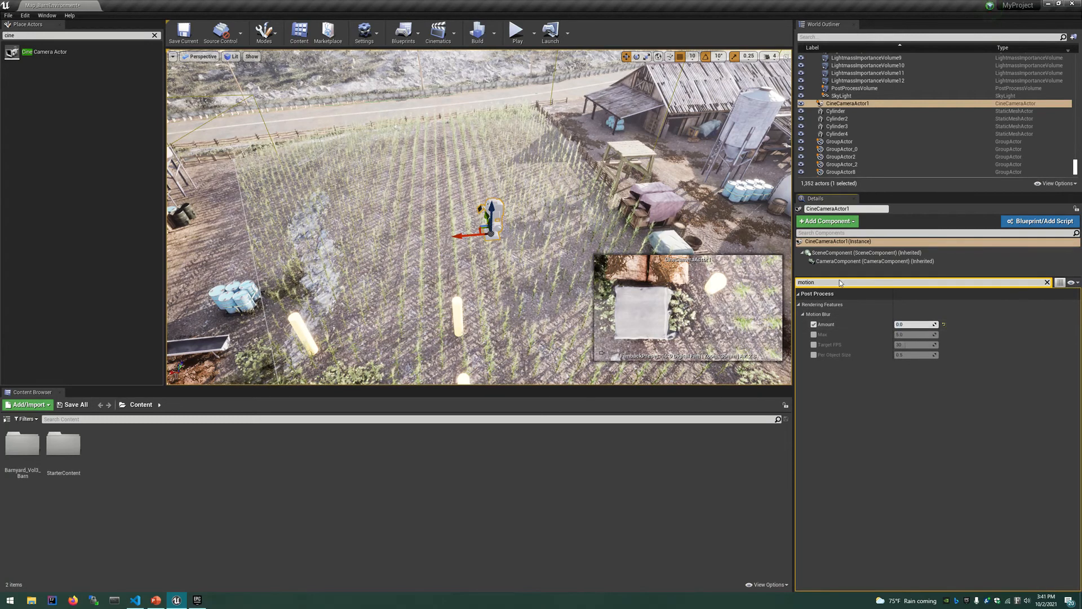
{"action": "key", "text": "Escape"}
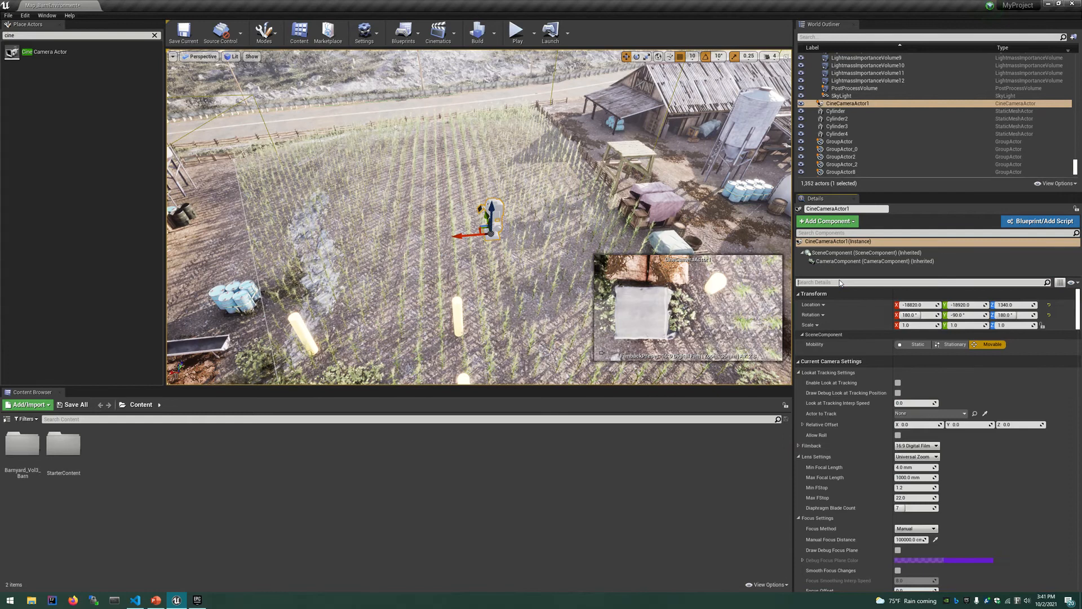
{"action": "left_click", "coordinate": [839, 281]}
{"action": "type", "text": "brigh"}
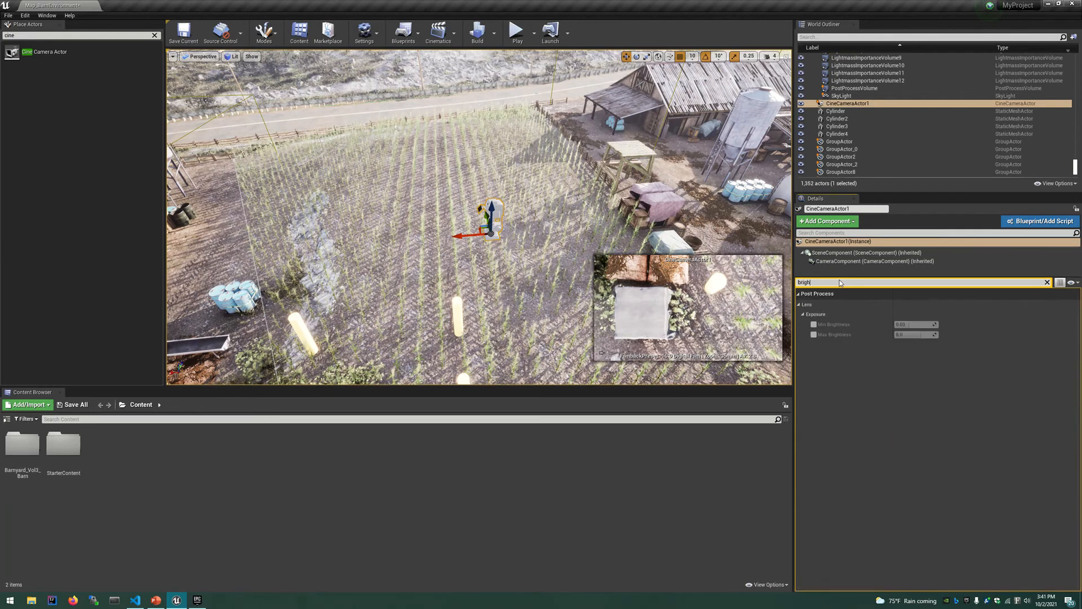
{"action": "type", "text": "tn"}
{"action": "left_click", "coordinate": [814, 324]}
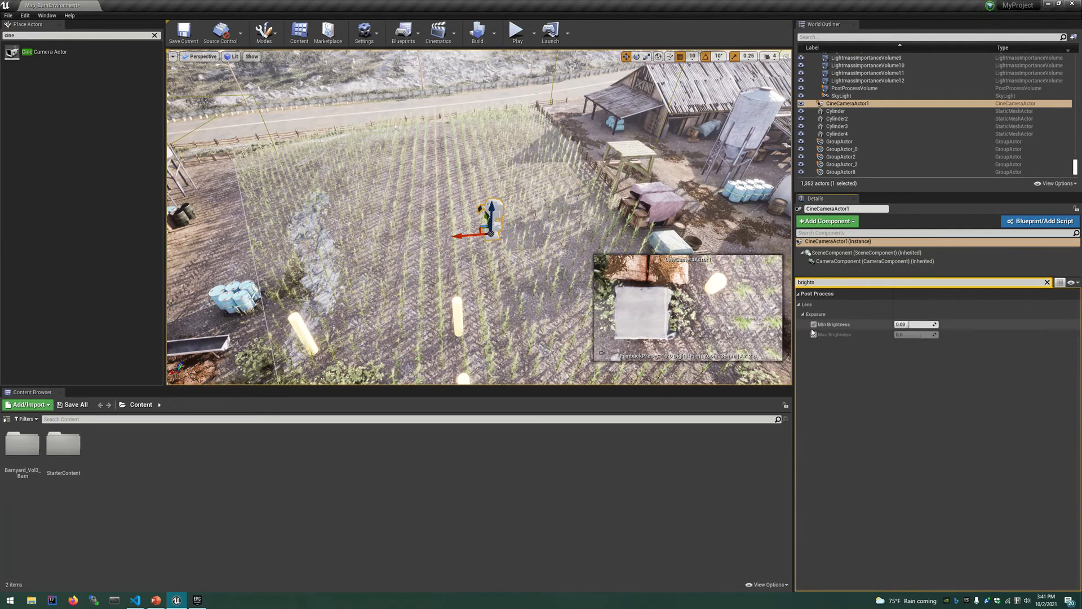
{"action": "left_click", "coordinate": [813, 335]}
{"action": "left_click", "coordinate": [924, 324]}
{"action": "type", "text": "3"}
{"action": "left_click", "coordinate": [912, 334]}
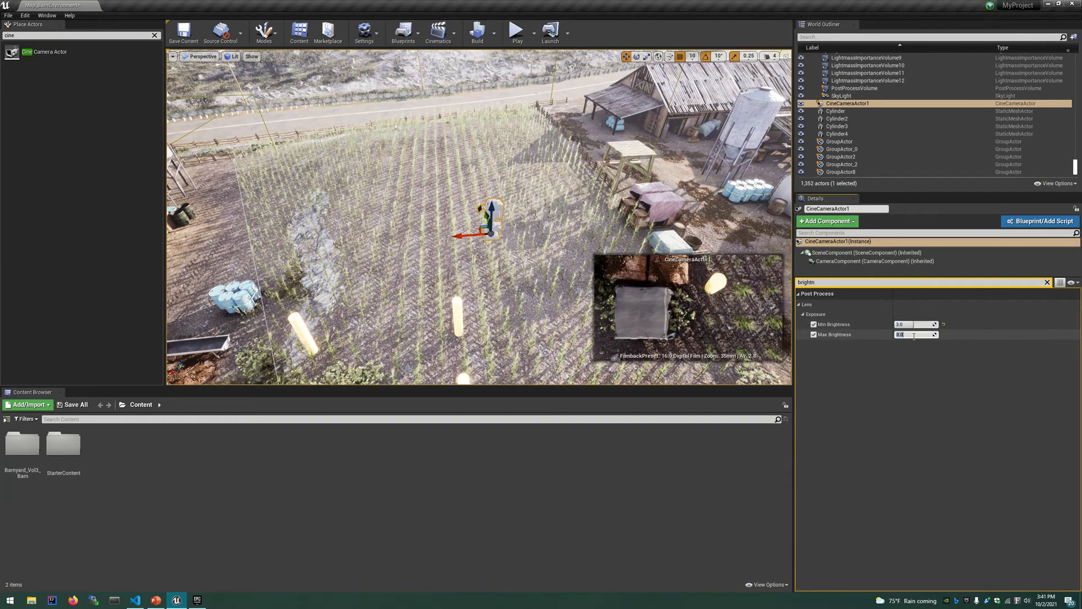
{"action": "type", "text": "3"}
{"action": "key", "text": "Return"}
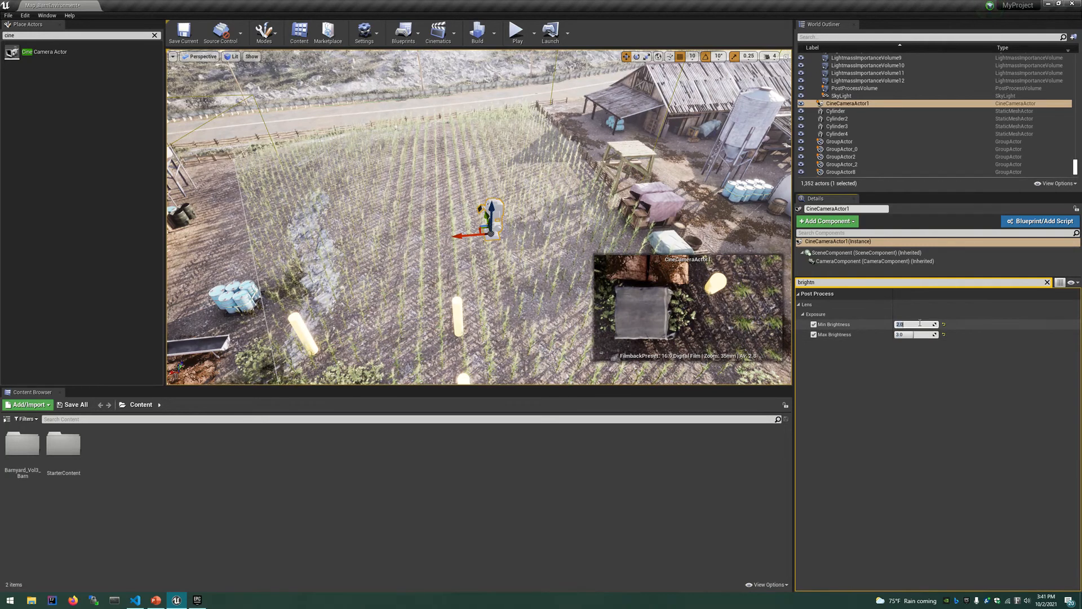
Lower both the Min Brightness and Max Brightness of the cine camera's exposure to 2.
{"action": "left_click", "coordinate": [920, 334]}
{"action": "type", "text": "2"}
{"action": "key", "text": "Return"}
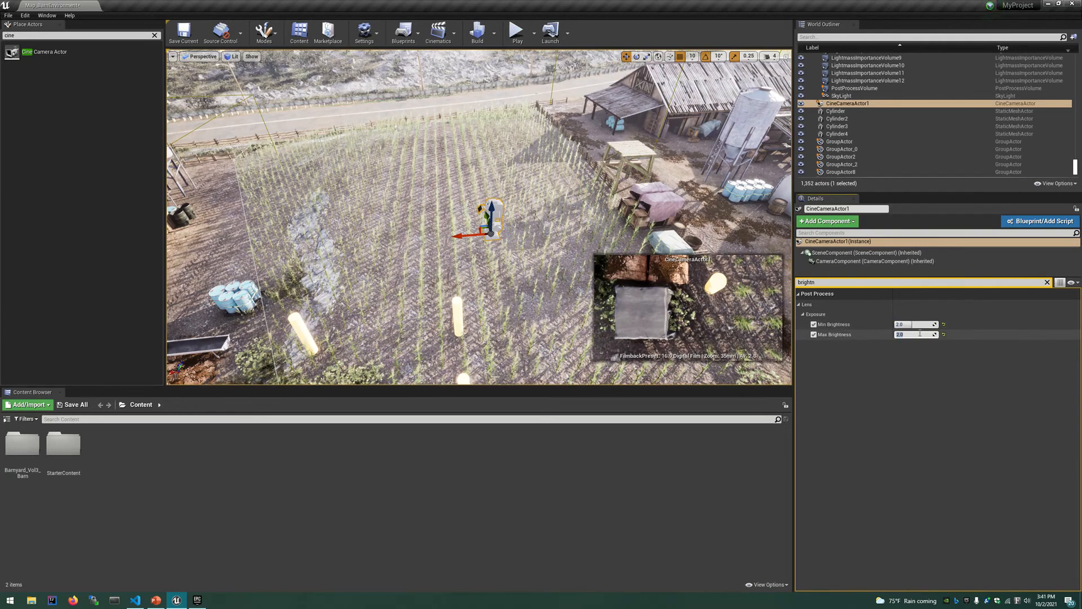
{"action": "left_click", "coordinate": [856, 241]}
Find the cine camera's grain settings and enable the Grain Intensity override with a value of 0, then clear the settings search.
{"action": "left_click", "coordinate": [823, 281]}
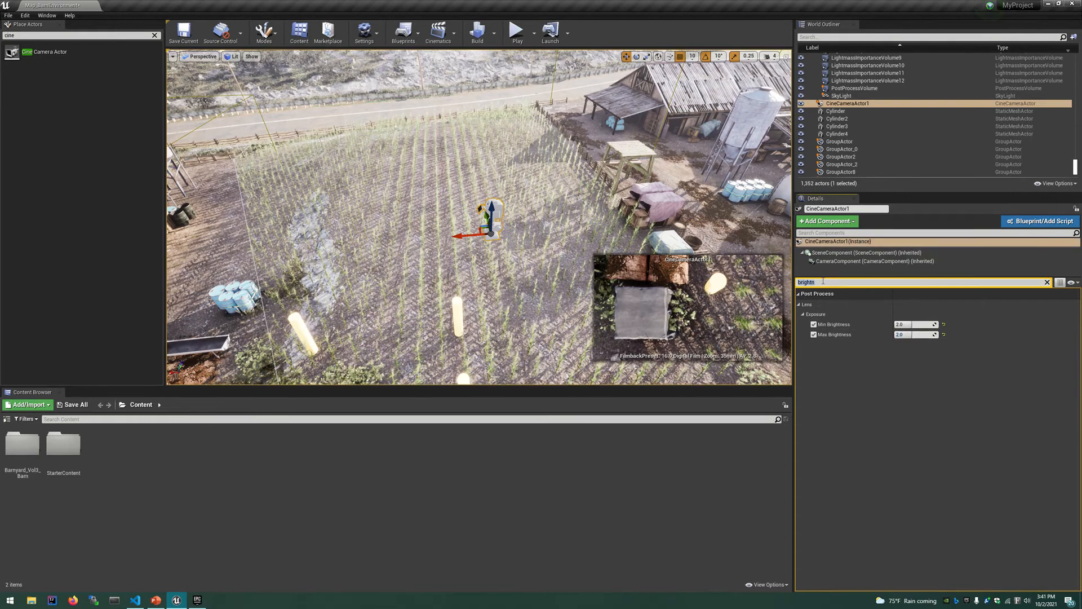
{"action": "key", "text": "BackSpace"}
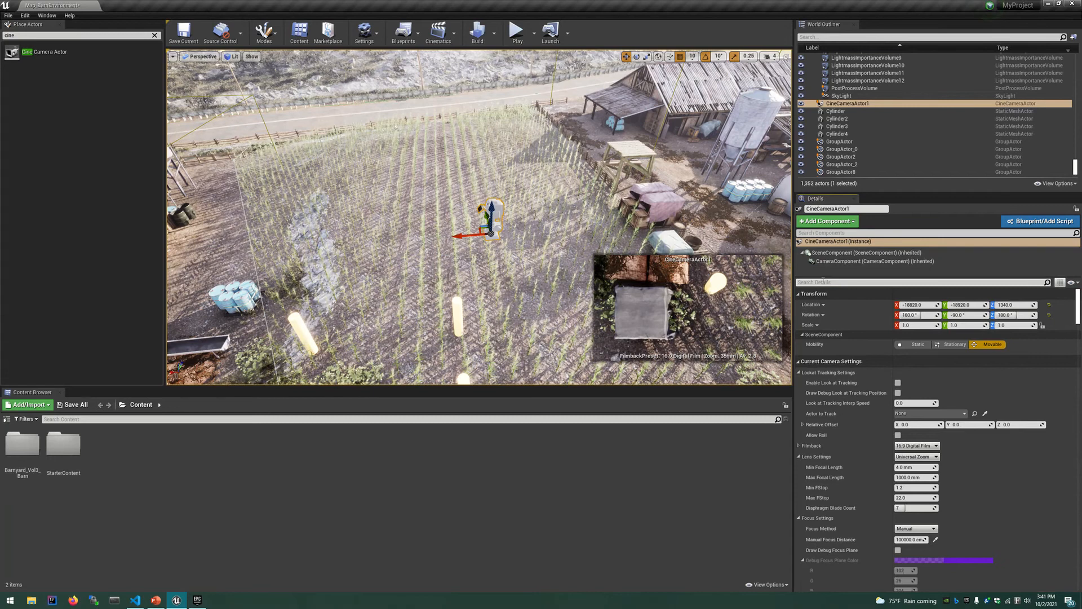
{"action": "left_click", "coordinate": [822, 280]}
{"action": "type", "text": "grain"}
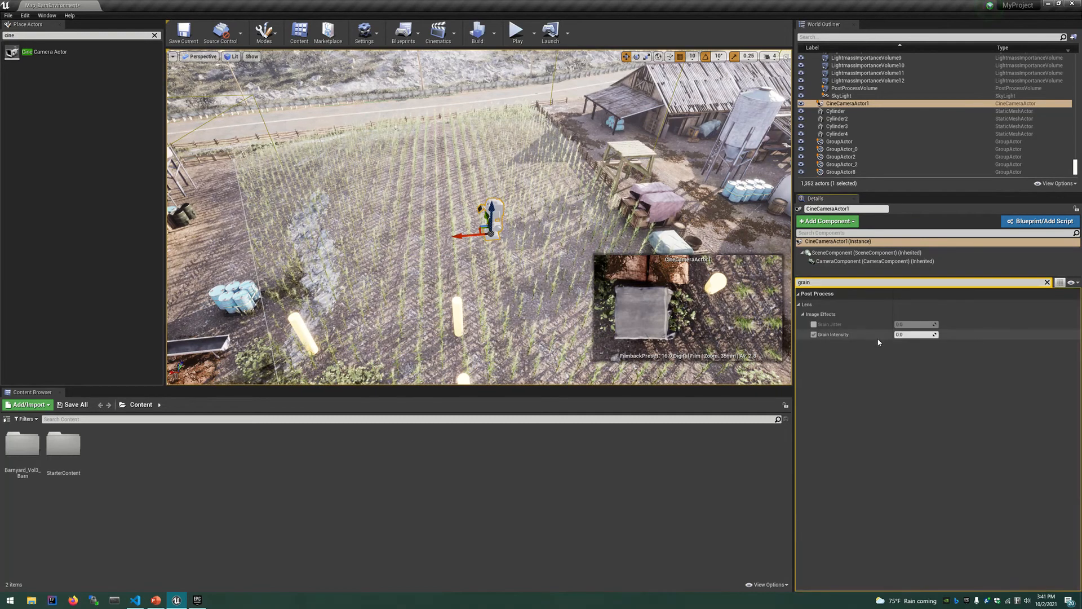
{"action": "left_click", "coordinate": [813, 334]}
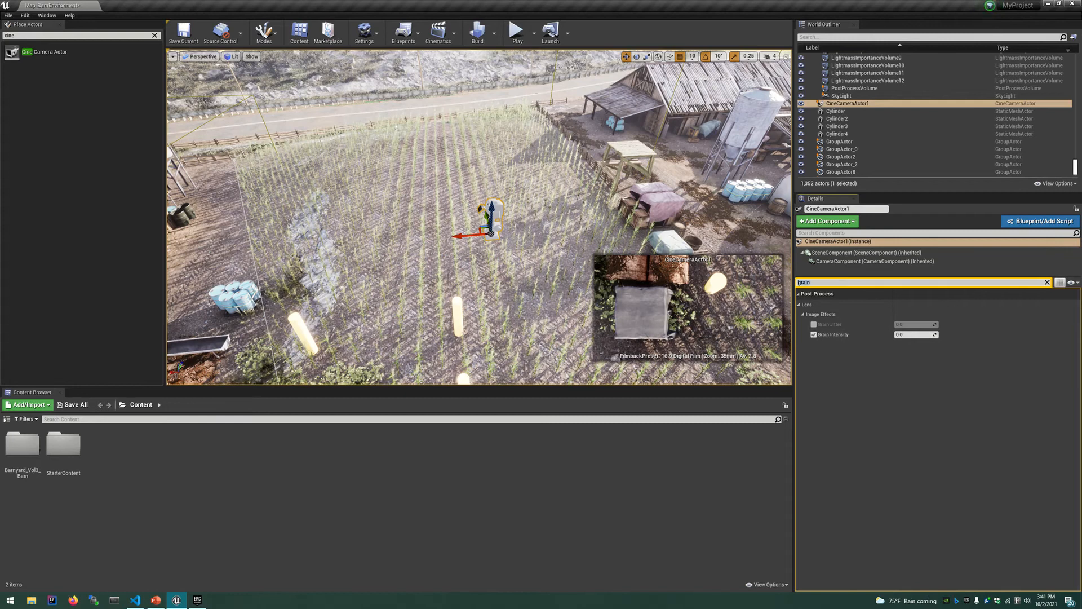
{"action": "key", "text": "BackSpace"}
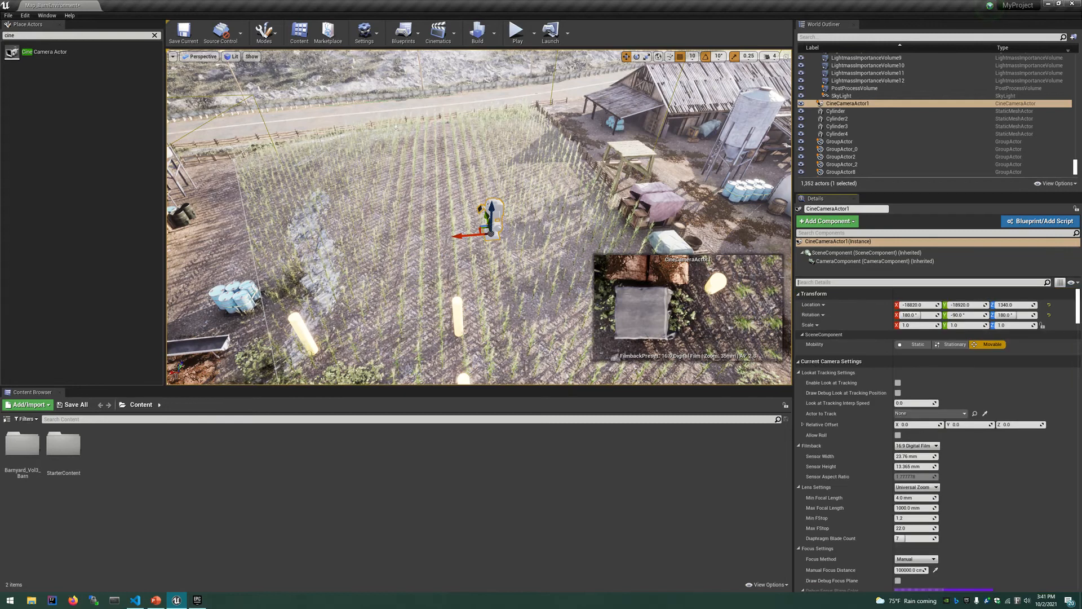
Look through the cine camera's full settings and turn off Constrain Aspect Ratio in its Camera Options.
{"action": "right_click_drag", "start_coordinate": [489, 217], "coordinate": [479, 238]}
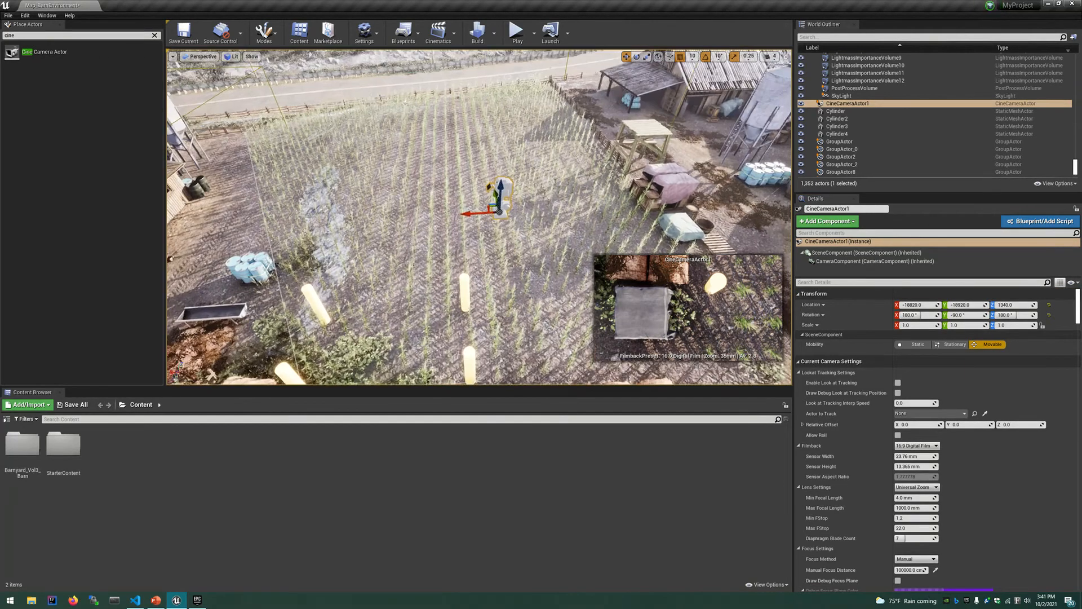
{"action": "key", "text": "s"}
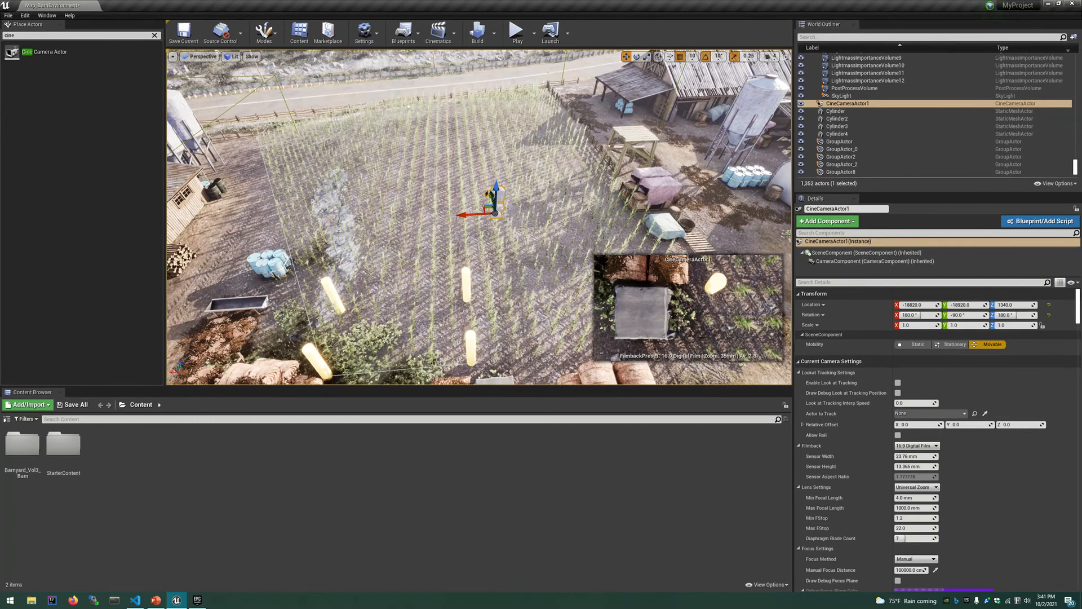
{"action": "scroll", "coordinate": [928, 459], "scroll_direction": "down", "scroll_amount": 3}
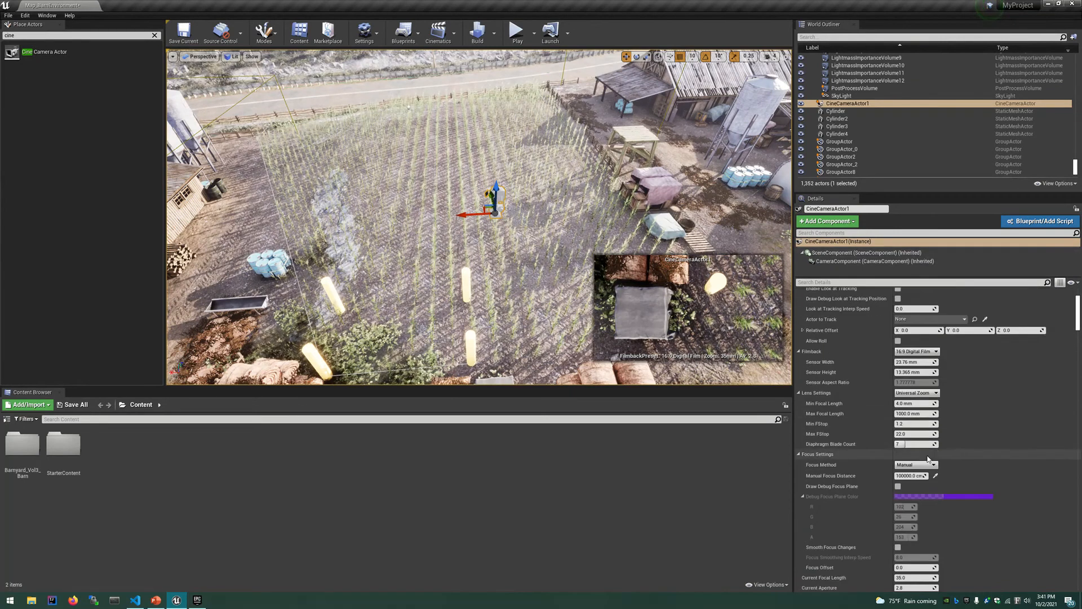
{"action": "scroll", "coordinate": [928, 459], "scroll_direction": "down", "scroll_amount": 9}
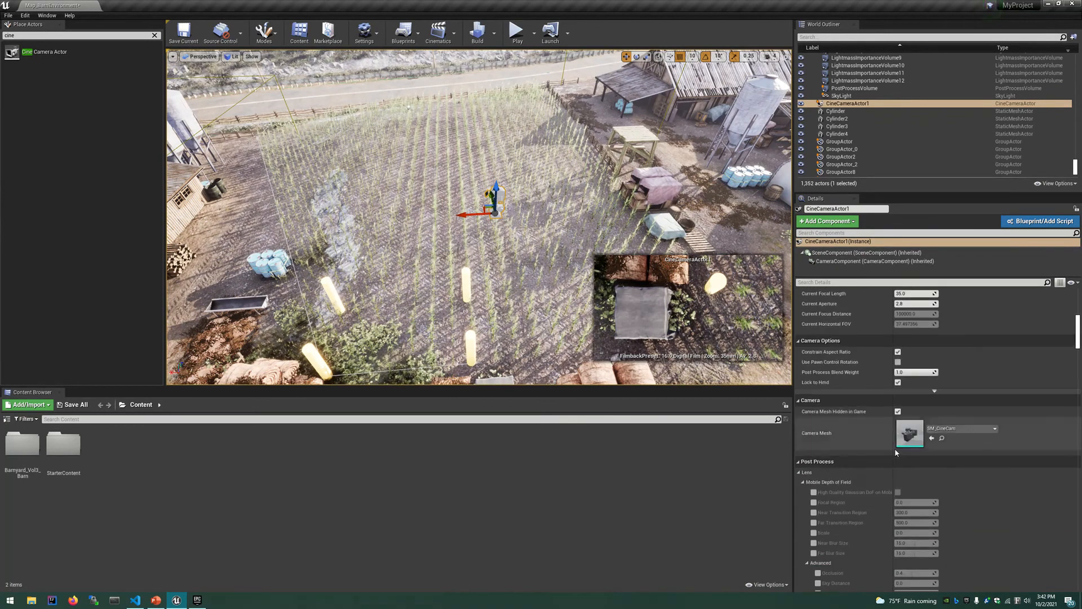
{"action": "scroll", "coordinate": [895, 450], "scroll_direction": "down", "scroll_amount": 6}
{"action": "scroll", "coordinate": [864, 380], "scroll_direction": "up", "scroll_amount": 7}
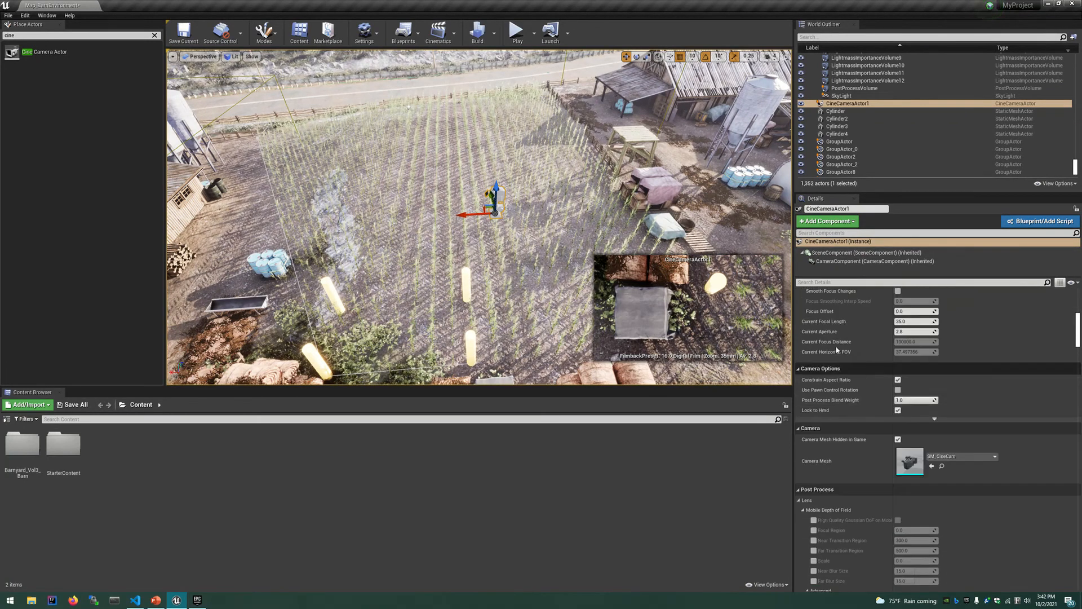
{"action": "scroll", "coordinate": [836, 350], "scroll_direction": "up", "scroll_amount": 1}
{"action": "mouse_move", "coordinate": [509, 277]}
{"action": "right_mouse_down"}
{"action": "mouse_move", "coordinate": [509, 214]}
{"action": "mouse_move", "coordinate": [501, 276]}
{"action": "right_mouse_up"}
{"action": "key", "text": "w"}
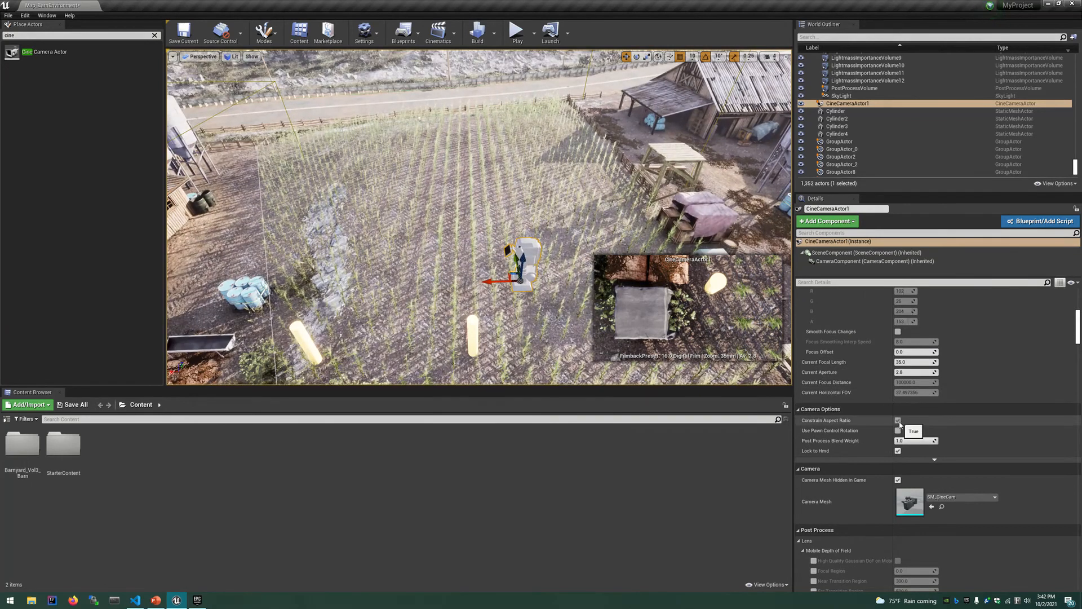
{"action": "left_click", "coordinate": [897, 421]}
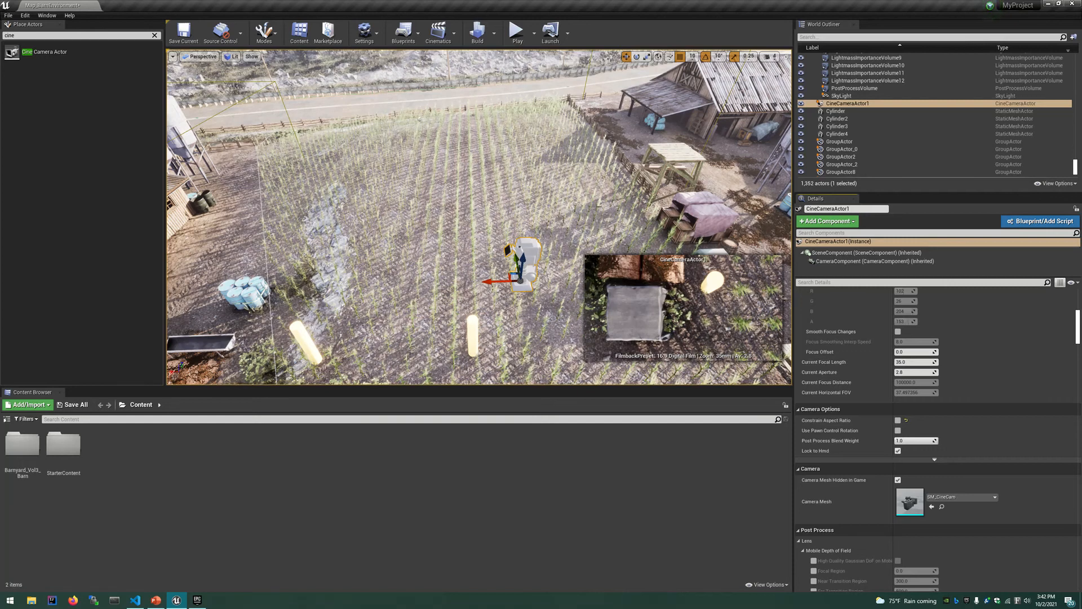
Add a level sequence named Lawnmower to the level, saved in the Content folder.
{"action": "mouse_move", "coordinate": [409, 302]}
{"action": "right_mouse_down"}
{"action": "mouse_move", "coordinate": [402, 317]}
{"action": "mouse_move", "coordinate": [410, 284]}
{"action": "right_mouse_up"}
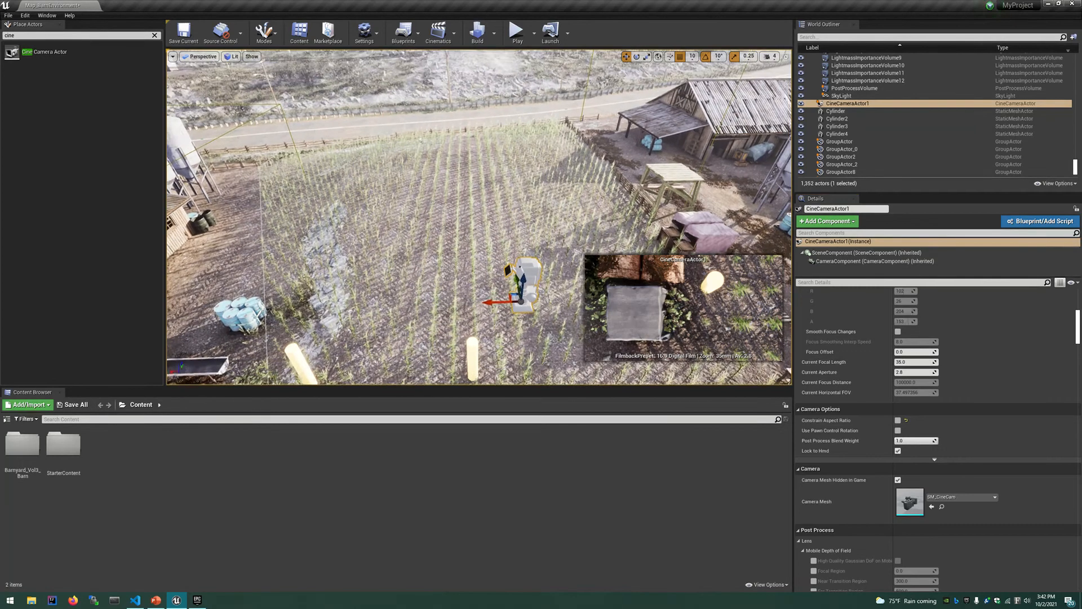
{"action": "scroll", "coordinate": [451, 225], "scroll_direction": "down", "scroll_amount": 3}
{"action": "mouse_move", "coordinate": [451, 224]}
{"action": "right_mouse_down"}
{"action": "mouse_move", "coordinate": [501, 284]}
{"action": "mouse_move", "coordinate": [451, 245]}
{"action": "right_mouse_up"}
{"action": "scroll", "coordinate": [452, 225], "scroll_direction": "down", "scroll_amount": 1}
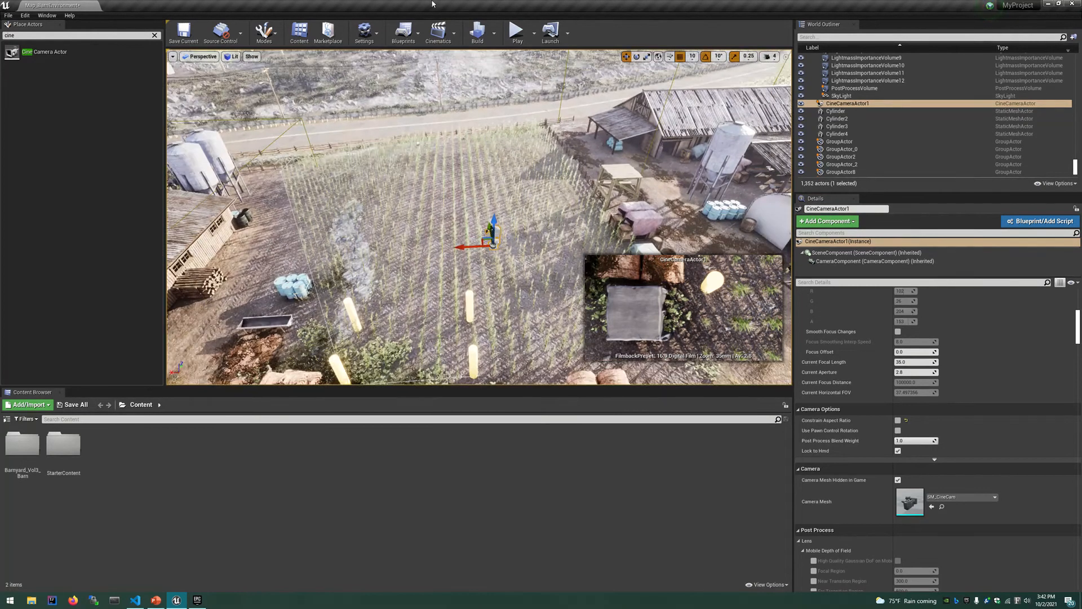
{"action": "left_click", "coordinate": [440, 32]}
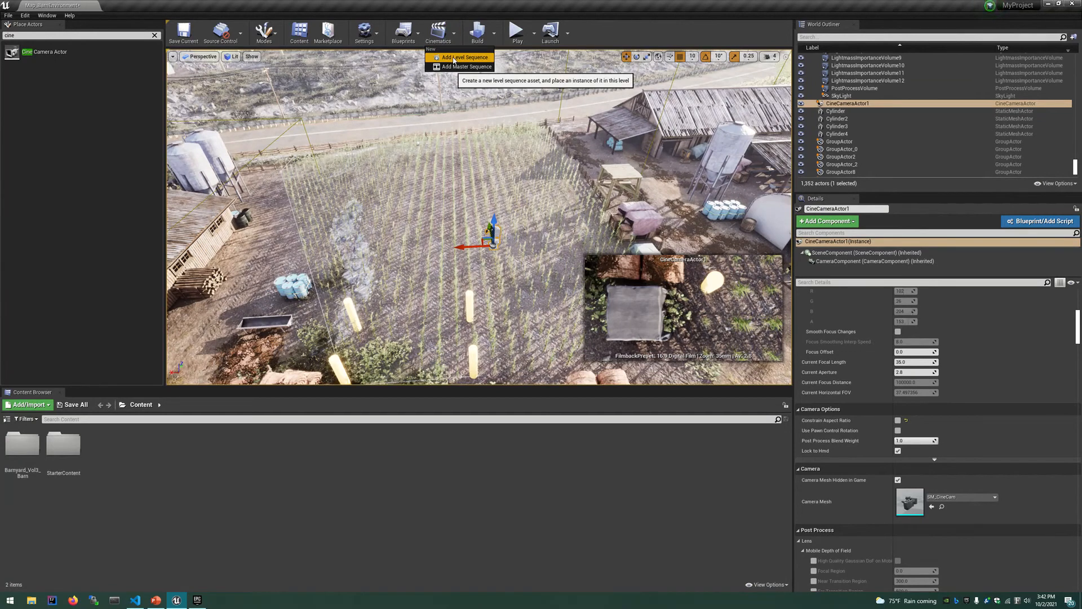
{"action": "left_click", "coordinate": [454, 59]}
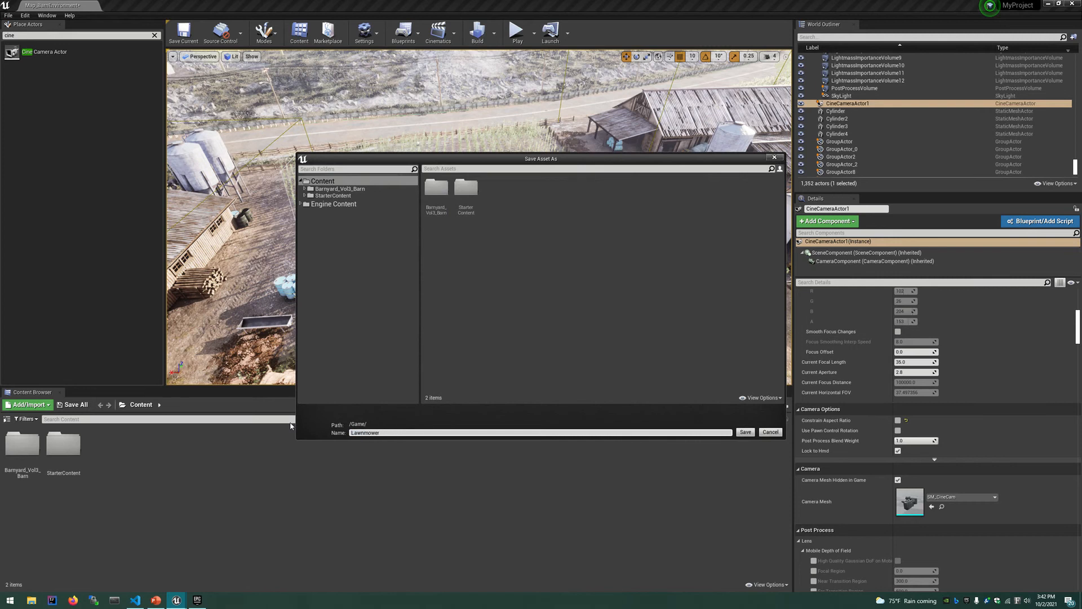
{"action": "key", "text": "Return"}
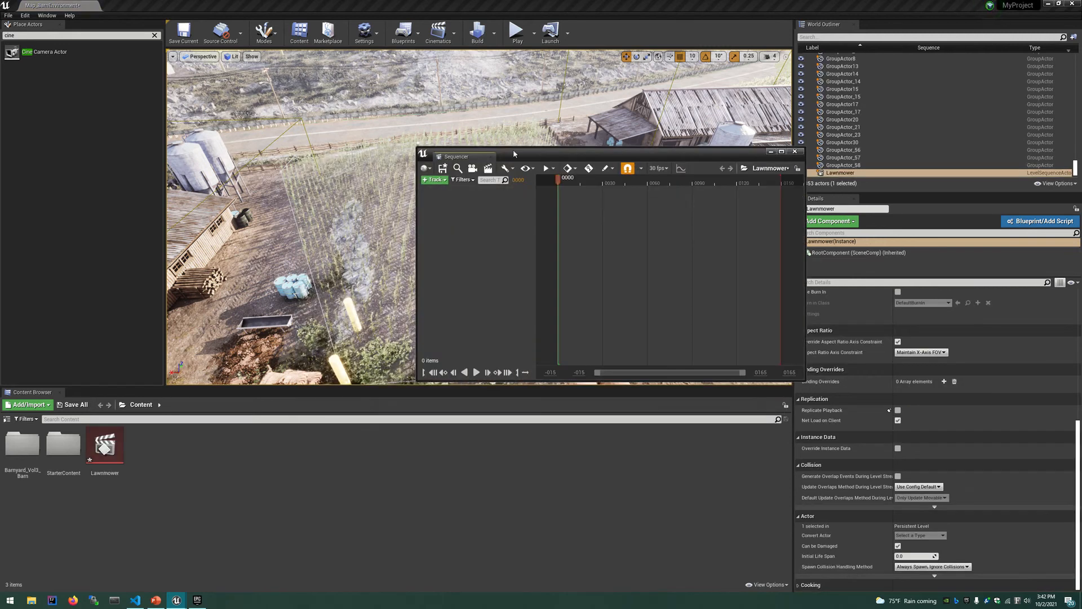
Add the existing CineCameraActor1 to the Lawnmower sequence, searching the actor list for cine.
{"action": "left_click_drag", "start_coordinate": [513, 151], "coordinate": [628, 207]}
{"action": "left_click", "coordinate": [548, 234]}
{"action": "mouse_move", "coordinate": [558, 245]}
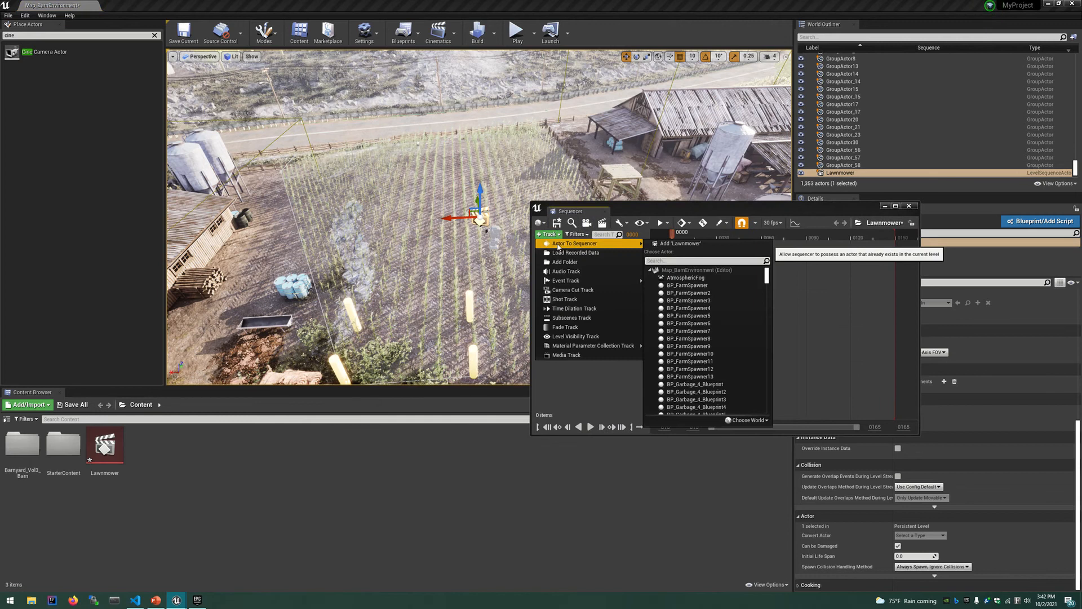
{"action": "left_click", "coordinate": [676, 261]}
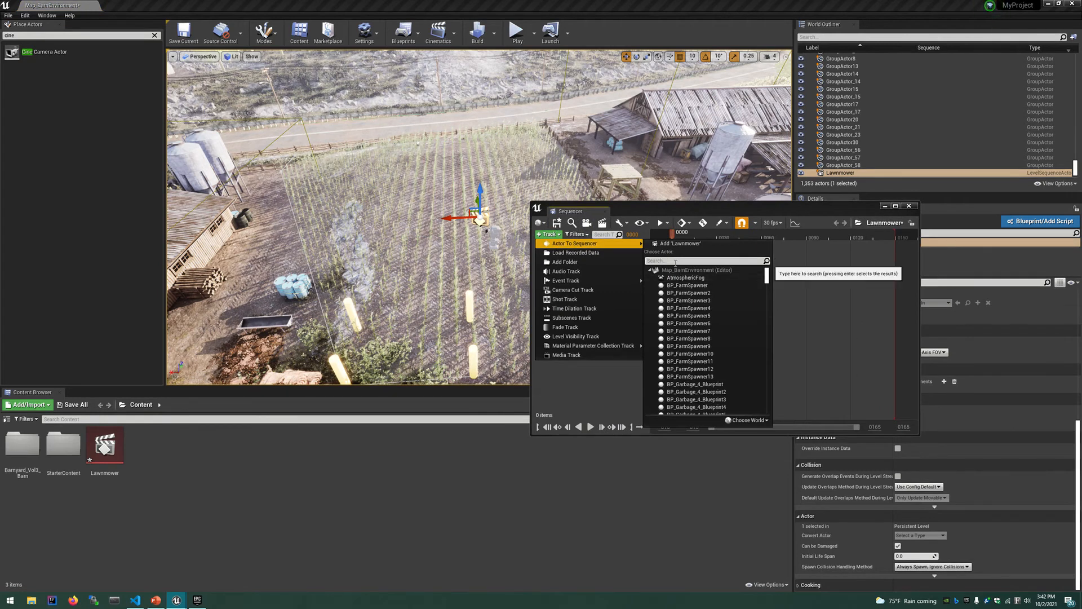
{"action": "type", "text": "cine"}
{"action": "left_click", "coordinate": [687, 277]}
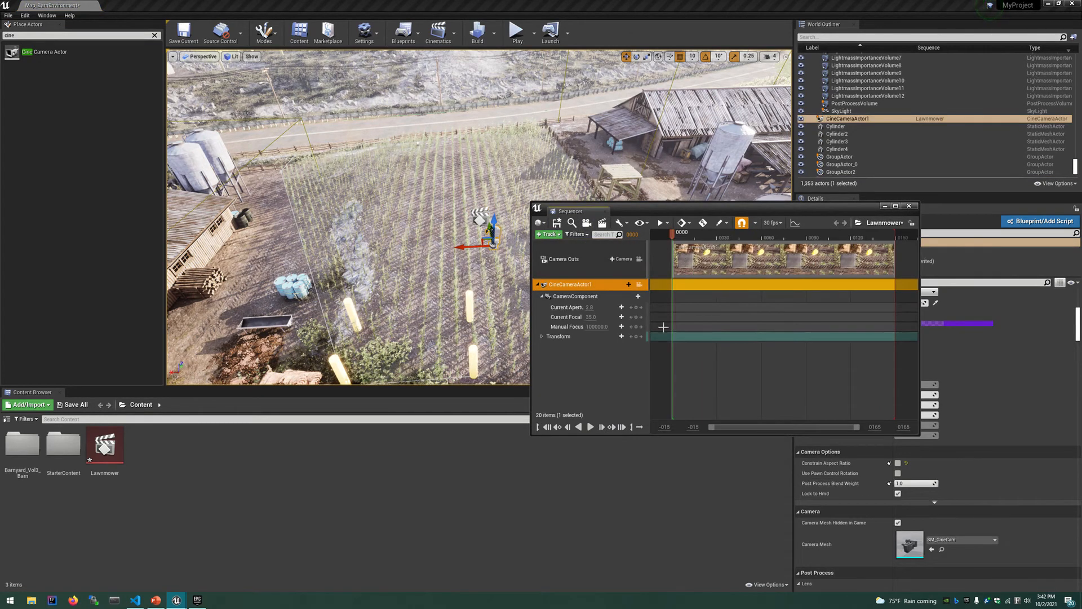
Key the cine camera's transform at frame 0, and key it again at frame 45 after moving it sideways to the field's barn side.
{"action": "left_click_drag", "start_coordinate": [586, 211], "coordinate": [648, 266]}
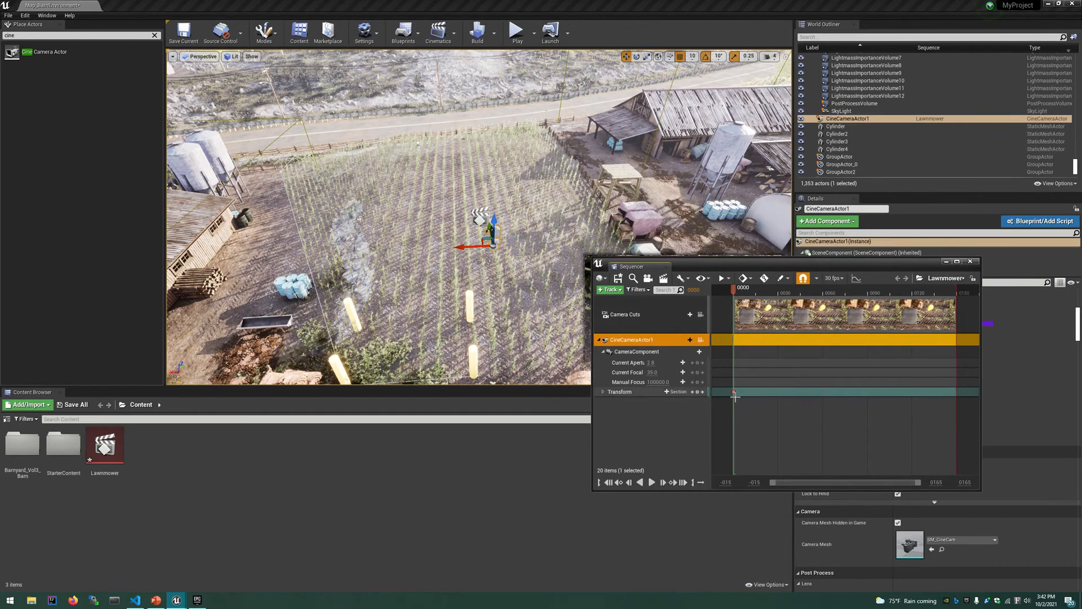
{"action": "left_click_drag", "start_coordinate": [738, 266], "coordinate": [824, 350]}
{"action": "right_click_drag", "start_coordinate": [476, 196], "coordinate": [450, 195]}
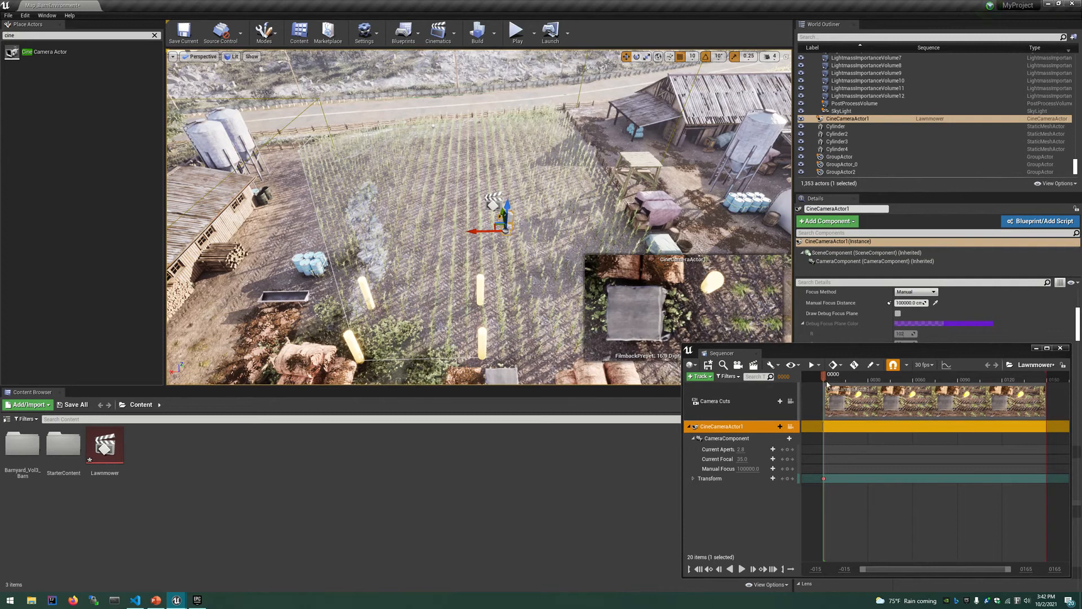
{"action": "left_click_drag", "start_coordinate": [823, 378], "coordinate": [893, 392]}
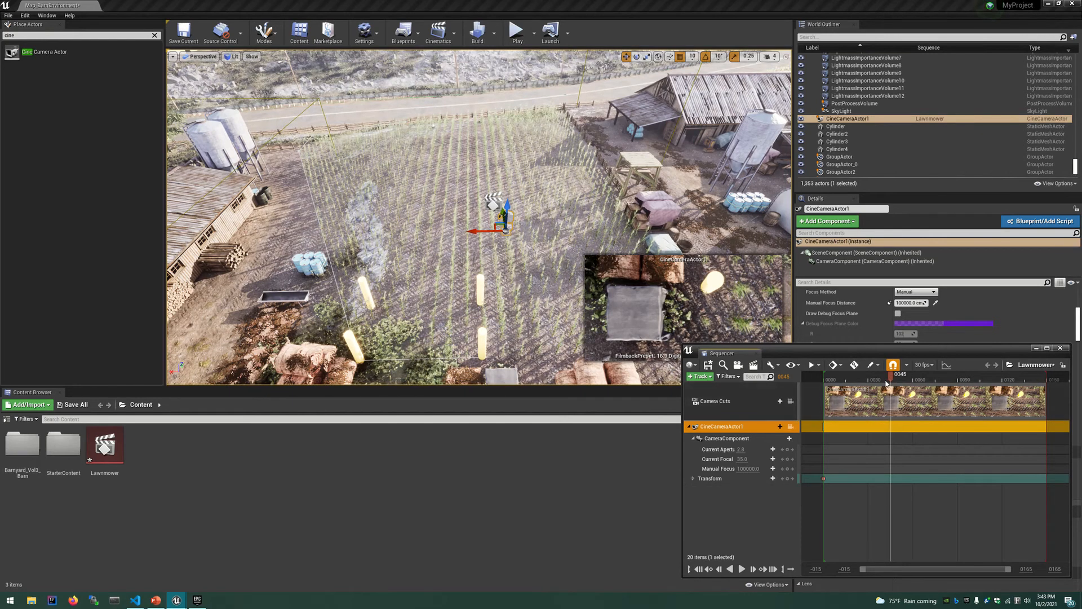
{"action": "left_click_drag", "start_coordinate": [477, 233], "coordinate": [263, 224]}
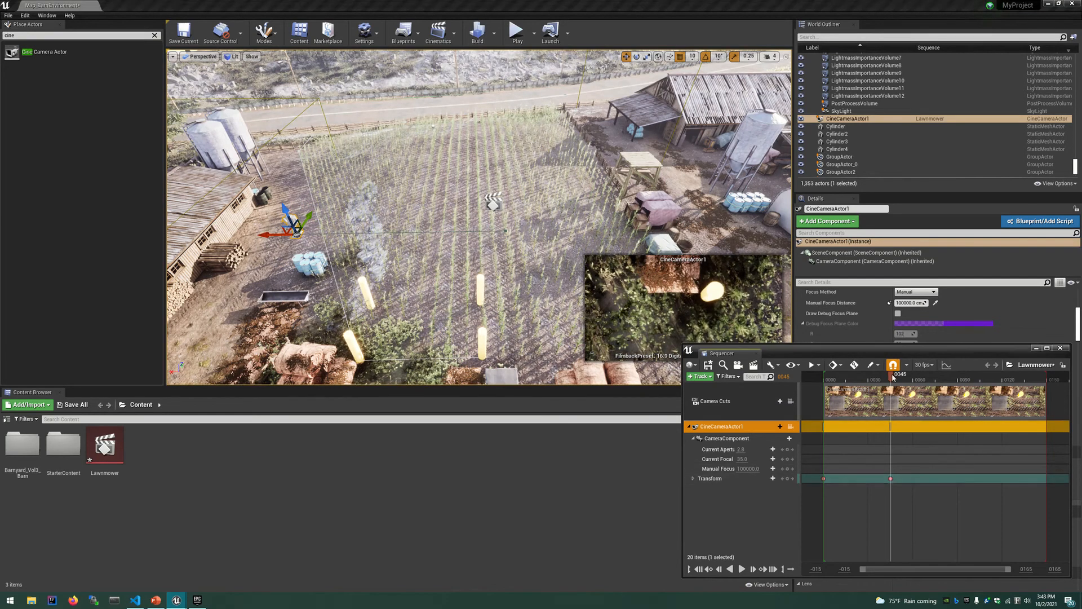
Key the cine camera farther up the field at frame 90, and back across toward the field's middle at frame 149.
{"action": "left_click_drag", "start_coordinate": [890, 377], "coordinate": [959, 382]}
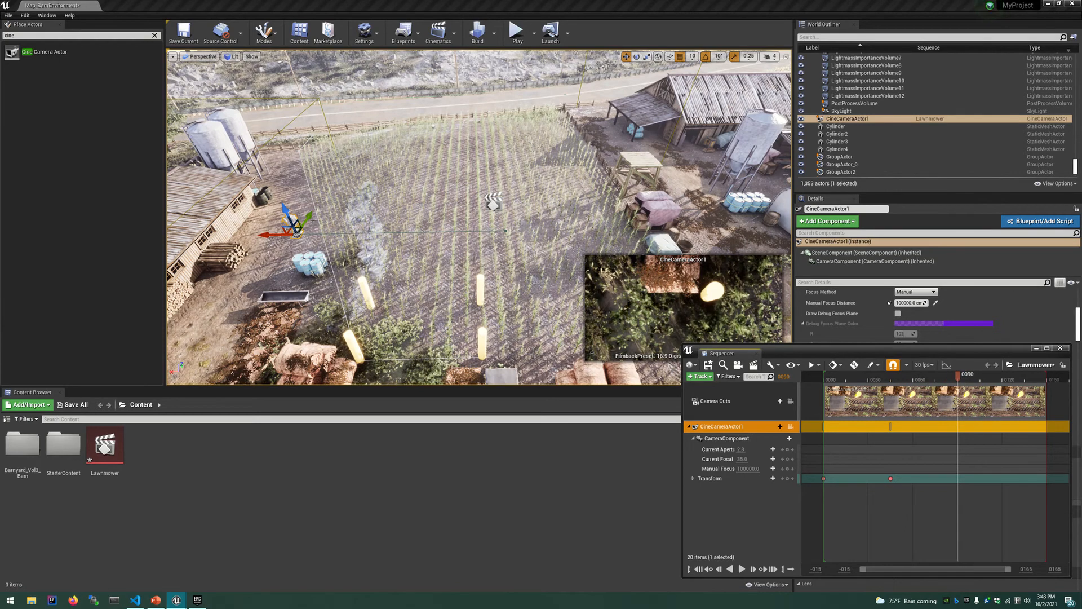
{"action": "left_click_drag", "start_coordinate": [304, 219], "coordinate": [336, 161]}
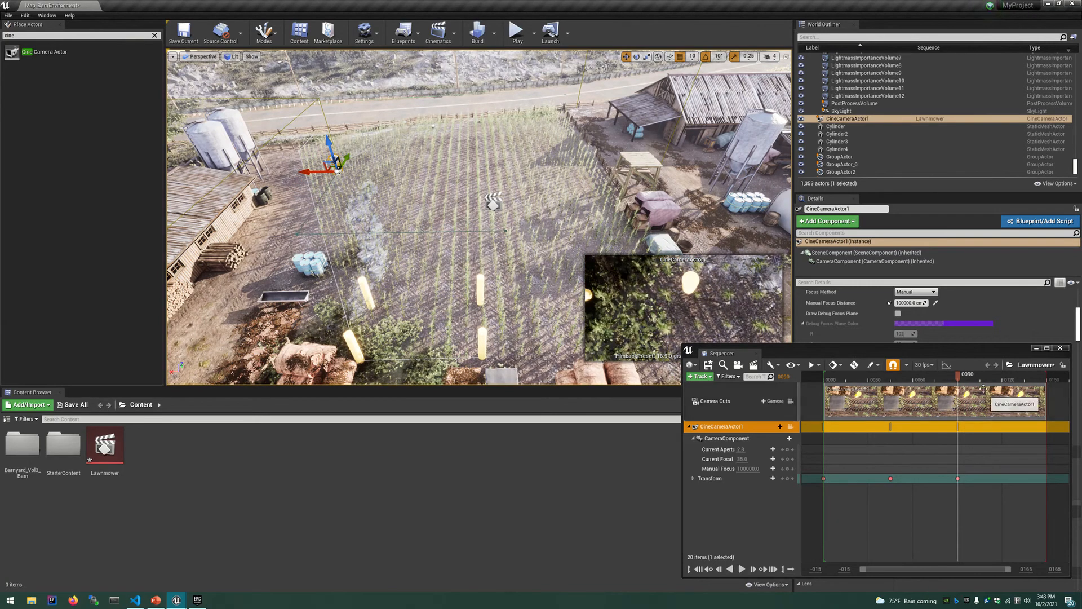
{"action": "left_click_drag", "start_coordinate": [958, 376], "coordinate": [1046, 382]}
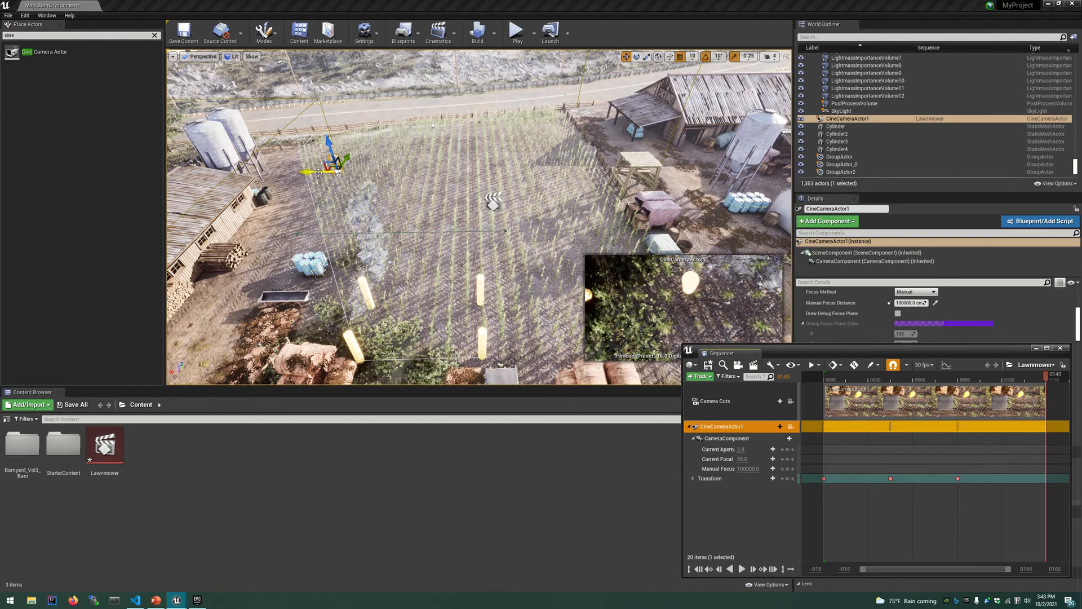
{"action": "left_click_drag", "start_coordinate": [319, 172], "coordinate": [473, 190]}
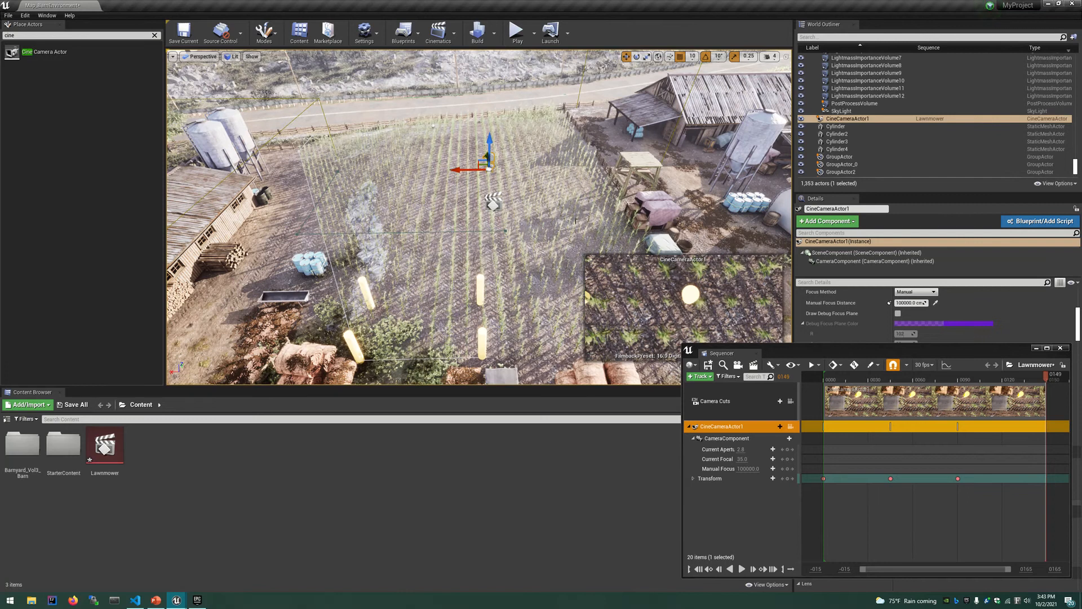
{"action": "right_click_drag", "start_coordinate": [492, 202], "coordinate": [492, 164]}
{"action": "scroll", "coordinate": [484, 215], "scroll_direction": "up", "scroll_amount": 2}
{"action": "mouse_move", "coordinate": [484, 215]}
{"action": "right_mouse_down"}
{"action": "mouse_move", "coordinate": [480, 223]}
{"action": "mouse_move", "coordinate": [473, 201]}
{"action": "right_mouse_up"}
{"action": "scroll", "coordinate": [479, 223], "scroll_direction": "up", "scroll_amount": 3}
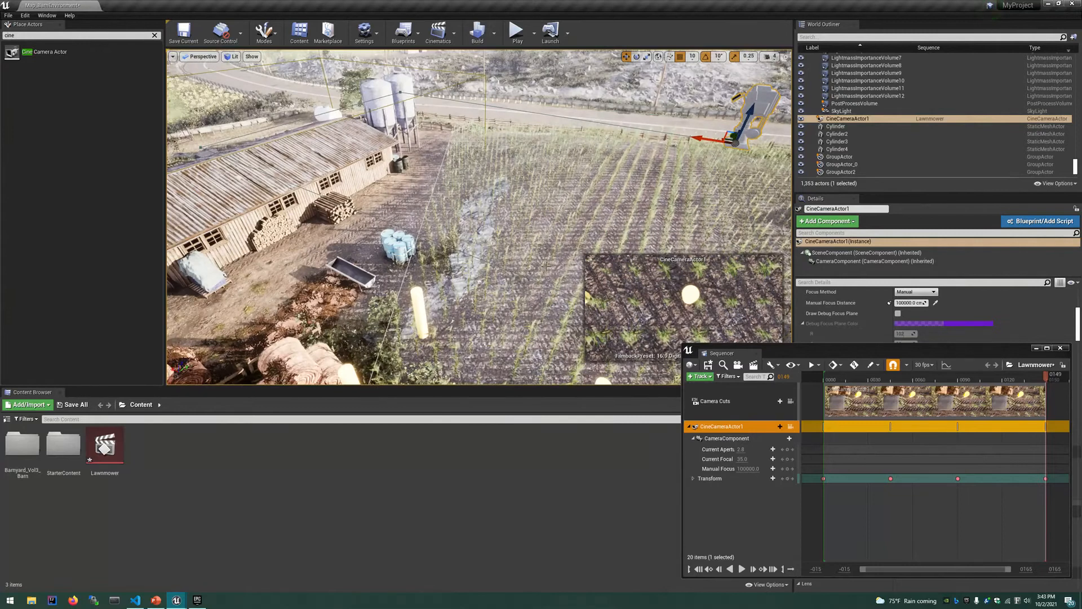
Try rotating the cine camera at frame 149 and undo the rotation.
{"action": "right_click_drag", "start_coordinate": [542, 113], "coordinate": [534, 157]}
{"action": "scroll", "coordinate": [551, 142], "scroll_direction": "down", "scroll_amount": 4}
{"action": "right_click_drag", "start_coordinate": [445, 185], "coordinate": [473, 188]}
{"action": "key", "text": "e"}
{"action": "left_click_drag", "start_coordinate": [404, 179], "coordinate": [417, 160]}
{"action": "key", "text": "ctrl+z"}
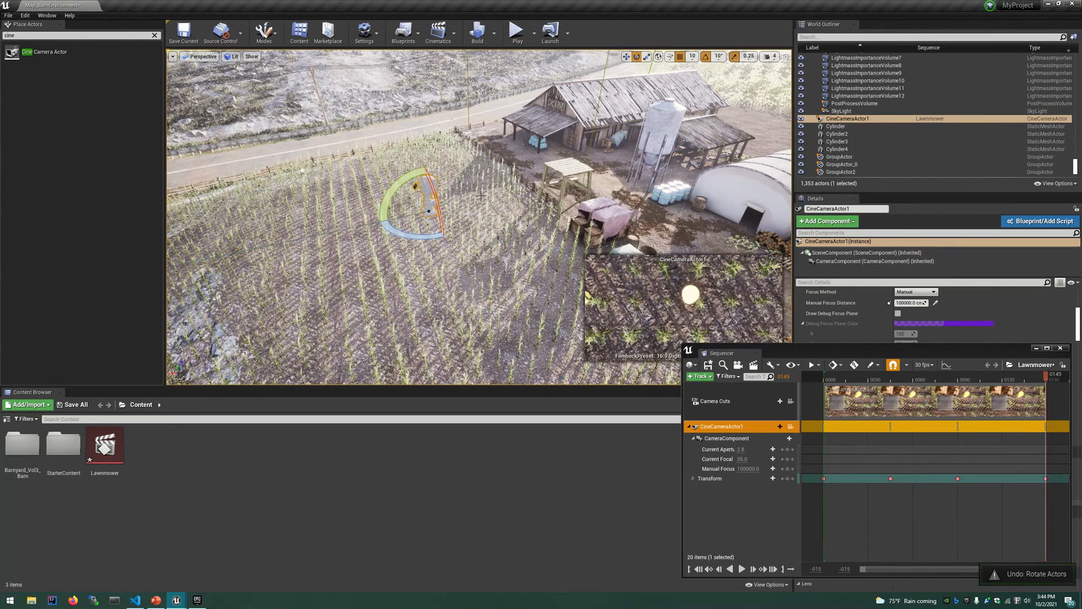
{"action": "right_click_drag", "start_coordinate": [504, 236], "coordinate": [492, 277]}
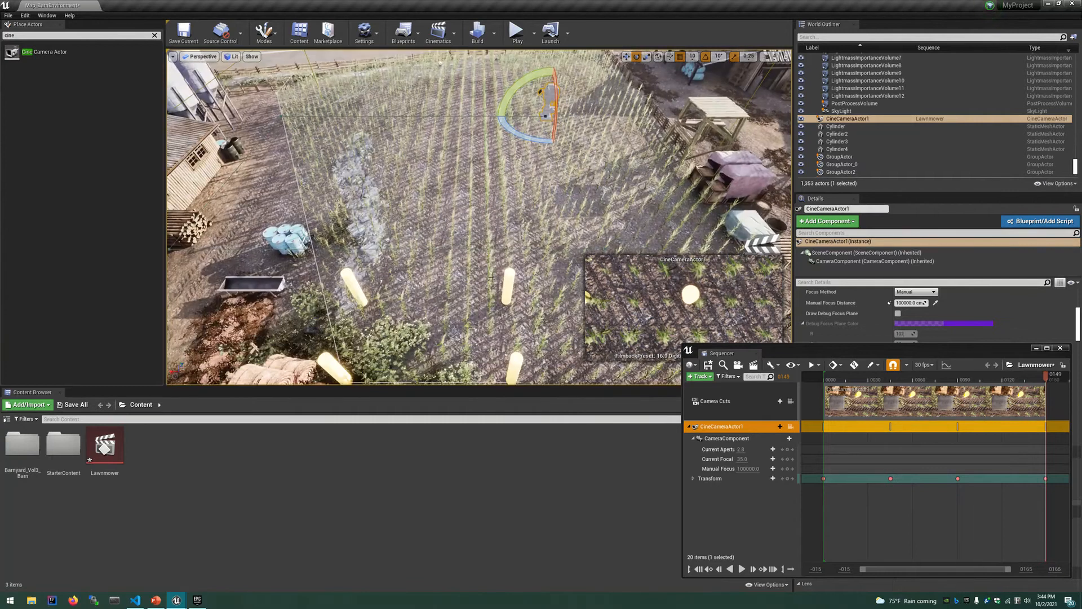
{"action": "scroll", "coordinate": [492, 277], "scroll_direction": "down", "scroll_amount": 6}
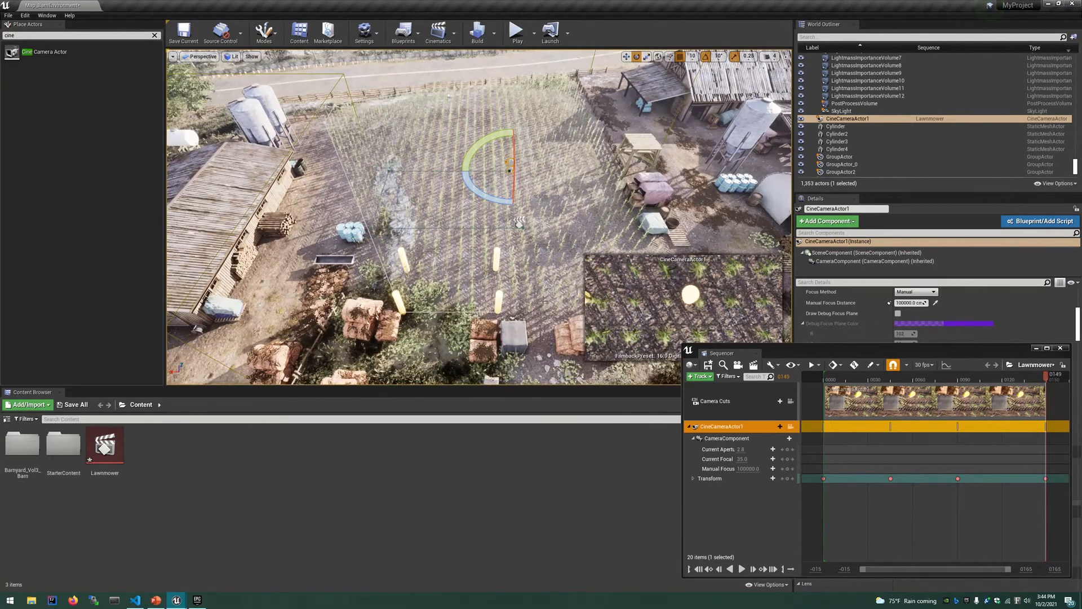
Bring up the sequence's movie render settings and set the image output format to Custom Render Passes.
{"action": "left_click_drag", "start_coordinate": [804, 346], "coordinate": [577, 153]}
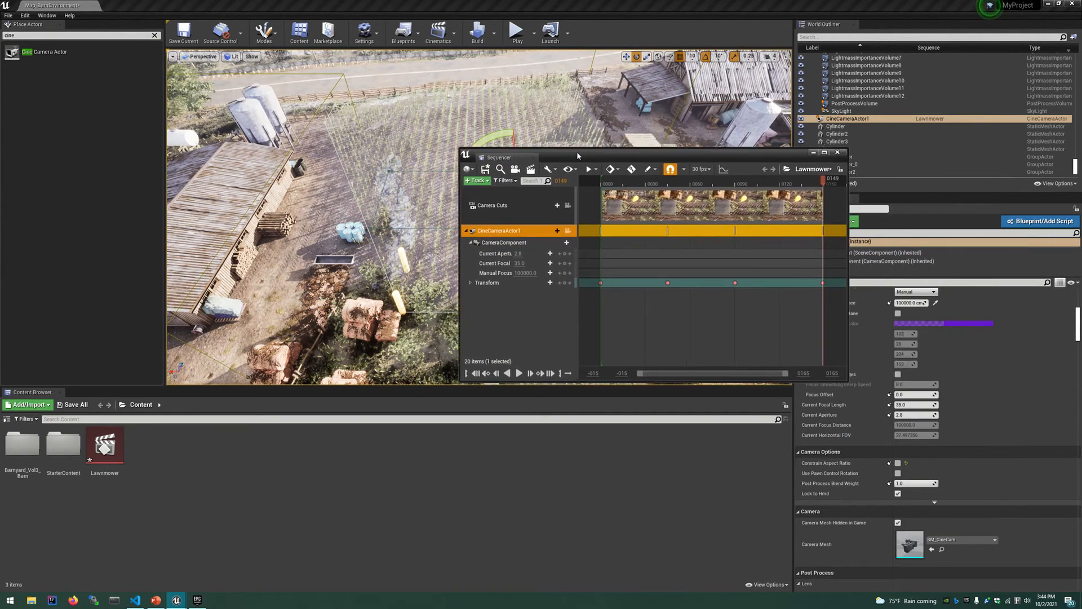
{"action": "left_click", "coordinate": [527, 169]}
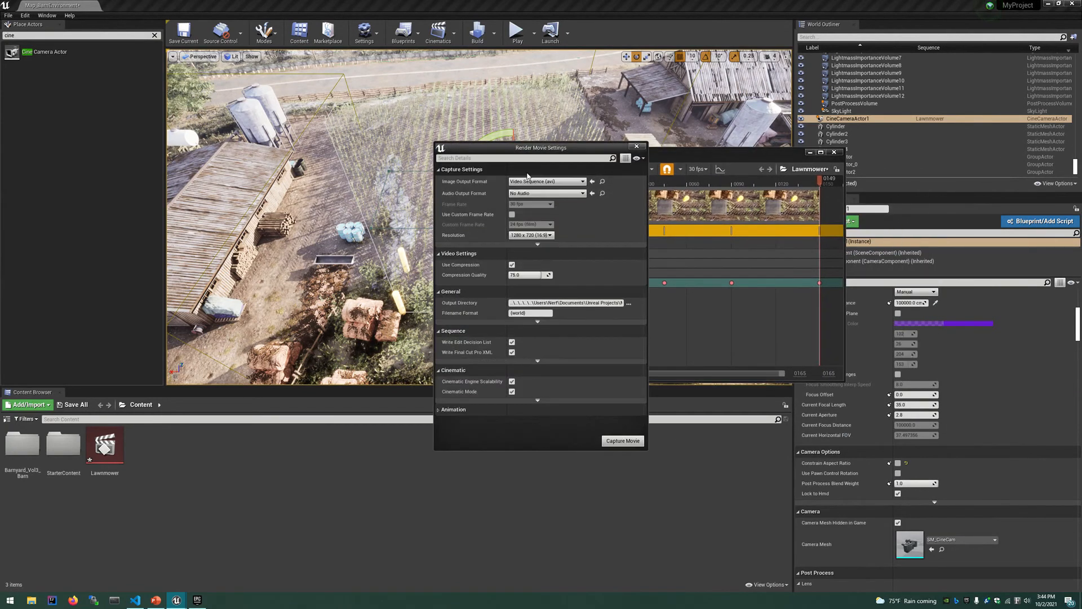
{"action": "left_click", "coordinate": [546, 181]}
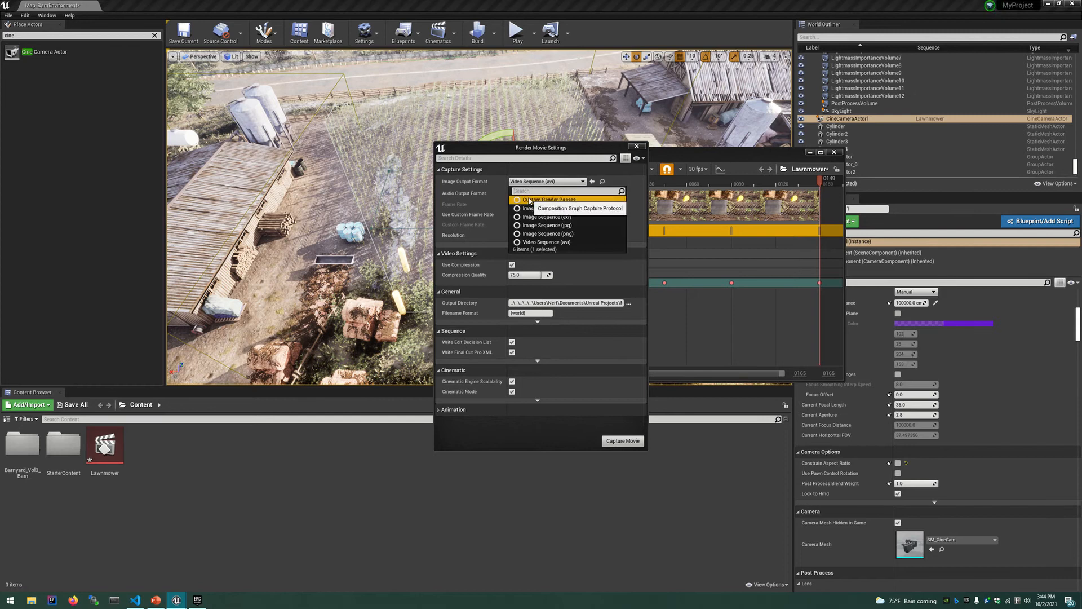
{"action": "left_click", "coordinate": [524, 196]}
{"action": "left_click_drag", "start_coordinate": [524, 147], "coordinate": [704, 144]}
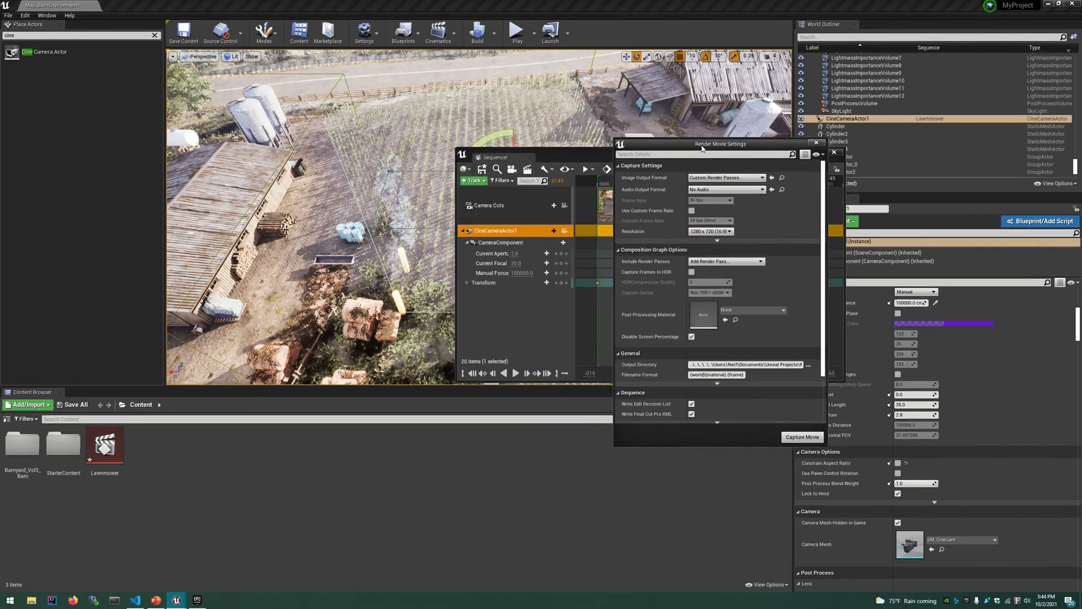
Include the Final Image, Scene Depth and Custom Stencil render passes in the movie render settings.
{"action": "left_click", "coordinate": [709, 262]}
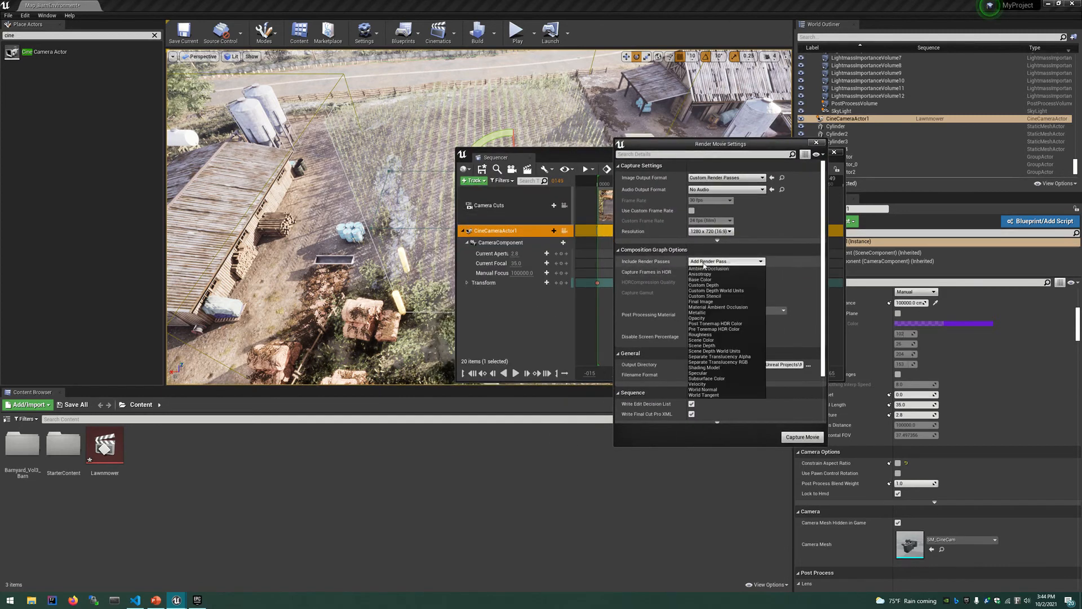
{"action": "left_click", "coordinate": [700, 301]}
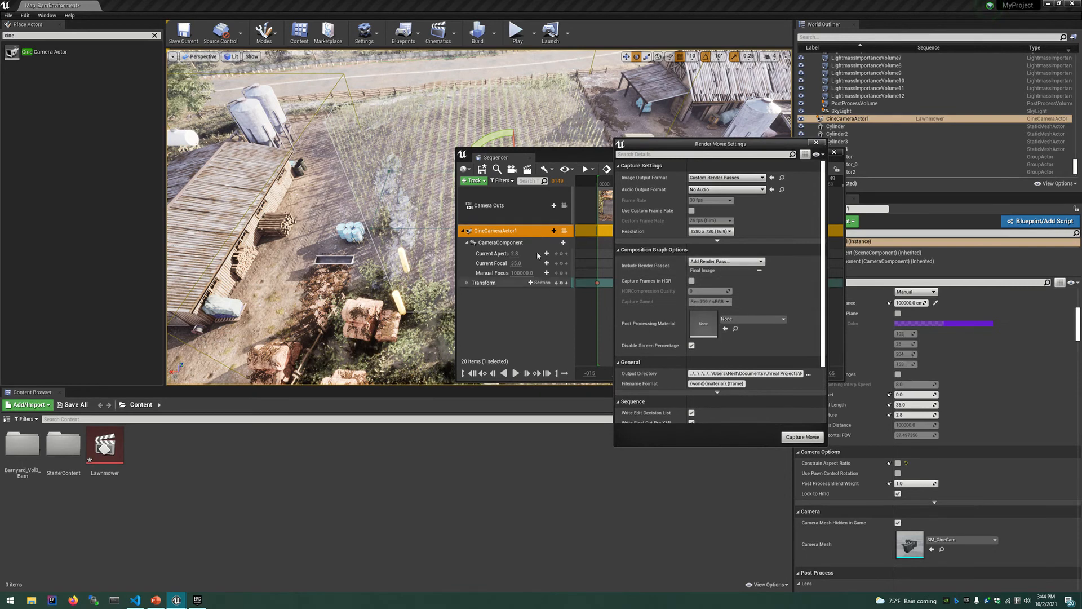
{"action": "left_click_drag", "start_coordinate": [679, 144], "coordinate": [735, 160]}
{"action": "left_click", "coordinate": [734, 278]}
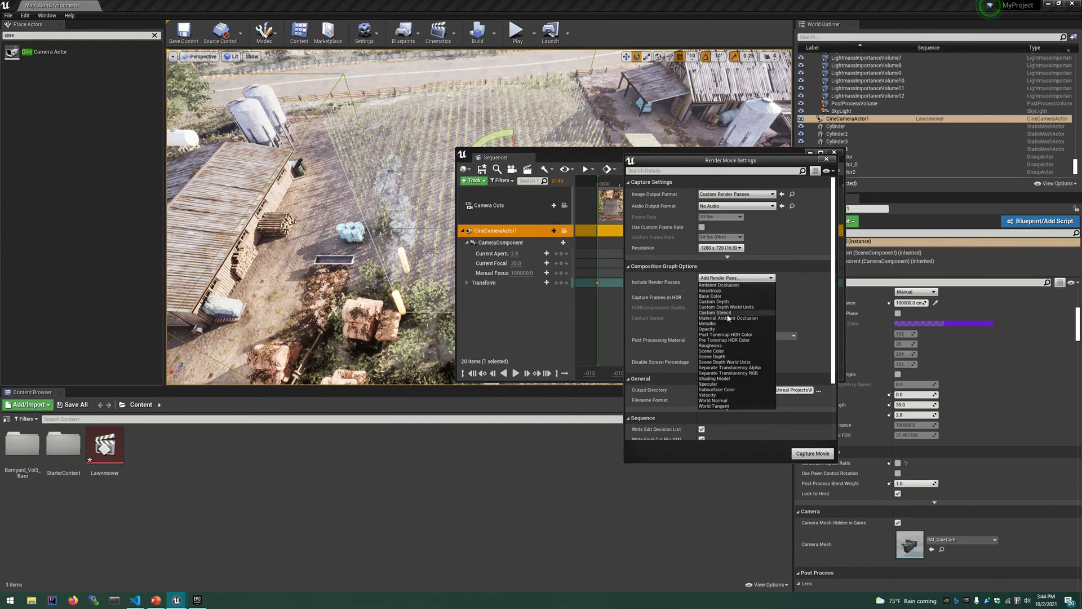
{"action": "left_click", "coordinate": [712, 357]}
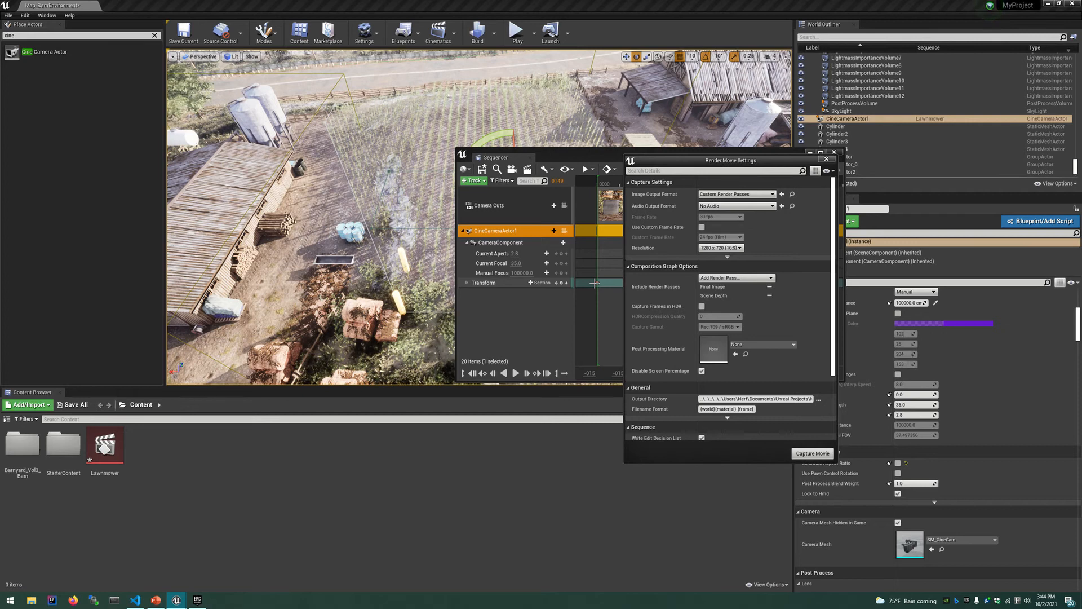
{"action": "left_click", "coordinate": [744, 278]}
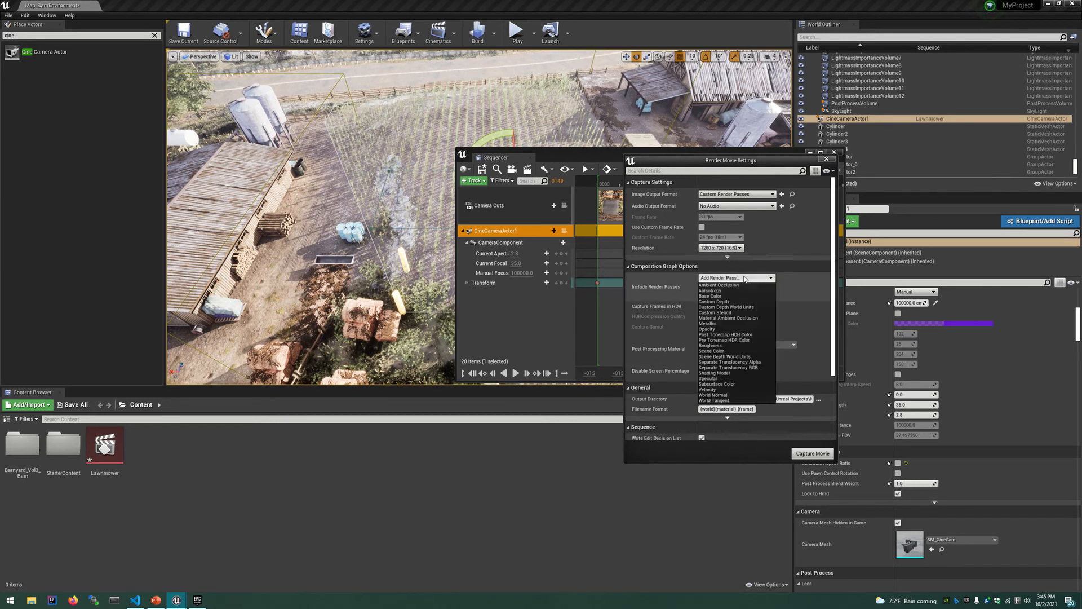
{"action": "left_click", "coordinate": [734, 313]}
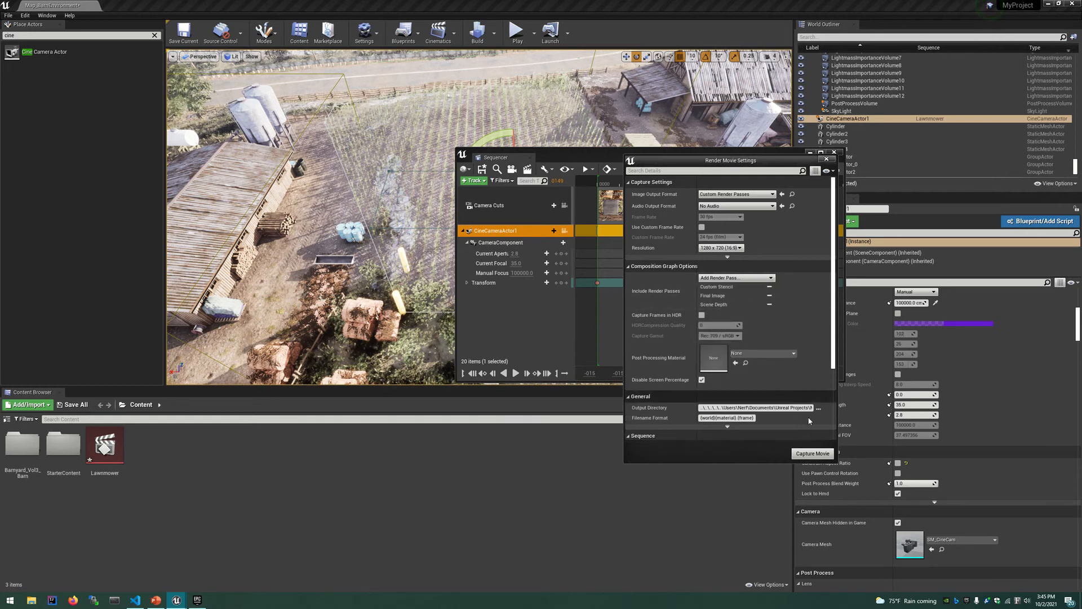
{"action": "left_click_drag", "start_coordinate": [680, 163], "coordinate": [828, 139]}
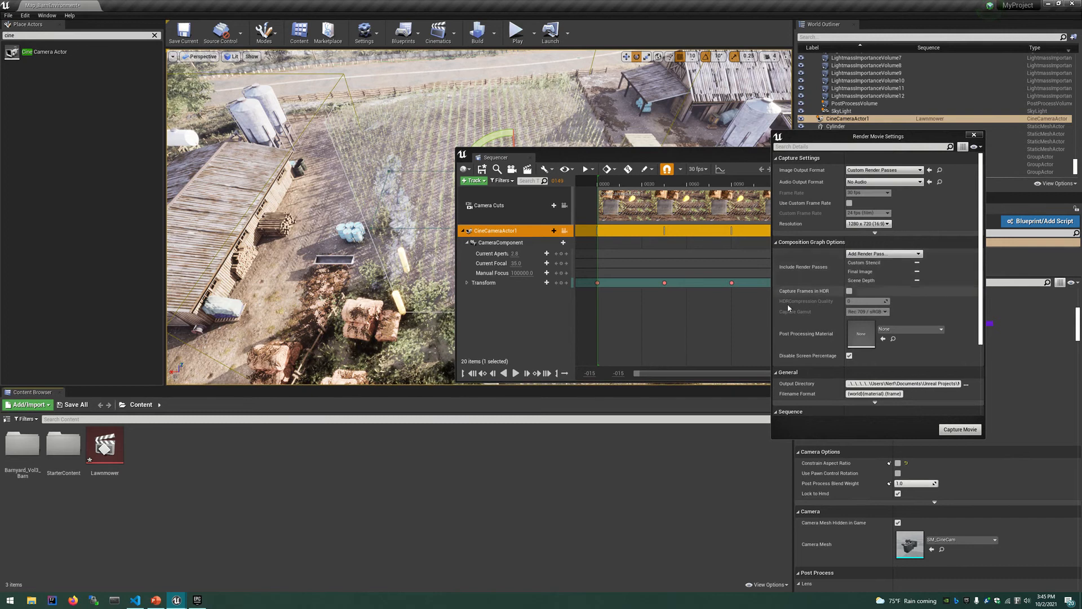
Check the content display options, and open the CustomStencil material from the BufferVisualization folder of Engine Content.
{"action": "left_click", "coordinate": [768, 583]}
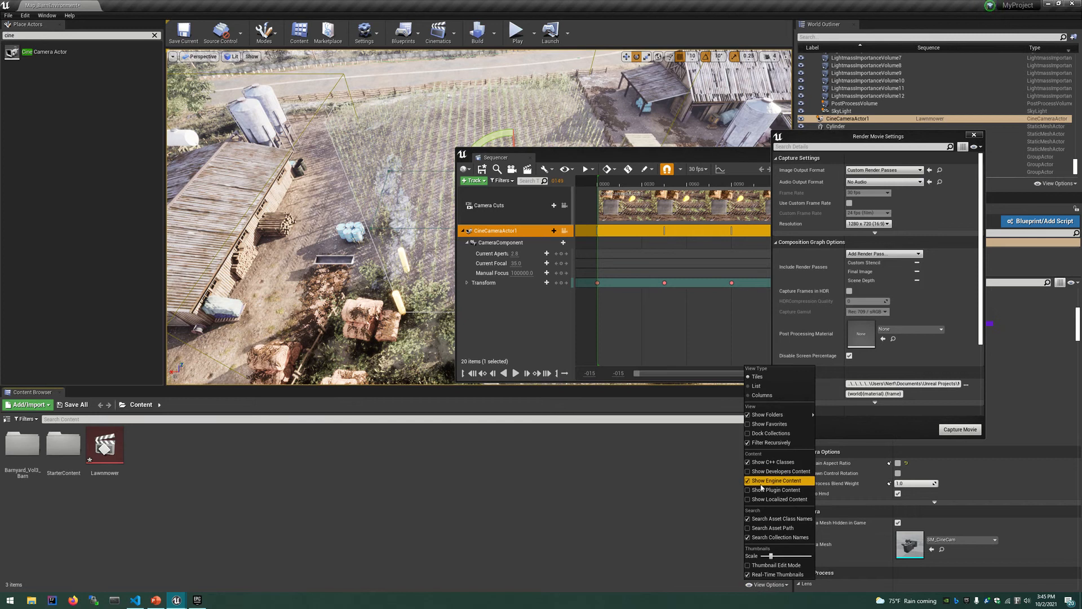
{"action": "left_click", "coordinate": [396, 503]}
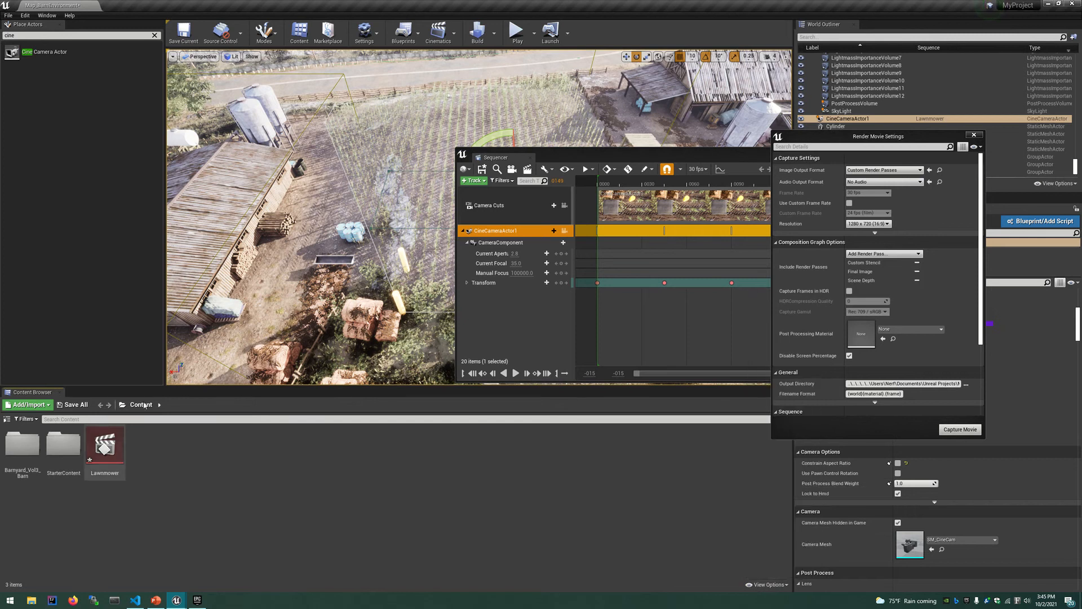
{"action": "left_click", "coordinate": [122, 404]}
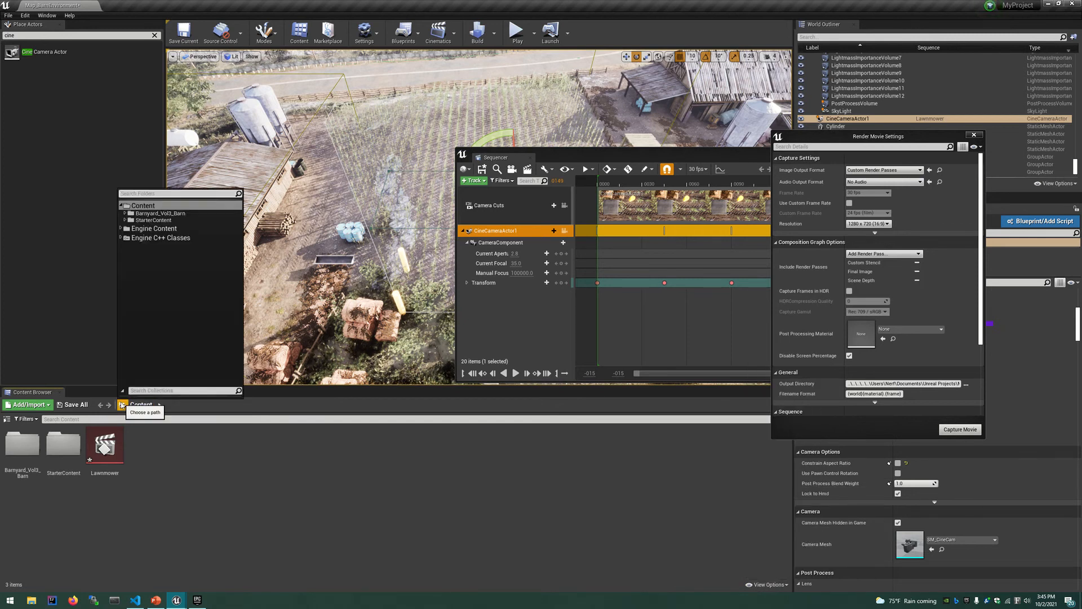
{"action": "left_click", "coordinate": [151, 229]}
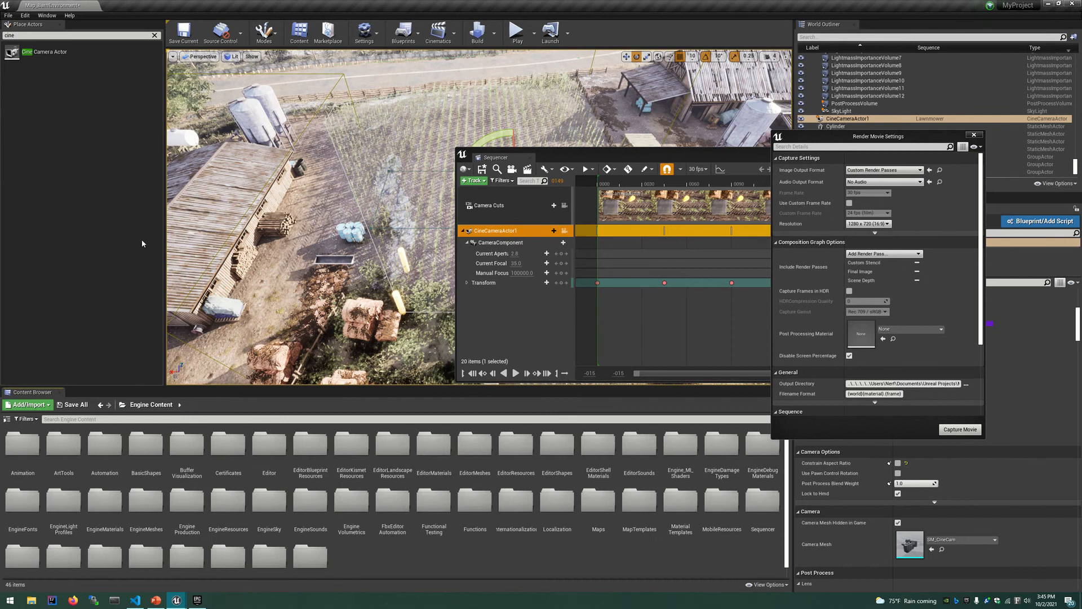
{"action": "double_click", "coordinate": [186, 446]}
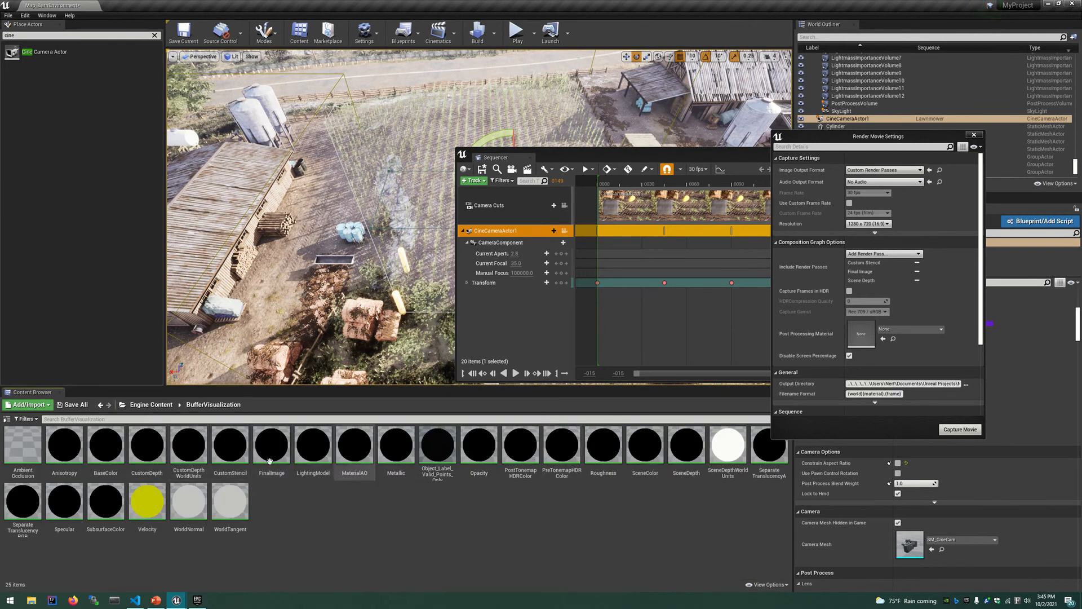
{"action": "left_click", "coordinate": [230, 458]}
{"action": "double_click", "coordinate": [230, 458]}
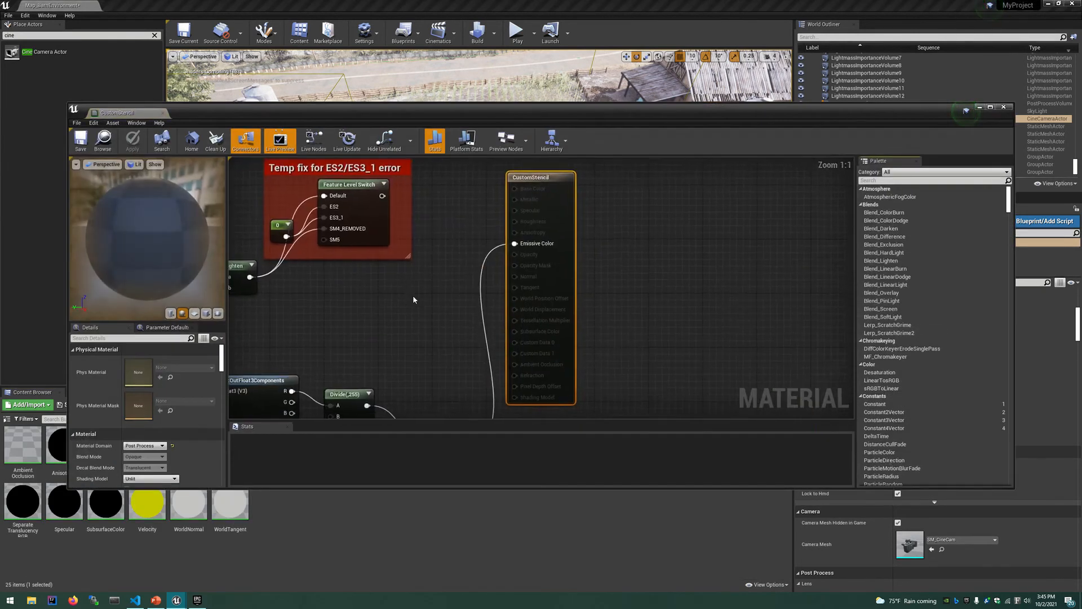
Connect the output of the node feeding the Feature Level Switch to CustomStencil's Emissive Color, then save and close the material.
{"action": "mouse_move", "coordinate": [303, 283]}
{"action": "left_mouse_down"}
{"action": "mouse_move", "coordinate": [494, 270]}
{"action": "mouse_move", "coordinate": [477, 262]}
{"action": "mouse_move", "coordinate": [389, 293]}
{"action": "mouse_move", "coordinate": [304, 283]}
{"action": "left_mouse_up"}
{"action": "left_click", "coordinate": [475, 263]}
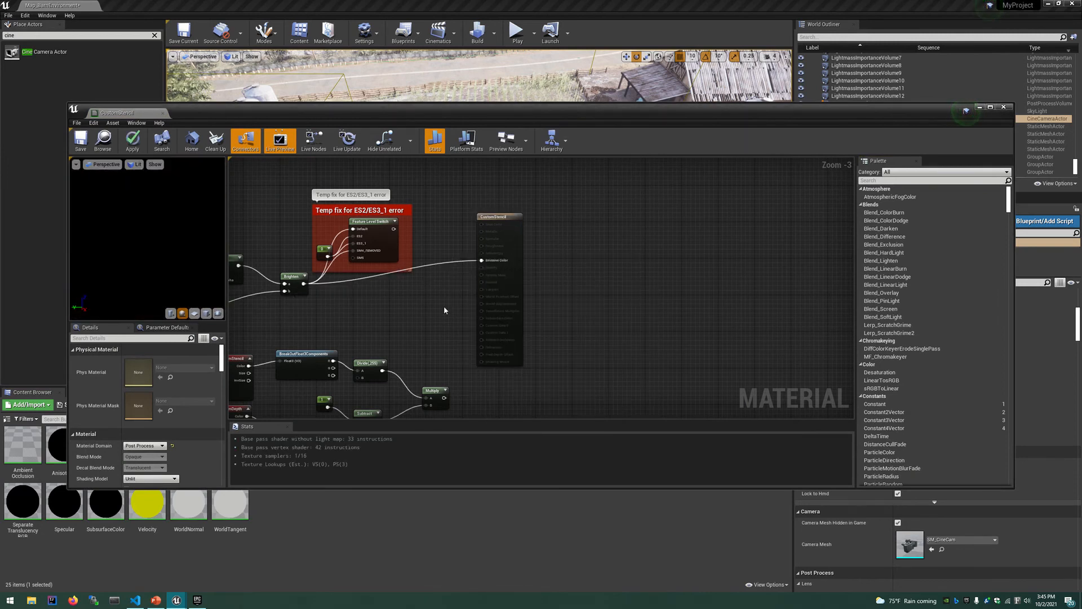
{"action": "key", "text": "ctrl+s"}
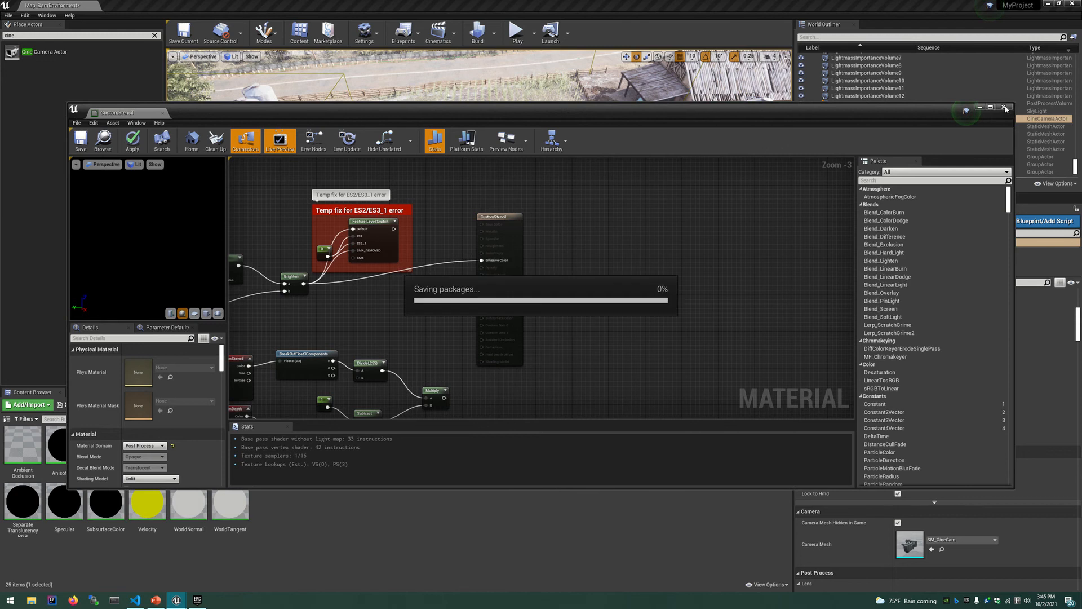
{"action": "left_click", "coordinate": [1004, 107]}
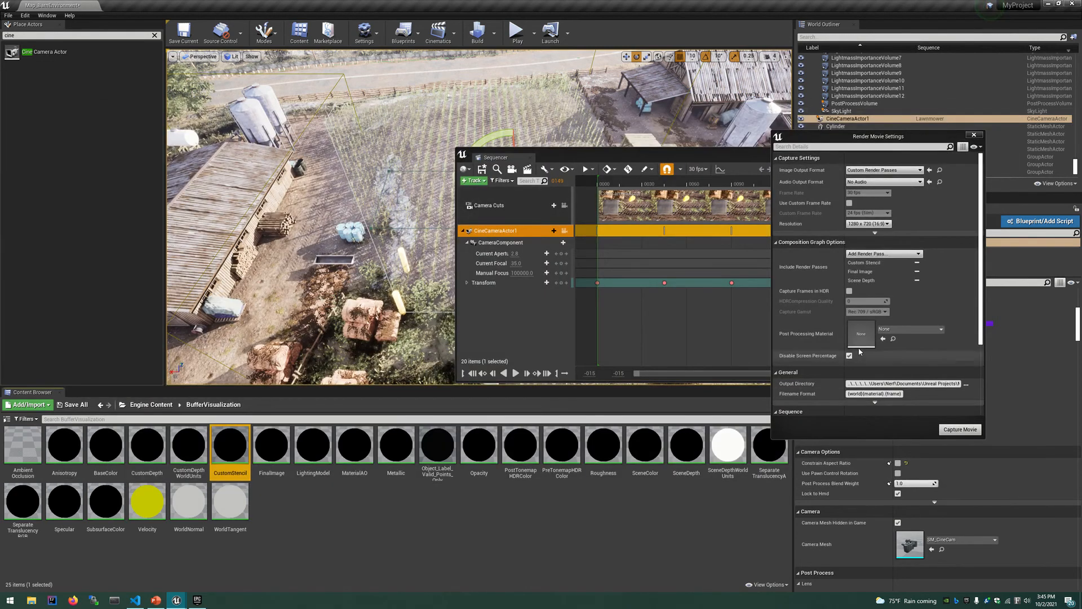
Set the movie capture resolution to 1920 x 1080 (16:9) and expand the advanced capture settings.
{"action": "scroll", "coordinate": [837, 327], "scroll_direction": "down", "scroll_amount": 3}
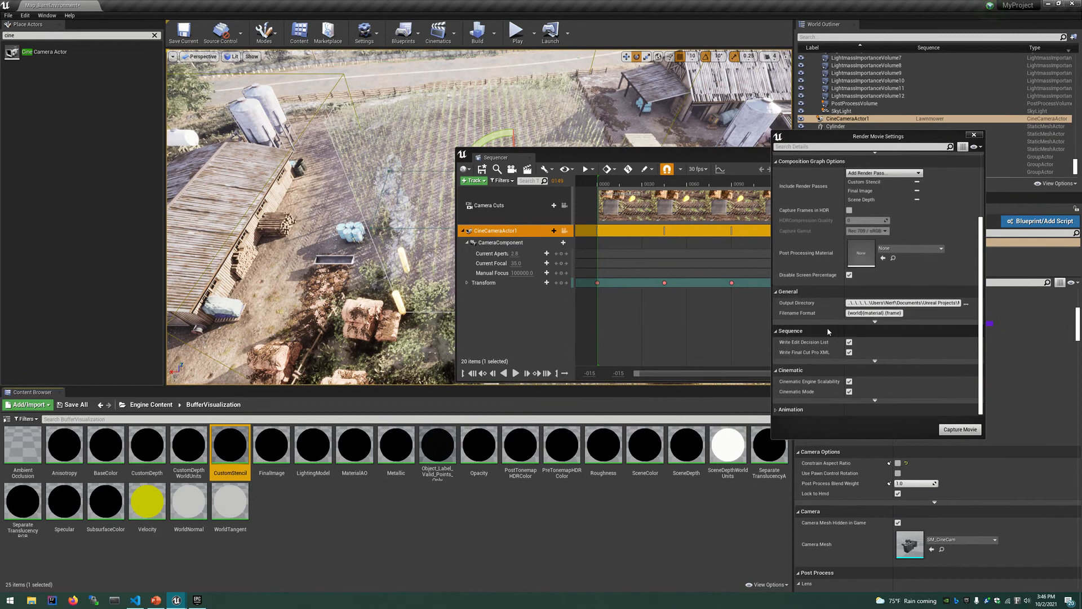
{"action": "scroll", "coordinate": [859, 266], "scroll_direction": "up", "scroll_amount": 3}
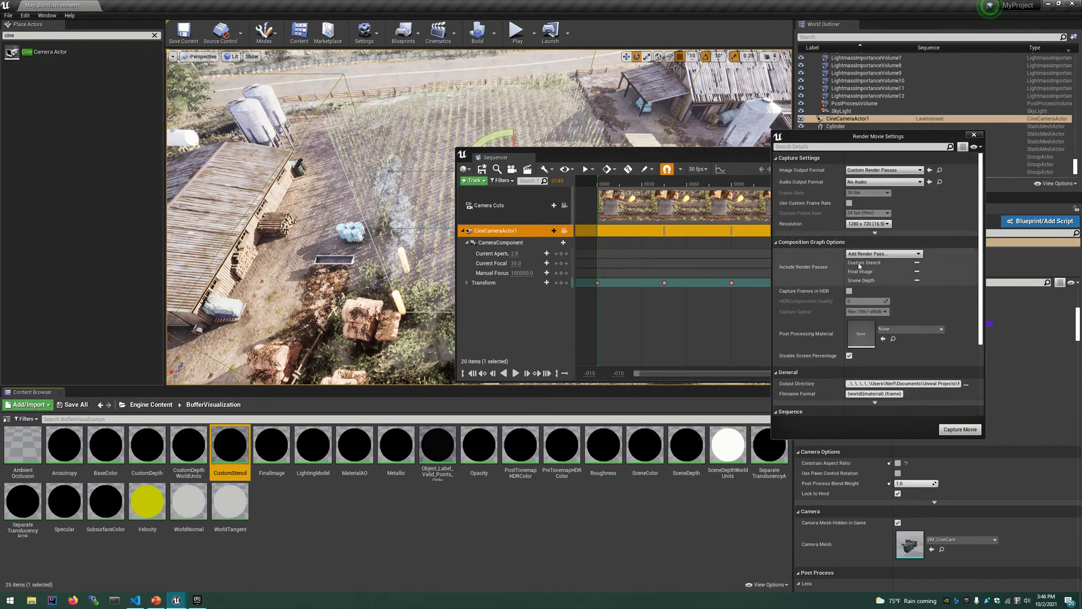
{"action": "left_click", "coordinate": [868, 224]}
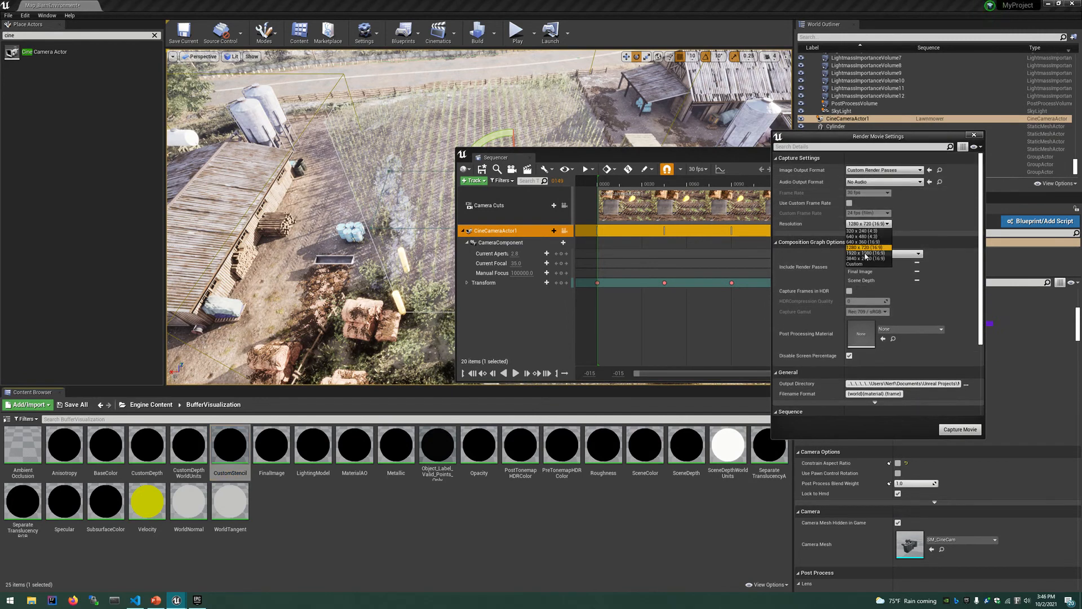
{"action": "left_click", "coordinate": [866, 253]}
{"action": "left_click", "coordinate": [874, 232]}
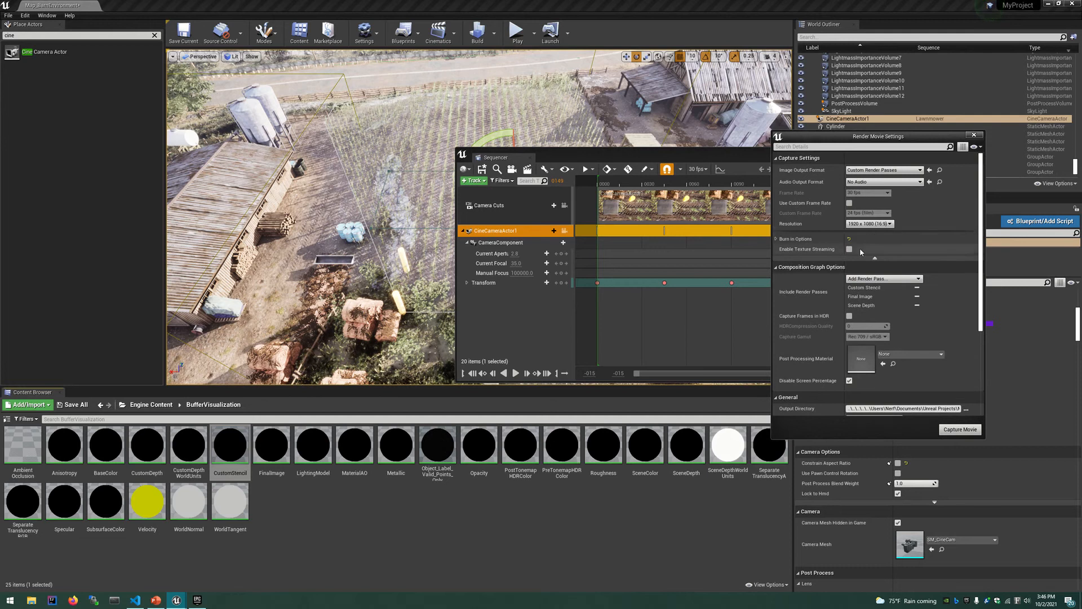
Expand the advanced General render settings and enable Overwrite Existing.
{"action": "scroll", "coordinate": [854, 309], "scroll_direction": "down", "scroll_amount": 3}
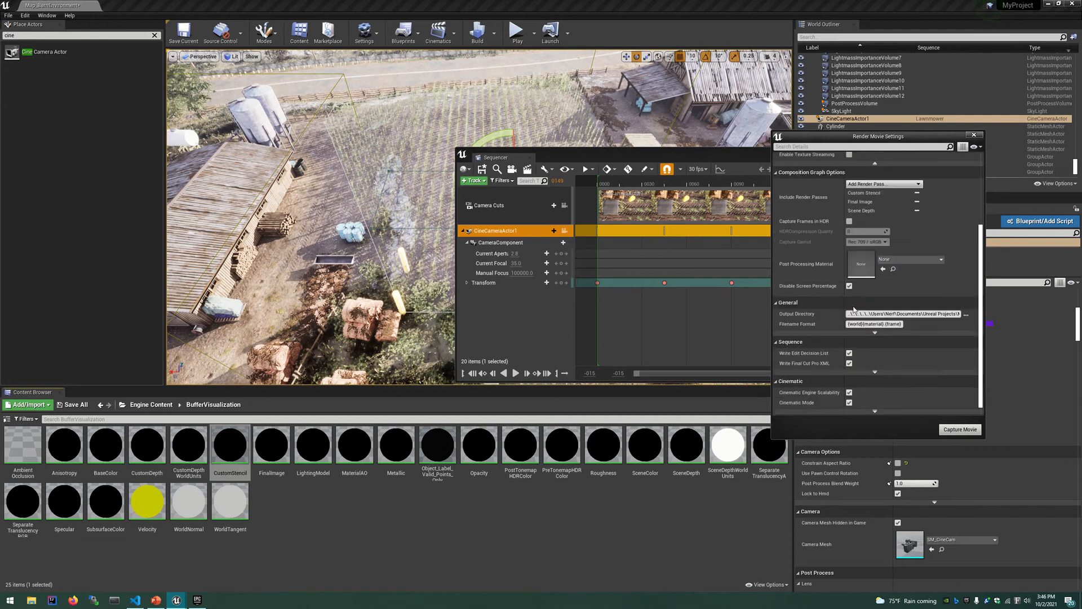
{"action": "scroll", "coordinate": [854, 309], "scroll_direction": "down", "scroll_amount": 1}
{"action": "left_click", "coordinate": [875, 323]}
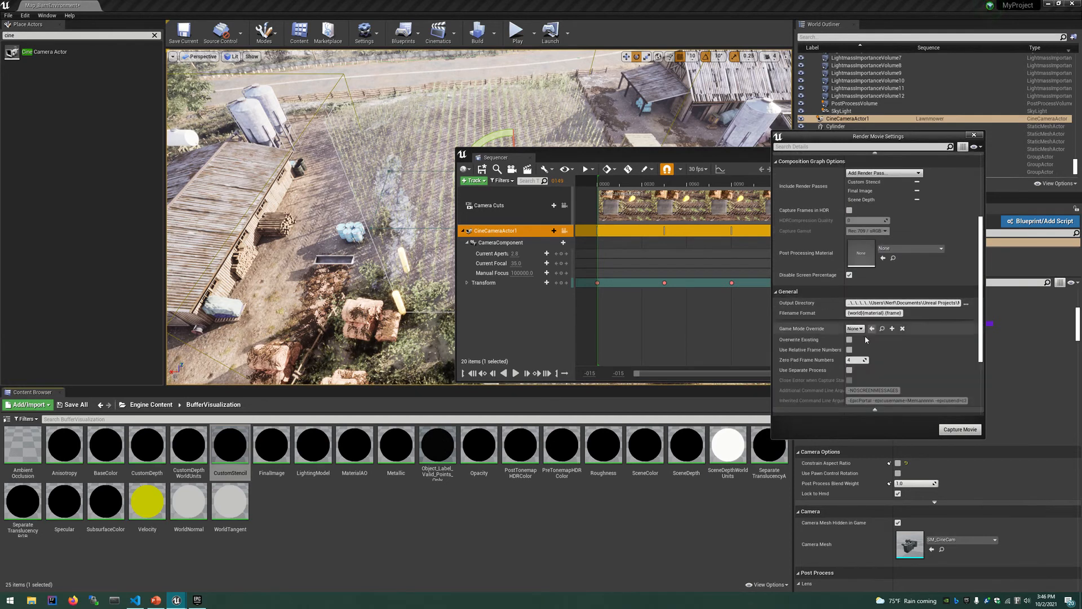
{"action": "scroll", "coordinate": [923, 327], "scroll_direction": "down", "scroll_amount": 3}
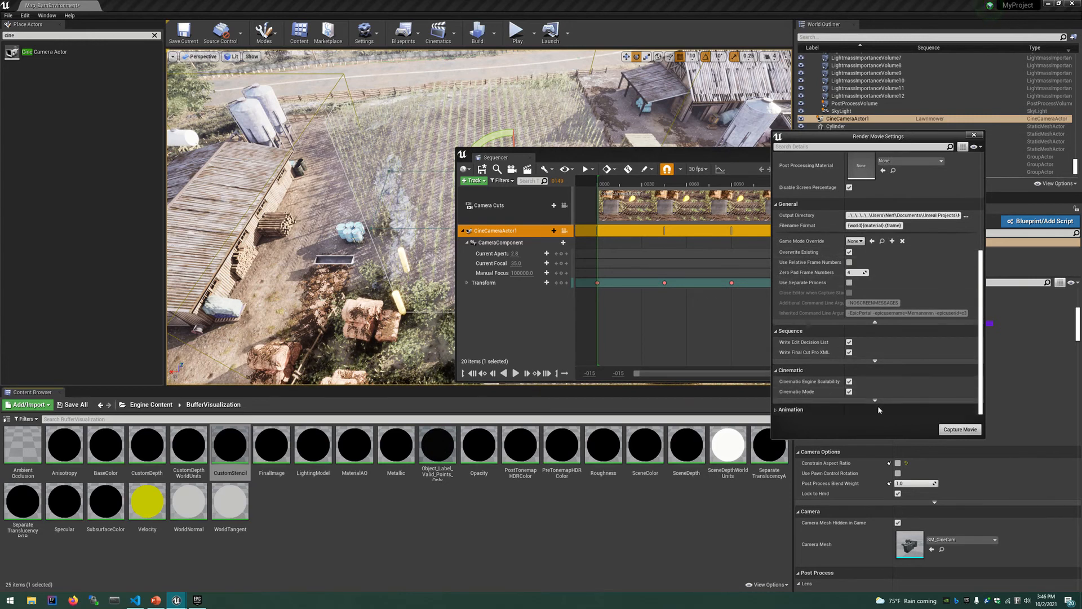
Set the Warm Up Frame Count to 3 in the Animation settings of the movie render.
{"action": "left_click", "coordinate": [789, 410]}
{"action": "scroll", "coordinate": [845, 383], "scroll_direction": "down", "scroll_amount": 3}
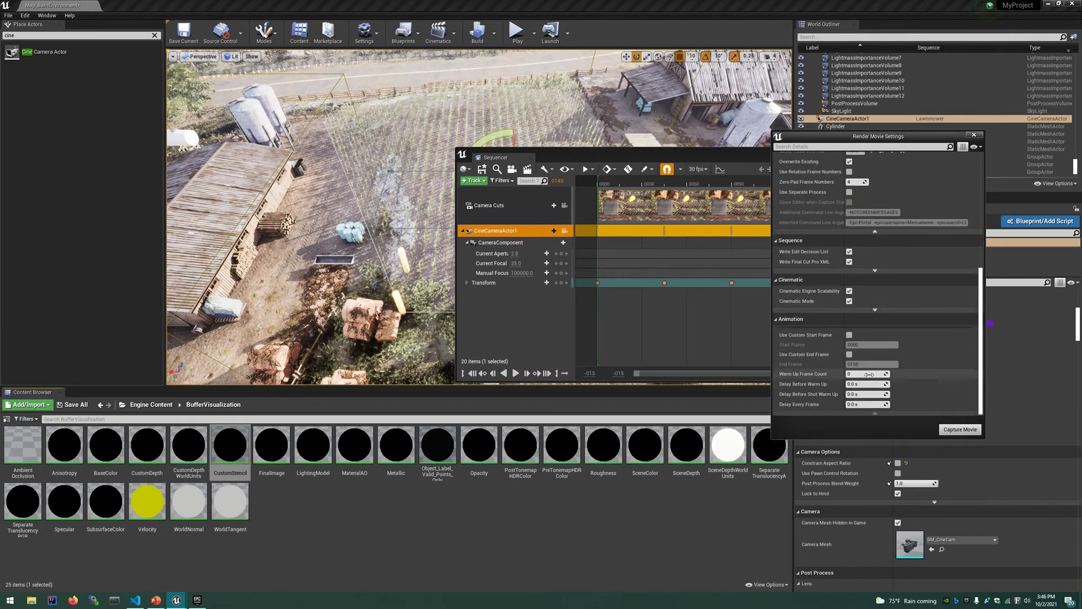
{"action": "left_click", "coordinate": [857, 376]}
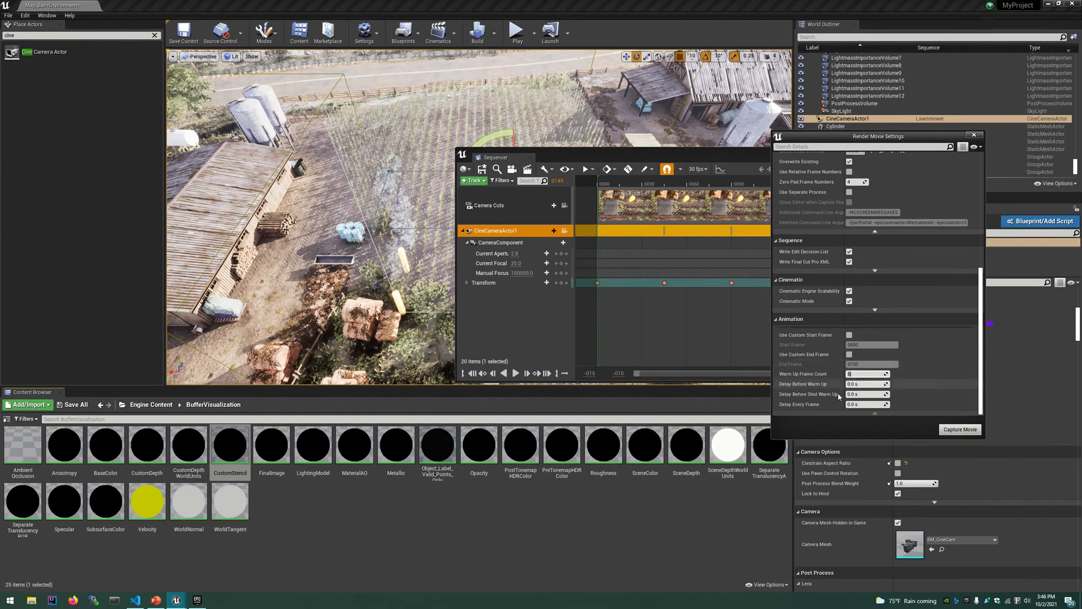
{"action": "type", "text": "3"}
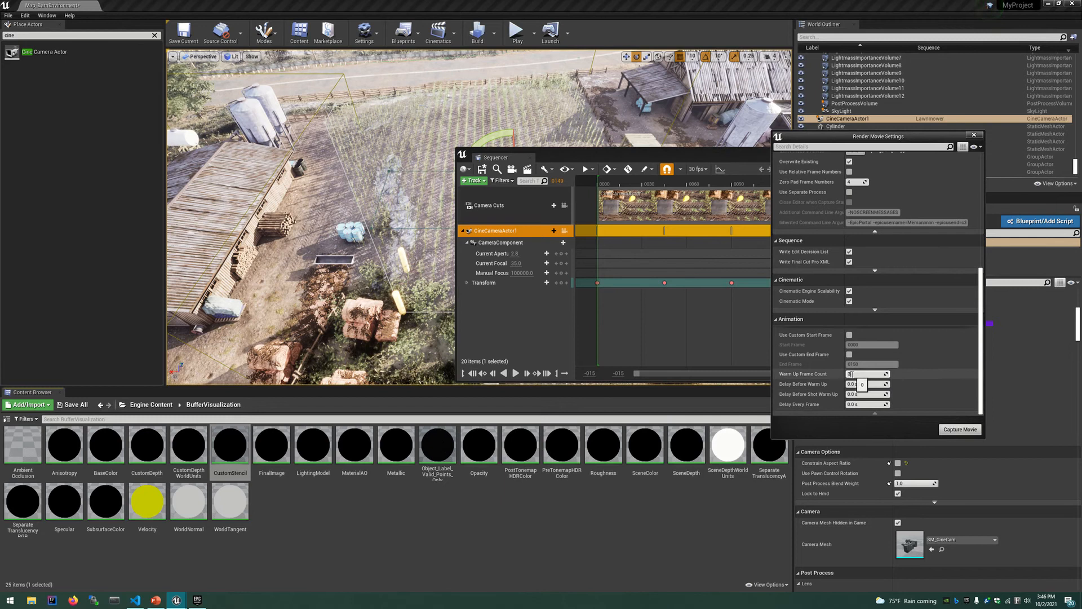
Capture the movie, saving the Lawnmower sequence and Map_BarnEnvironment level when asked, and open the capture folder.
{"action": "left_click", "coordinate": [960, 430]}
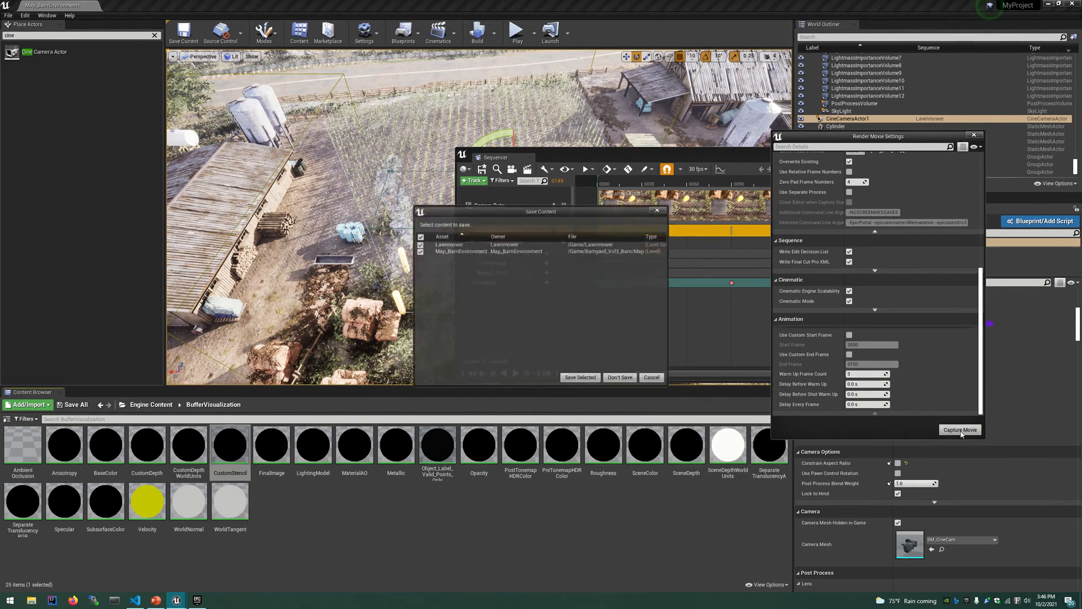
{"action": "left_click", "coordinate": [580, 376]}
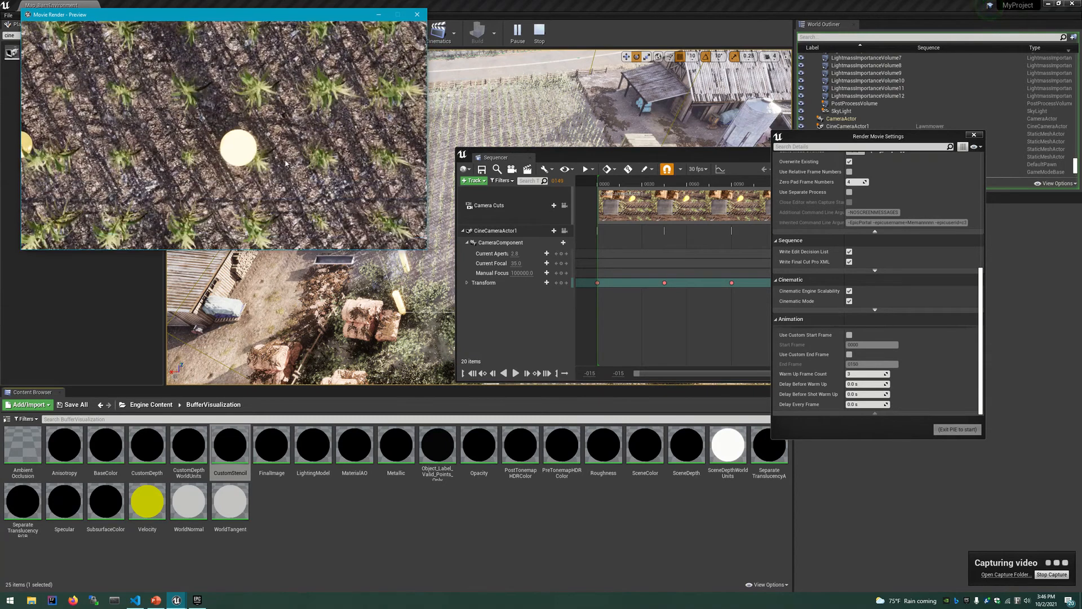
{"action": "left_click", "coordinate": [1029, 578]}
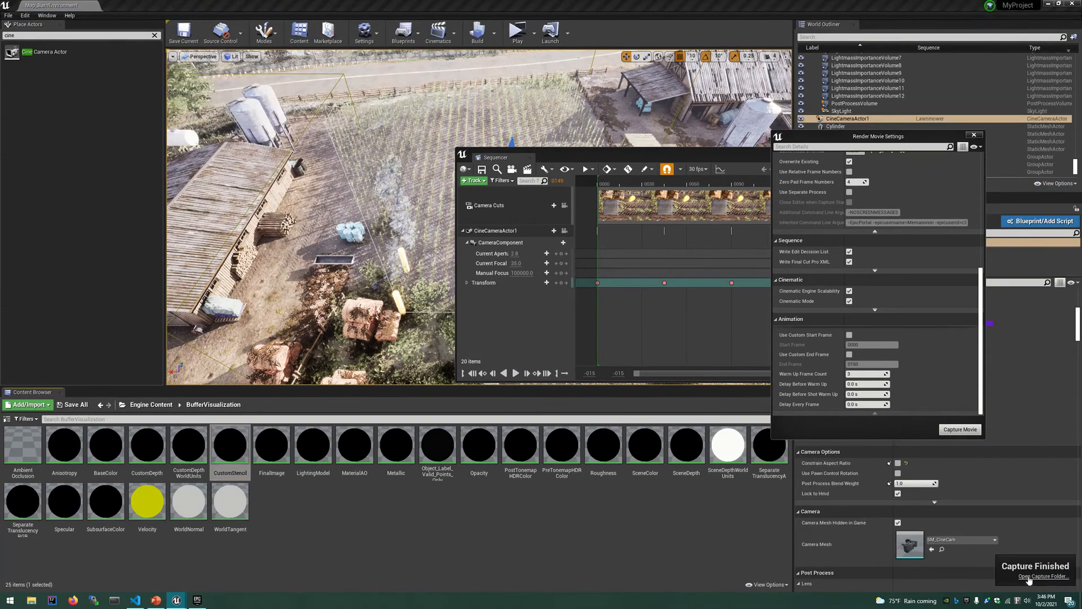
View the rendered FinalImage frames enlarged, starting from frame 0000 and advancing through the sequence, and close the viewer.
{"action": "scroll", "coordinate": [375, 213], "scroll_direction": "down", "scroll_amount": 10}
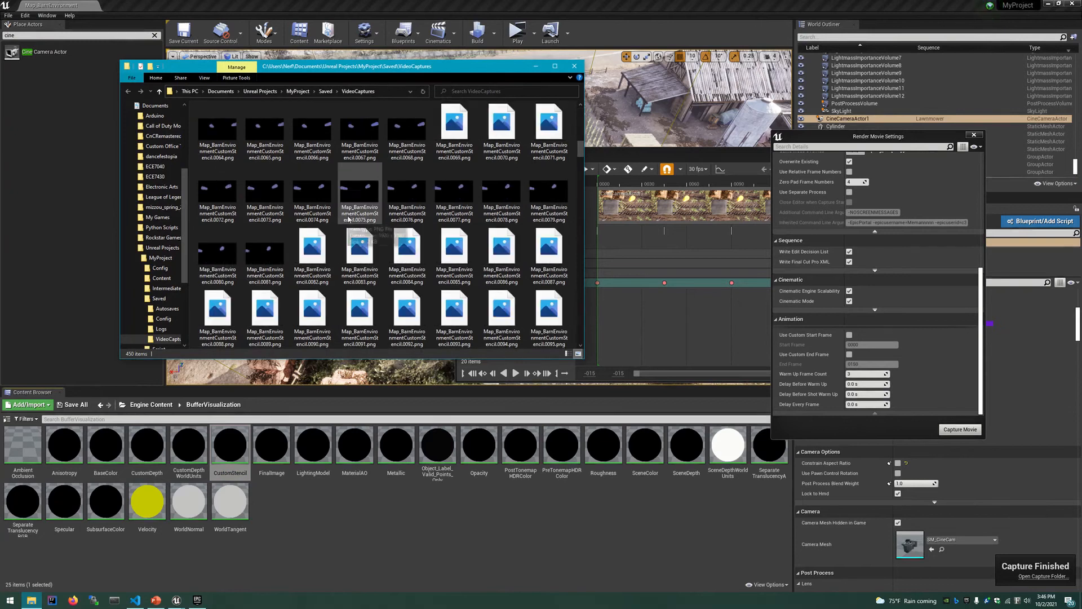
{"action": "scroll", "coordinate": [338, 221], "scroll_direction": "up", "scroll_amount": 1}
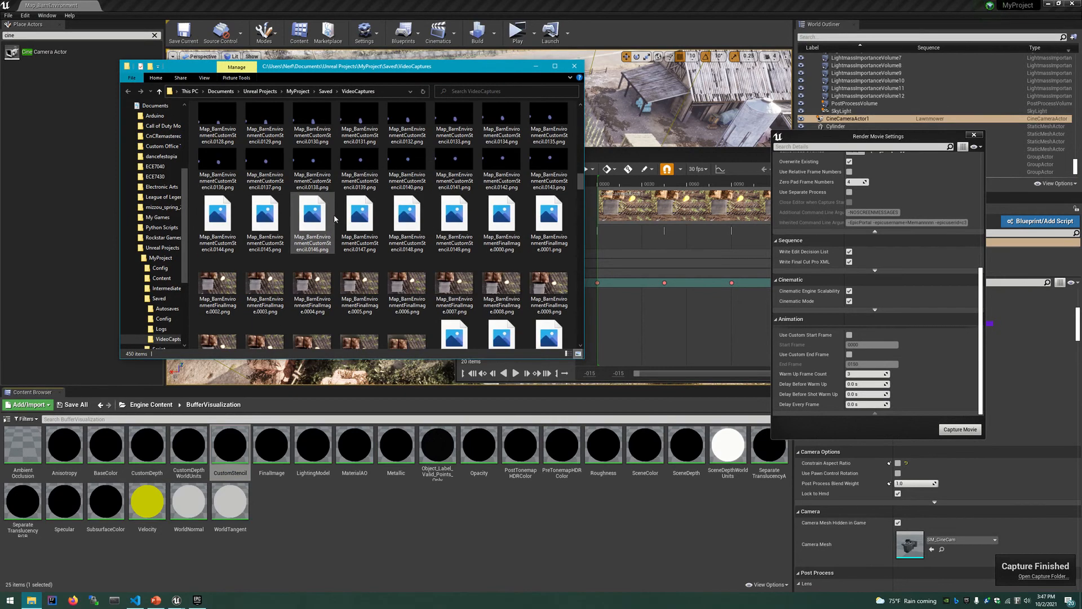
{"action": "left_click", "coordinate": [488, 226]}
{"action": "double_click", "coordinate": [489, 226]}
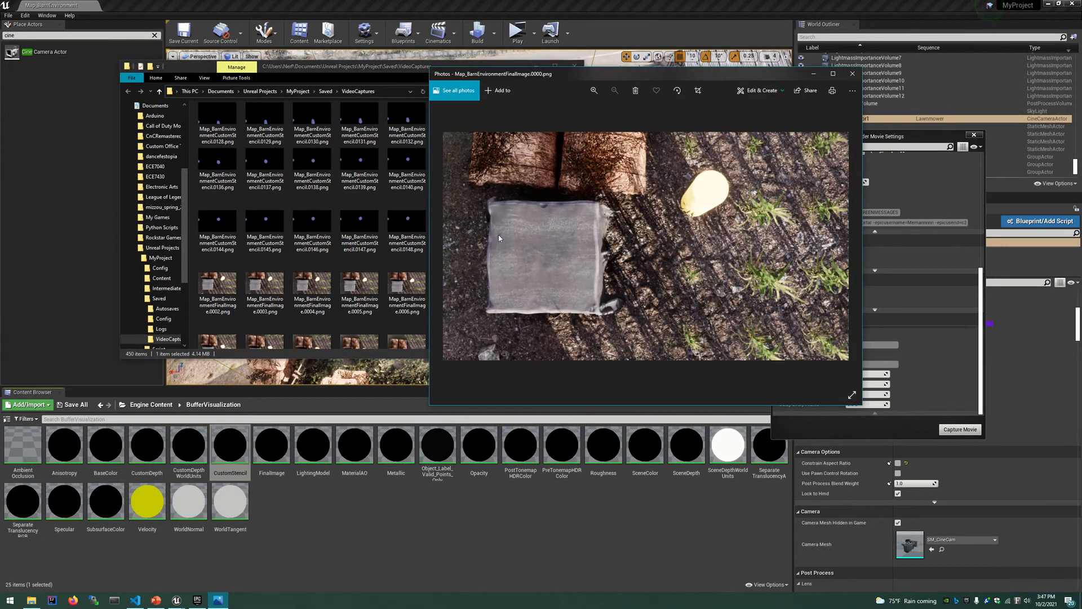
{"action": "left_click", "coordinate": [832, 73]}
{"action": "key", "text": "Right"}
{"action": "key", "text": "Right"}
{"action": "key", "text": "Right"}
{"action": "key", "text": "Right"}
{"action": "key", "text": "Right"}
{"action": "key", "text": "Right"}
{"action": "key", "text": "Right"}
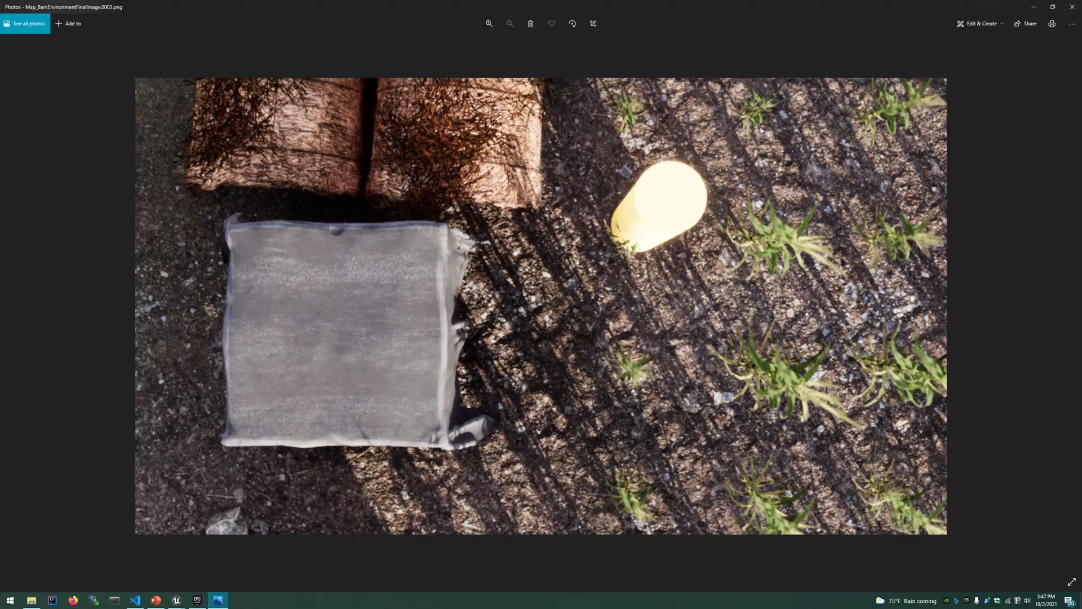
{"action": "key", "text": "Right"}
{"action": "key", "text": "Right"}
{"action": "key", "text": "Right"}
{"action": "key", "text": "Right"}
{"action": "key", "text": "Right"}
{"action": "key", "text": "Right"}
{"action": "key", "text": "Right"}
{"action": "key", "text": "Right"}
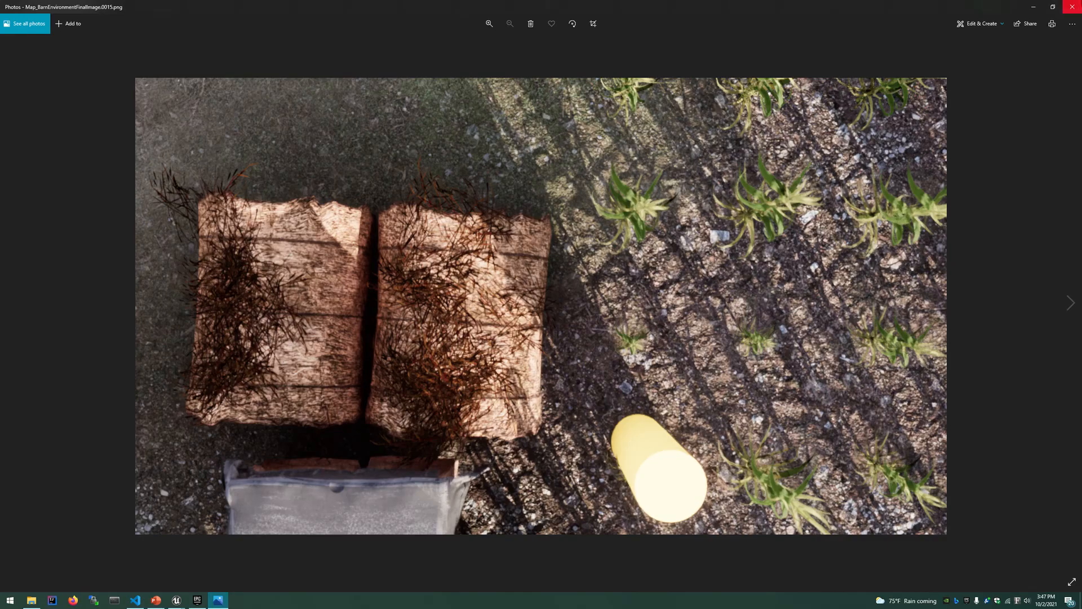
{"action": "left_click", "coordinate": [1072, 7]}
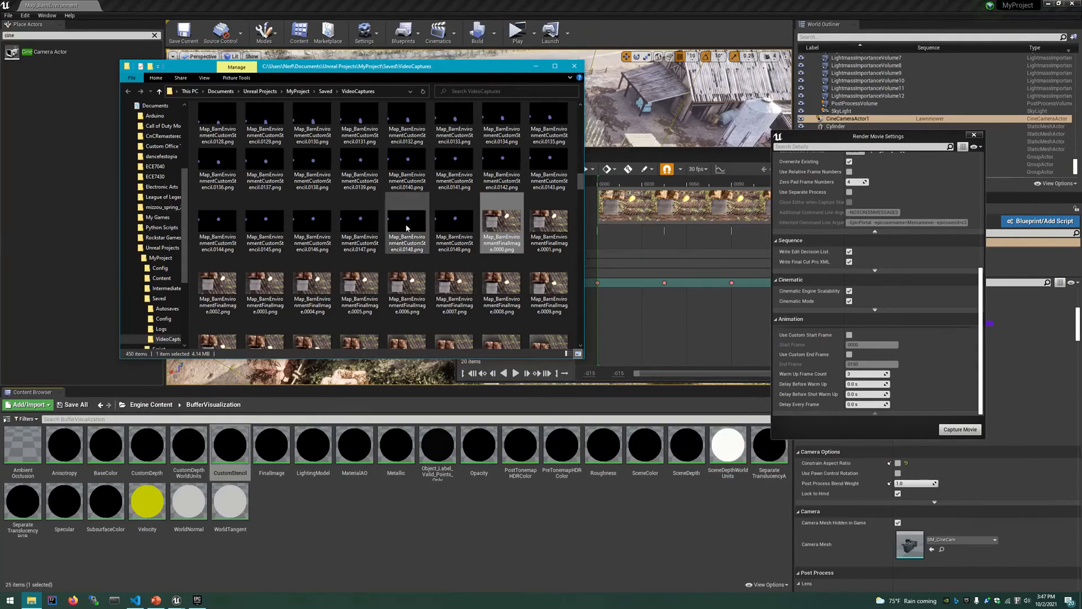
Inspect the CustomStencil frame 0000 from the VideoCaptures folder to check the object's stencil label, and close it.
{"action": "mouse_move", "coordinate": [333, 4]}
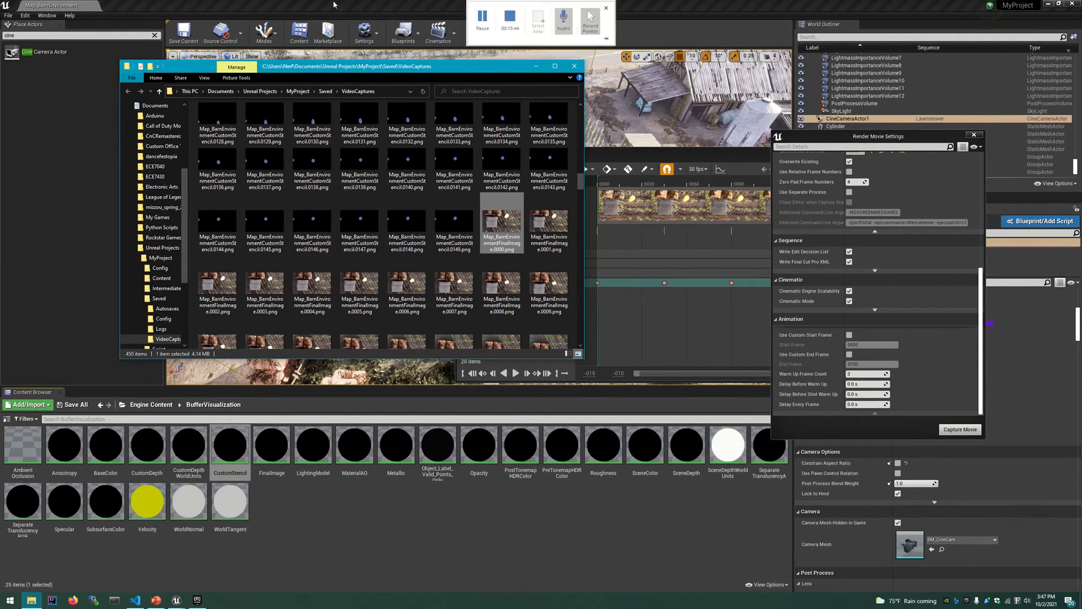
{"action": "scroll", "coordinate": [373, 276], "scroll_direction": "down", "scroll_amount": 2}
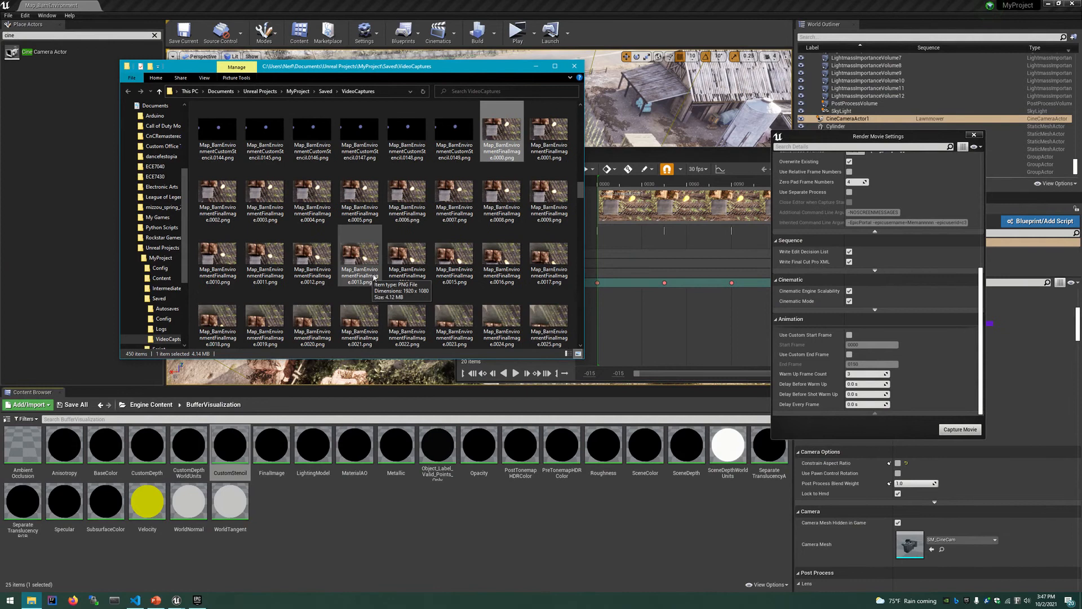
{"action": "scroll", "coordinate": [374, 276], "scroll_direction": "up", "scroll_amount": 20}
{"action": "double_click", "coordinate": [222, 116]}
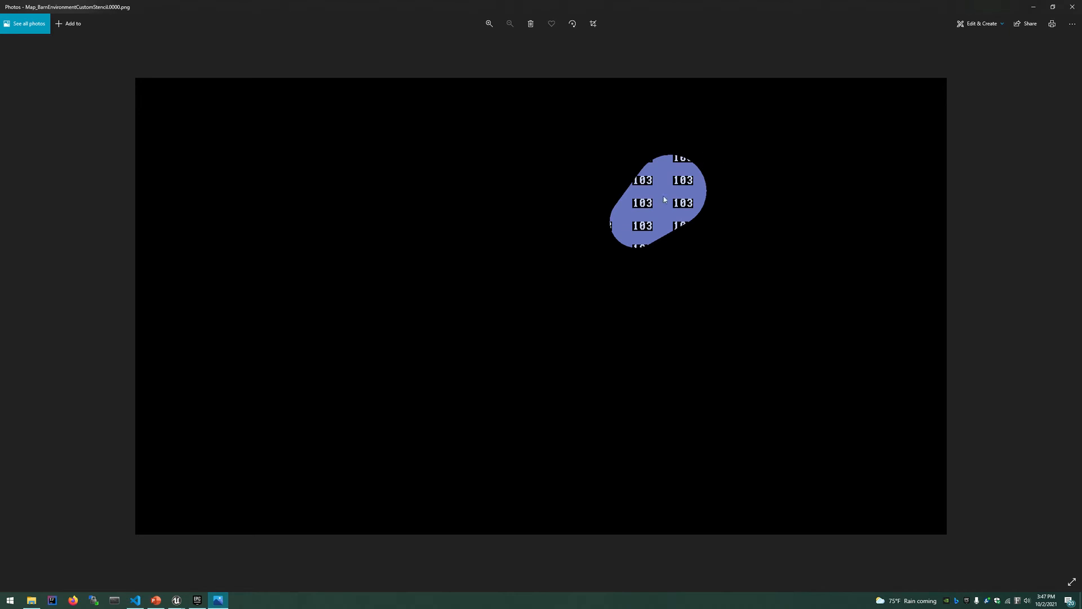
{"action": "left_click", "coordinate": [1063, 4]}
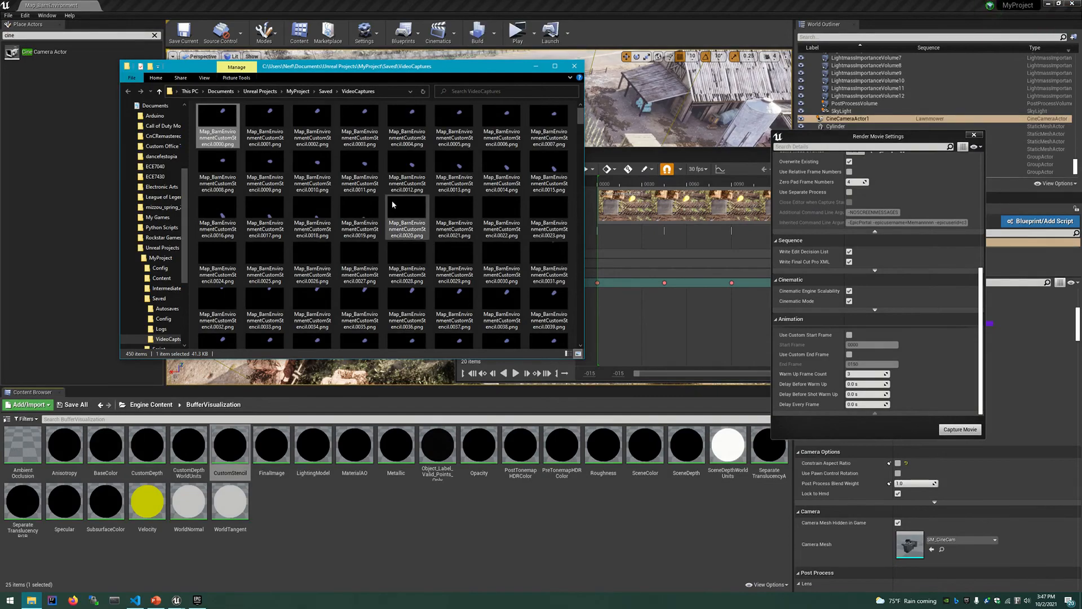
Find the SceneDepth images in the VideoCaptures folder, open frame 0054 and advance through the frames to examine the depth pass.
{"action": "scroll", "coordinate": [455, 265], "scroll_direction": "down", "scroll_amount": 5}
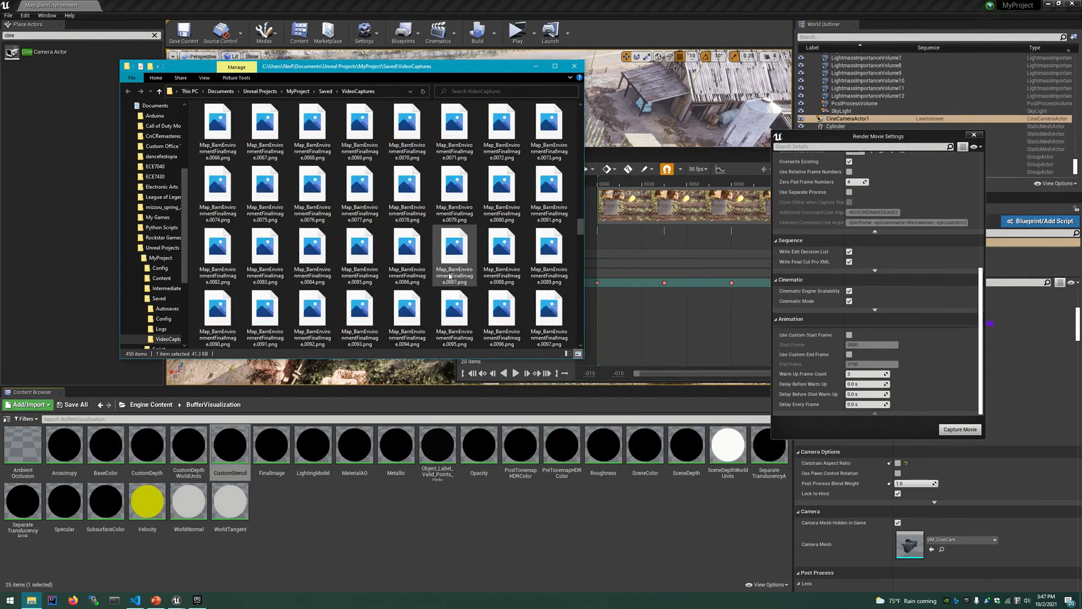
{"action": "scroll", "coordinate": [449, 276], "scroll_direction": "down", "scroll_amount": 5}
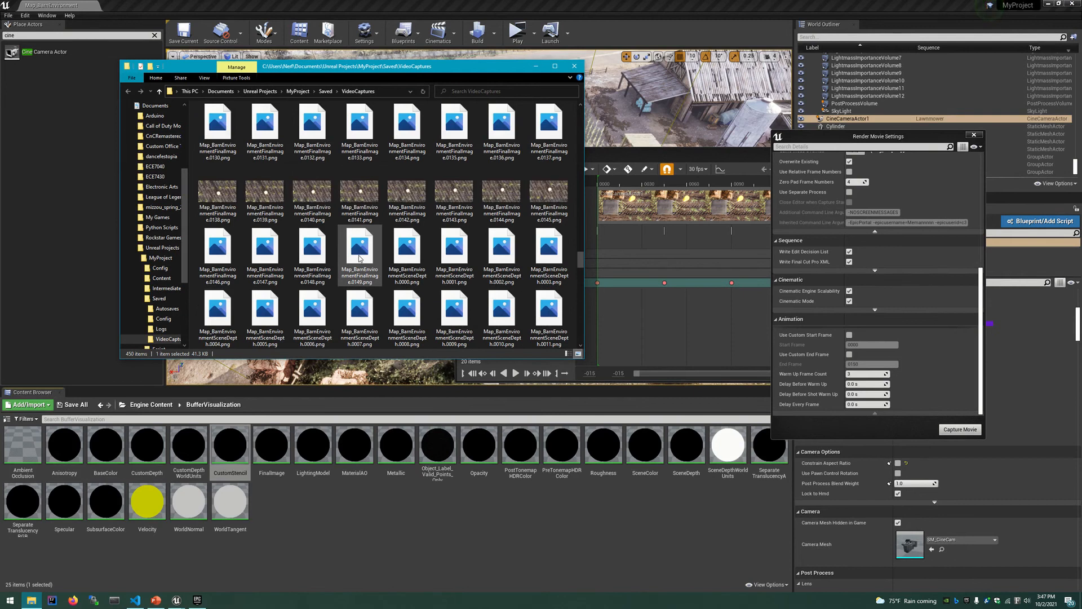
{"action": "scroll", "coordinate": [359, 258], "scroll_direction": "down", "scroll_amount": 5}
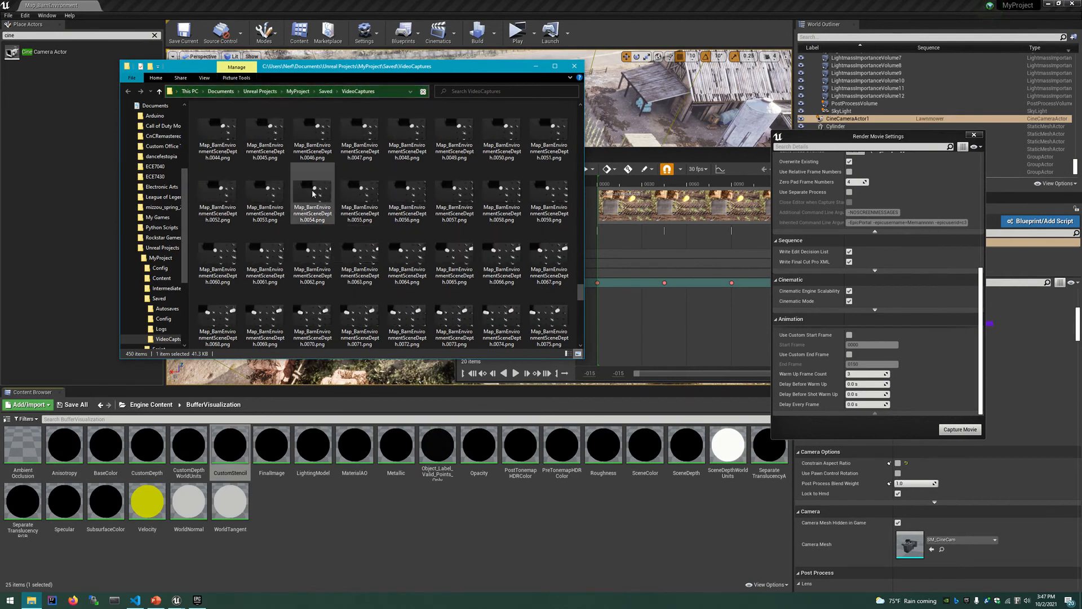
{"action": "double_click", "coordinate": [314, 193]}
{"action": "key", "text": "Right"}
{"action": "key", "text": "Right"}
{"action": "key", "text": "Right"}
{"action": "key", "text": "Right"}
{"action": "key", "text": "Right"}
{"action": "key", "text": "Right"}
{"action": "key", "text": "Right"}
{"action": "key", "text": "Right"}
{"action": "key", "text": "Right"}
{"action": "key", "text": "Right"}
{"action": "key", "text": "Right"}
{"action": "key", "text": "Right"}
{"action": "key", "text": "Right"}
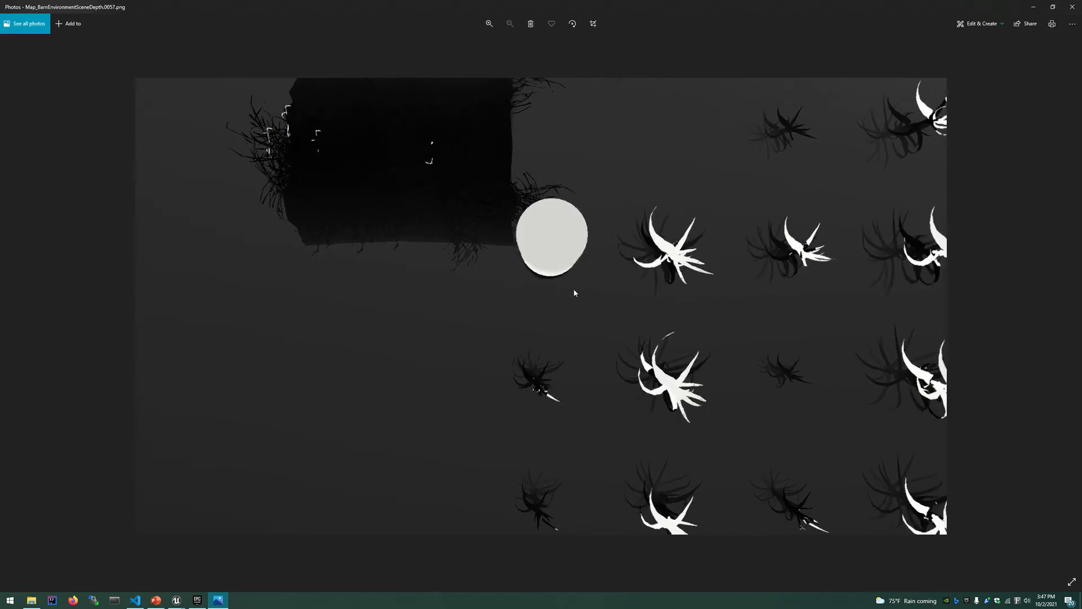
{"action": "key", "text": "Right"}
{"action": "key", "text": "Right"}
{"action": "key", "text": "Right"}
{"action": "key", "text": "Right"}
{"action": "key", "text": "Right"}
{"action": "key", "text": "Right"}
{"action": "key", "text": "Right"}
{"action": "key", "text": "Right"}
{"action": "key", "text": "Right"}
{"action": "key", "text": "Right"}
{"action": "key", "text": "Right"}
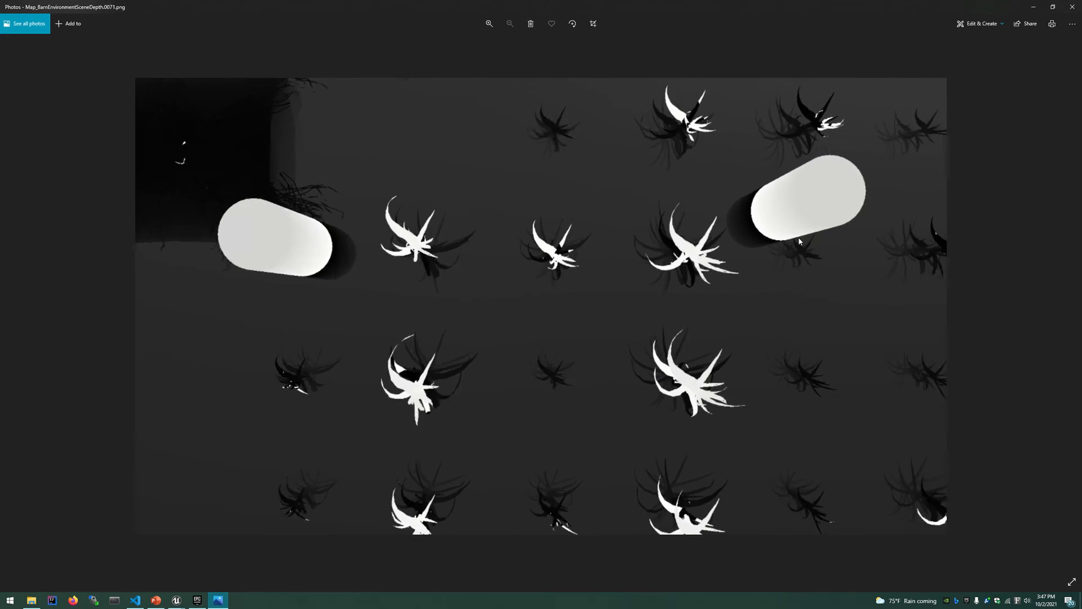
{"action": "key", "text": "Right"}
{"action": "key", "text": "Right"}
{"action": "key", "text": "Right"}
{"action": "key", "text": "Right"}
{"action": "key", "text": "Right"}
{"action": "key", "text": "Right"}
{"action": "key", "text": "Right"}
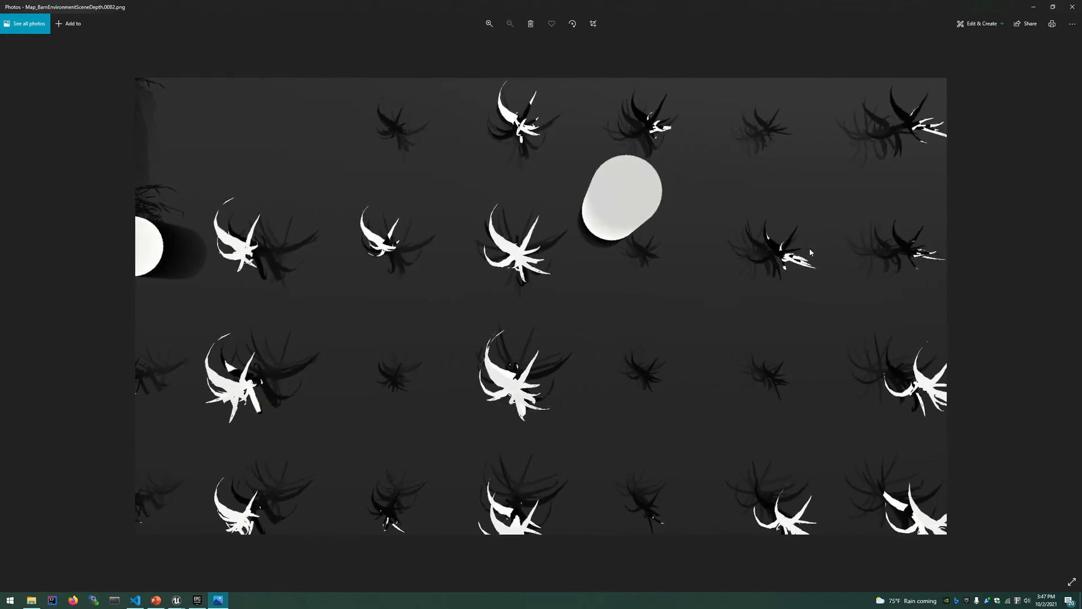
{"action": "key", "text": "Right"}
{"action": "key", "text": "Right"}
{"action": "key", "text": "Right"}
{"action": "key", "text": "Right"}
{"action": "key", "text": "Right"}
{"action": "key", "text": "Right"}
{"action": "key", "text": "Right"}
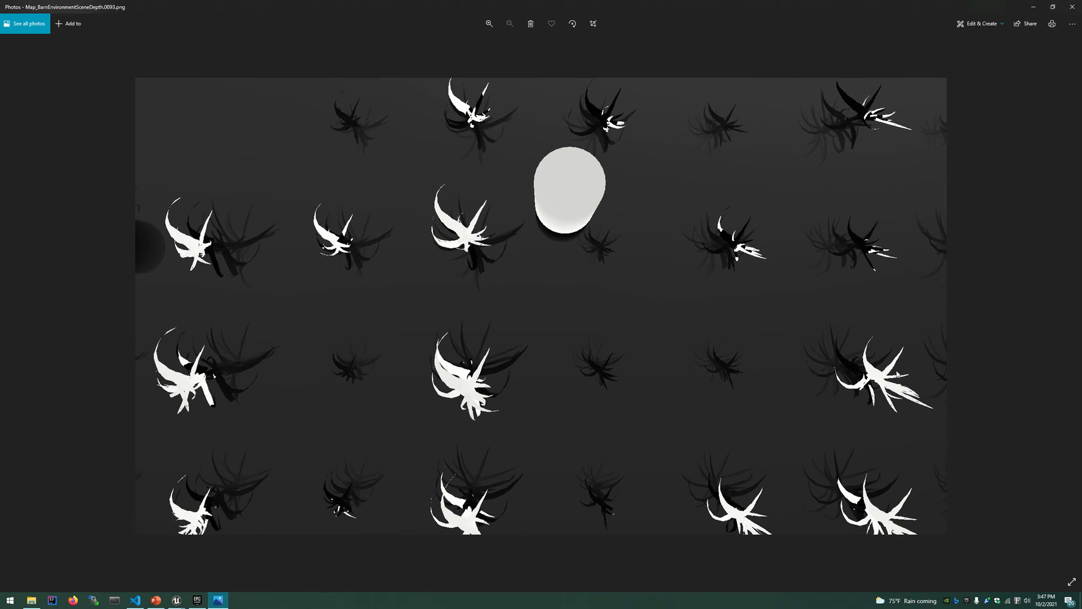
{"action": "key", "text": "Right"}
{"action": "key", "text": "Right"}
{"action": "key", "text": "Right"}
{"action": "key", "text": "Right"}
{"action": "key", "text": "Right"}
{"action": "key", "text": "Right"}
{"action": "key", "text": "Right"}
{"action": "key", "text": "Right"}
{"action": "key", "text": "Right"}
{"action": "key", "text": "Right"}
{"action": "key", "text": "Right"}
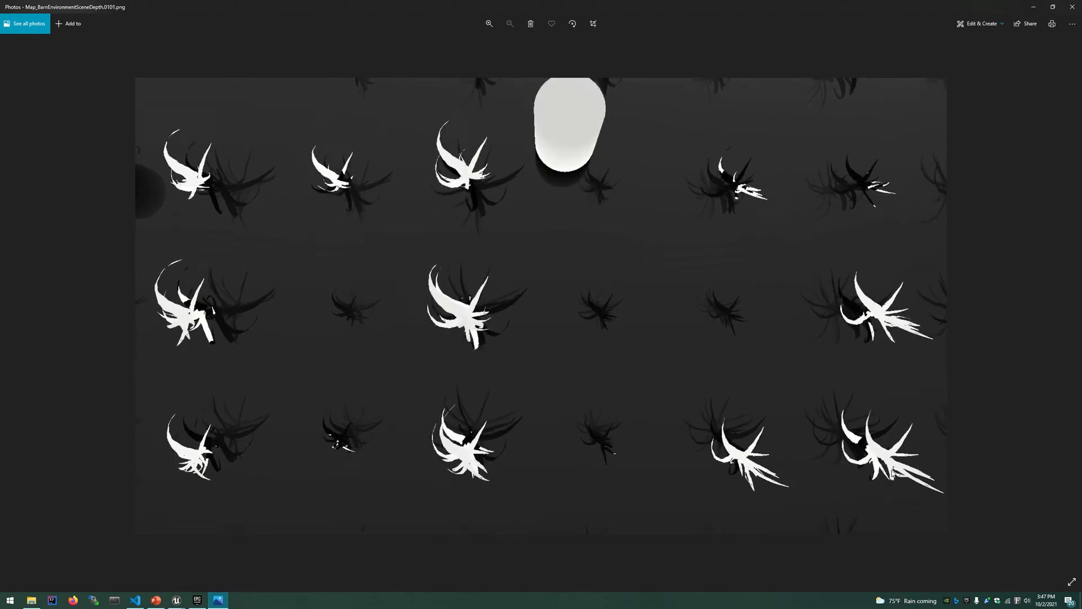
{"action": "key", "text": "Right"}
{"action": "key", "text": "Right"}
{"action": "key", "text": "Right"}
{"action": "key", "text": "Right"}
Go back through the SceneDepth frames to 0095 and forward again to compare the depth shading of the cylinder.
{"action": "key", "text": "Left"}
{"action": "key", "text": "Left"}
{"action": "key", "text": "Left"}
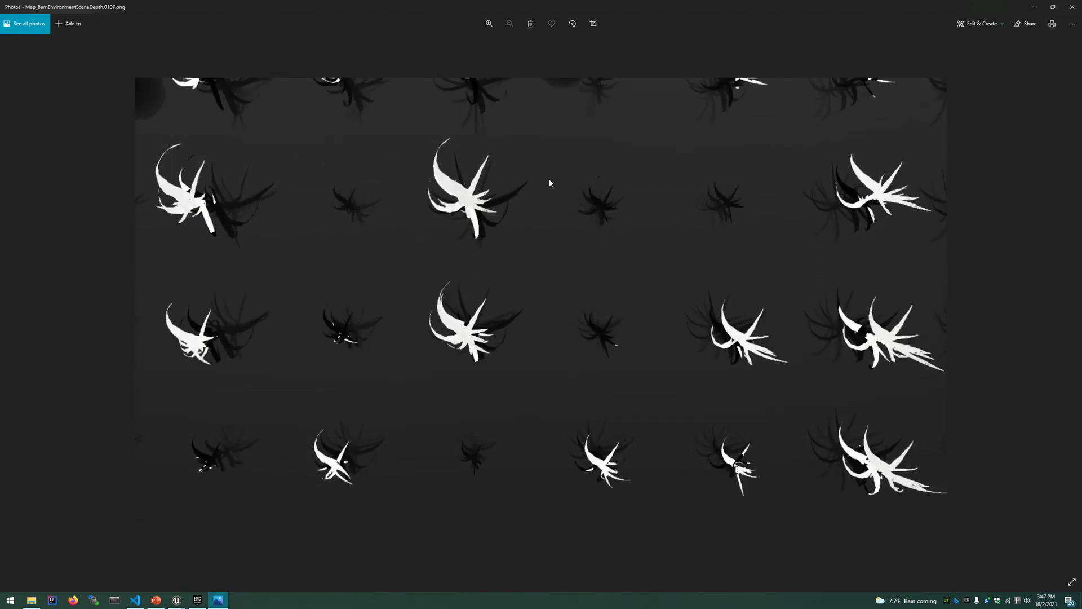
{"action": "key", "text": "Left"}
{"action": "key", "text": "Left"}
{"action": "key", "text": "Left"}
{"action": "key", "text": "Left"}
{"action": "key", "text": "Left"}
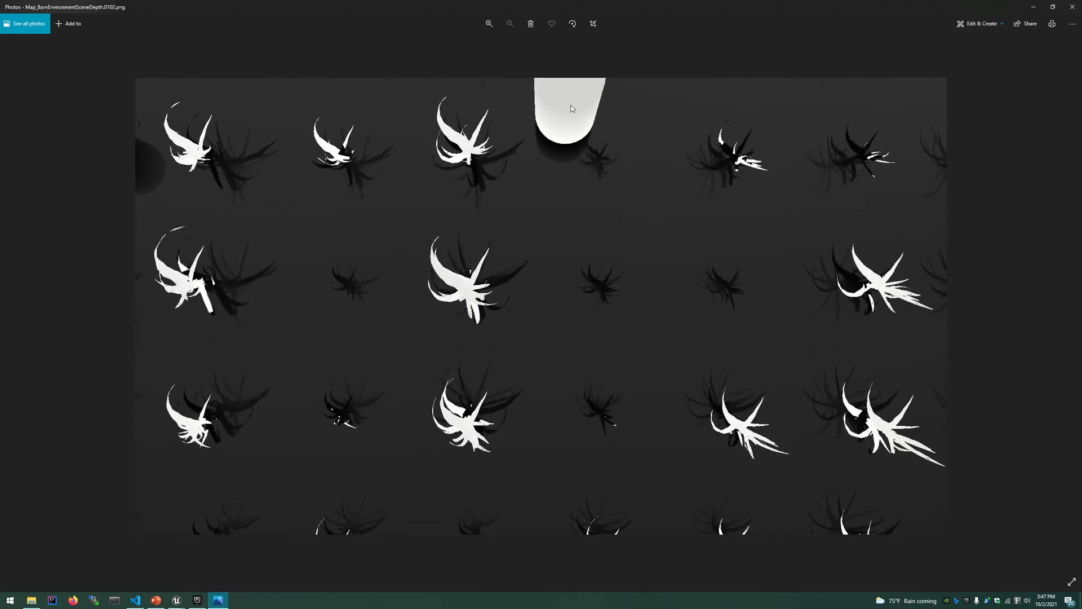
{"action": "key", "text": "Left"}
{"action": "key", "text": "Left"}
{"action": "key", "text": "Left"}
{"action": "key", "text": "Left"}
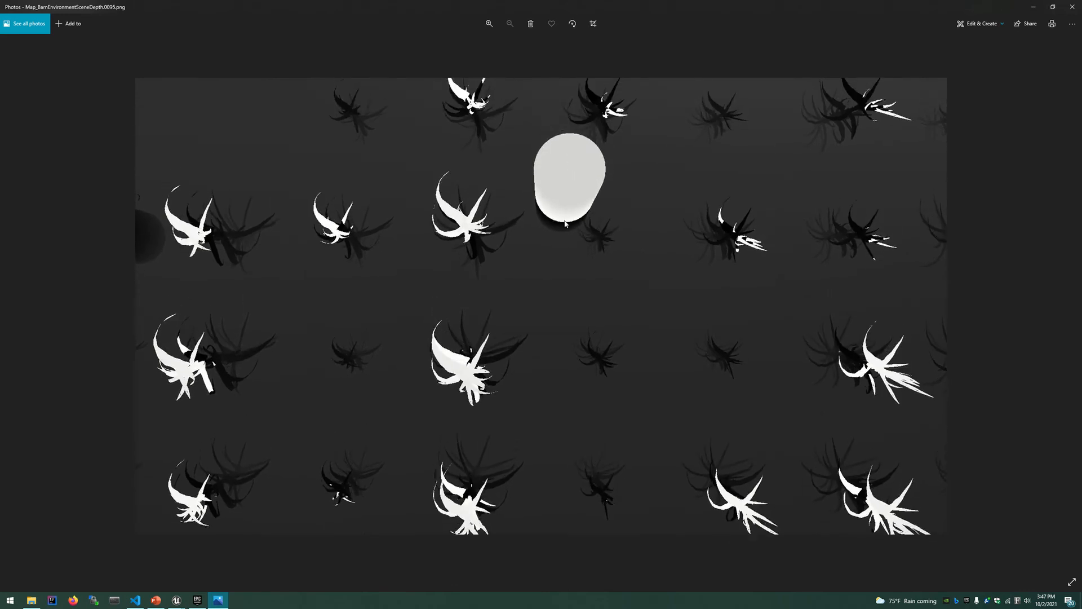
{"action": "key", "text": "Right"}
{"action": "key", "text": "Right"}
{"action": "key", "text": "Right"}
{"action": "key", "text": "Right"}
{"action": "key", "text": "Right"}
{"action": "key", "text": "Right"}
{"action": "key", "text": "Right"}
{"action": "key", "text": "Right"}
{"action": "key", "text": "Right"}
{"action": "key", "text": "Right"}
{"action": "key", "text": "Right"}
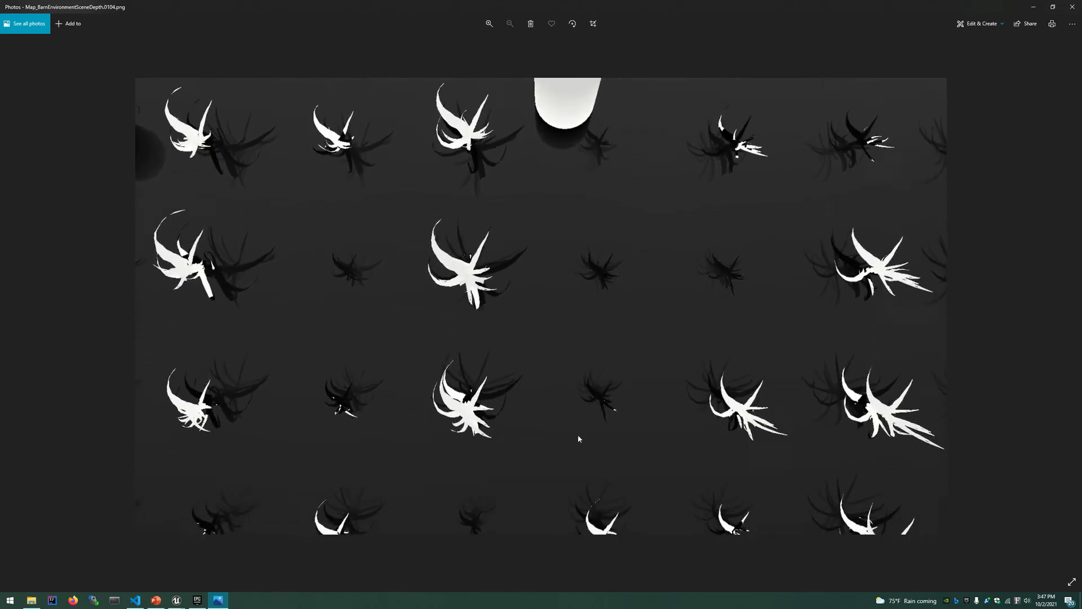
Advance through the SceneDepth frames from 0104 to 0130 to examine the depth pass, and close the viewer and capture folder.
{"action": "key", "text": "Right"}
{"action": "key", "text": "Right"}
{"action": "key", "text": "Right"}
{"action": "key", "text": "Right"}
{"action": "key", "text": "Right"}
{"action": "key", "text": "Right"}
{"action": "key", "text": "Right"}
{"action": "key", "text": "Right"}
{"action": "key", "text": "Right"}
{"action": "key", "text": "Right"}
{"action": "key", "text": "Right"}
{"action": "key", "text": "Right"}
{"action": "key", "text": "Right"}
{"action": "key", "text": "Right"}
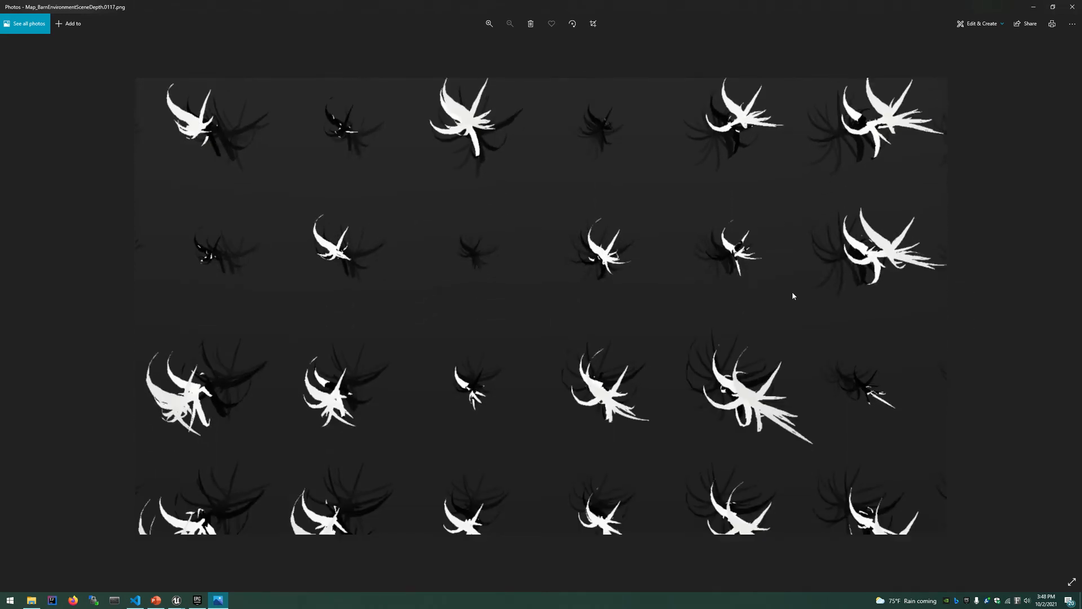
{"action": "key", "text": "Right"}
{"action": "key", "text": "Right"}
{"action": "key", "text": "Right"}
{"action": "key", "text": "Right"}
{"action": "key", "text": "Right"}
{"action": "key", "text": "Right"}
{"action": "key", "text": "Right"}
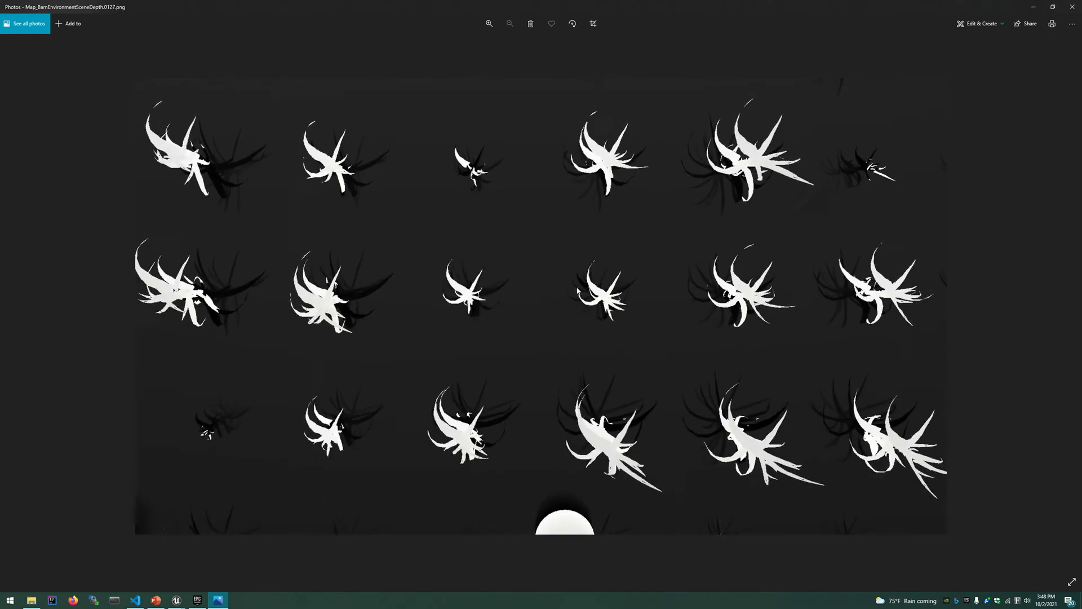
{"action": "key", "text": "Right"}
{"action": "key", "text": "Right"}
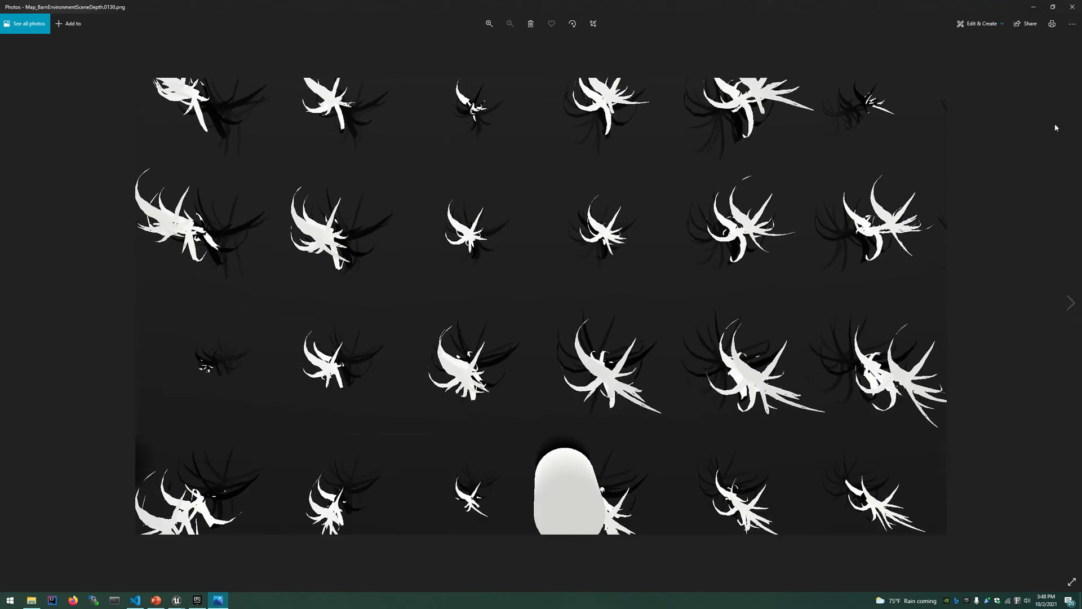
{"action": "left_click", "coordinate": [1076, 8]}
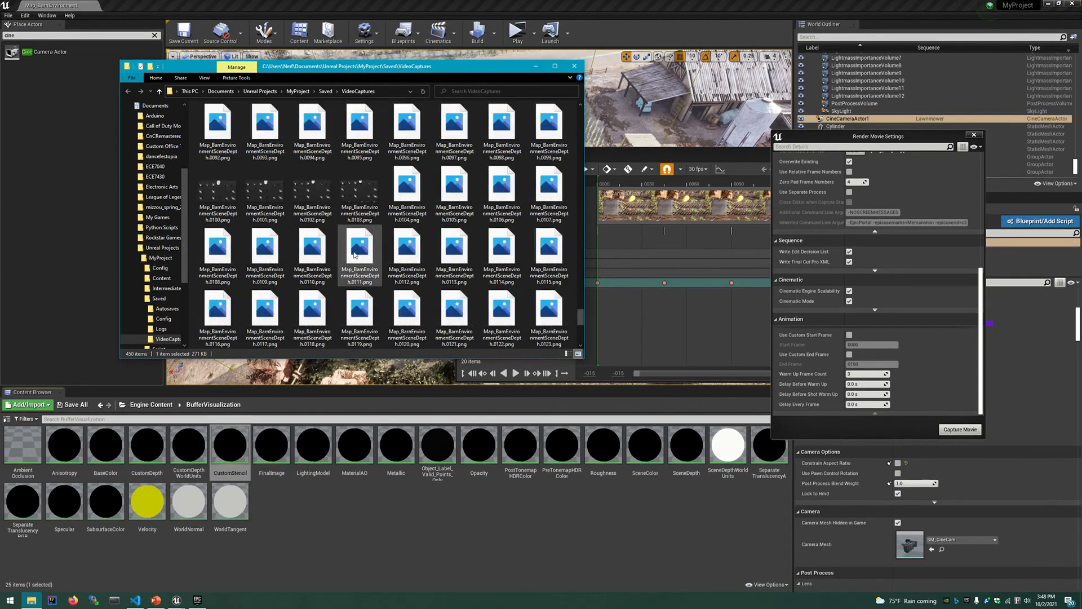
{"action": "scroll", "coordinate": [435, 244], "scroll_direction": "down", "scroll_amount": 4}
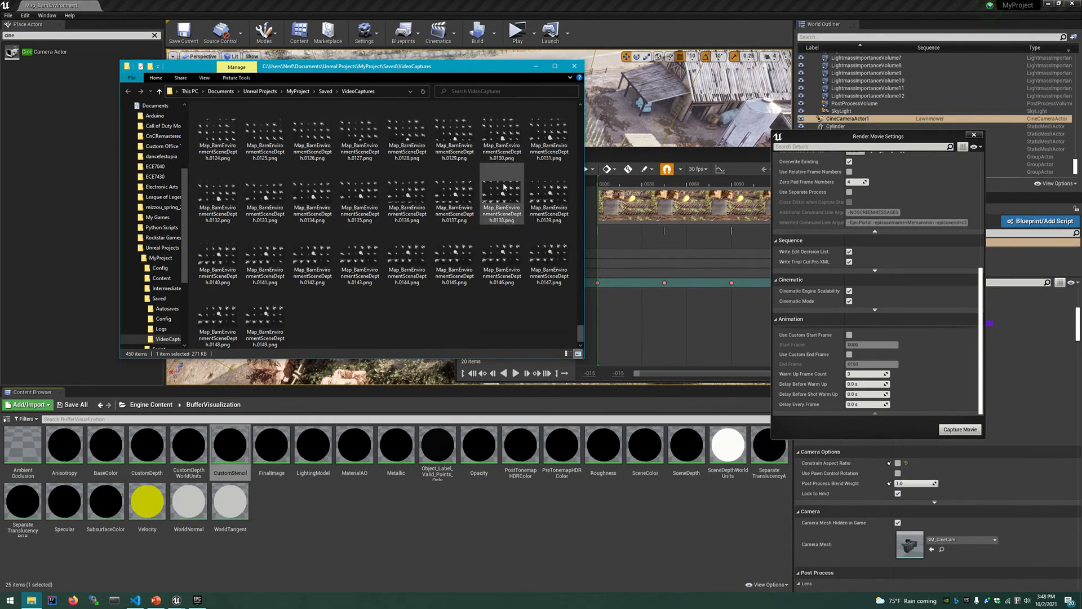
{"action": "left_click", "coordinate": [574, 67]}
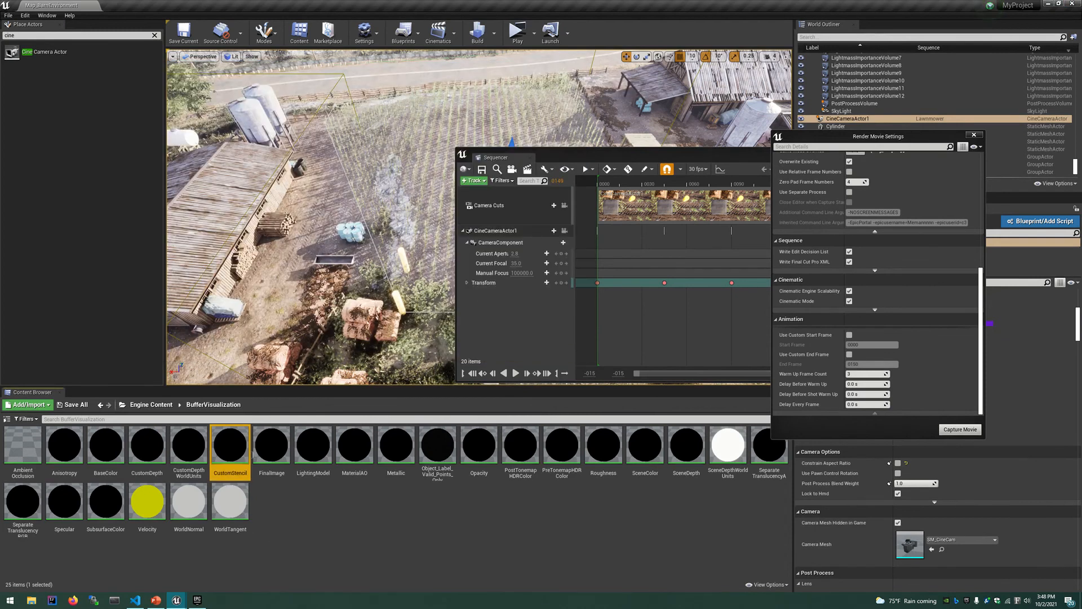
Move the Sequencer window aside and open the CustomStencil material from the BufferVisualization folder.
{"action": "left_click", "coordinate": [400, 543]}
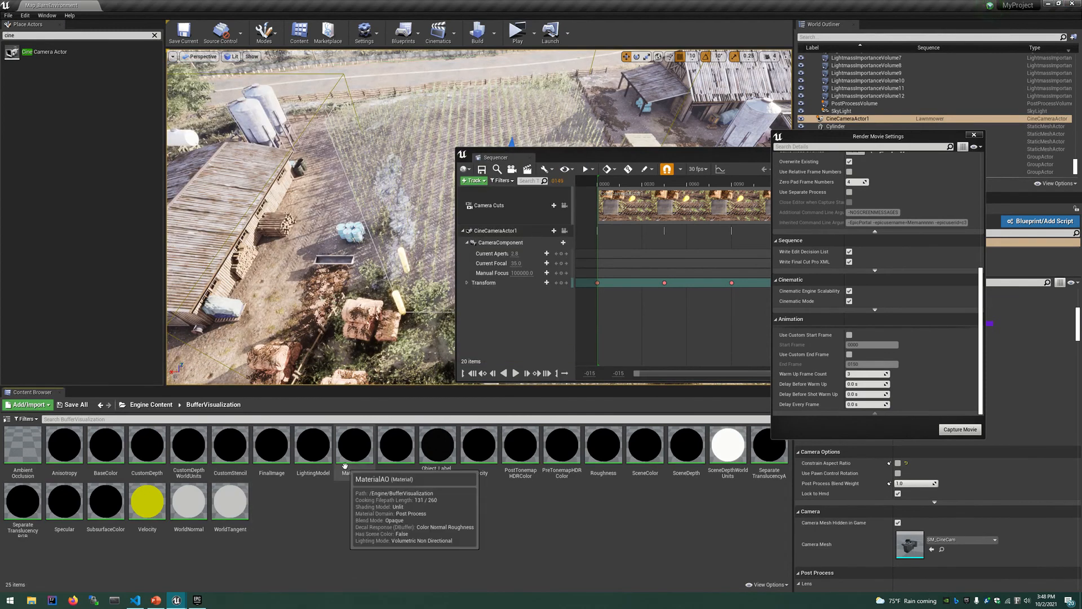
{"action": "left_click_drag", "start_coordinate": [555, 154], "coordinate": [615, 116]}
{"action": "double_click", "coordinate": [229, 446]}
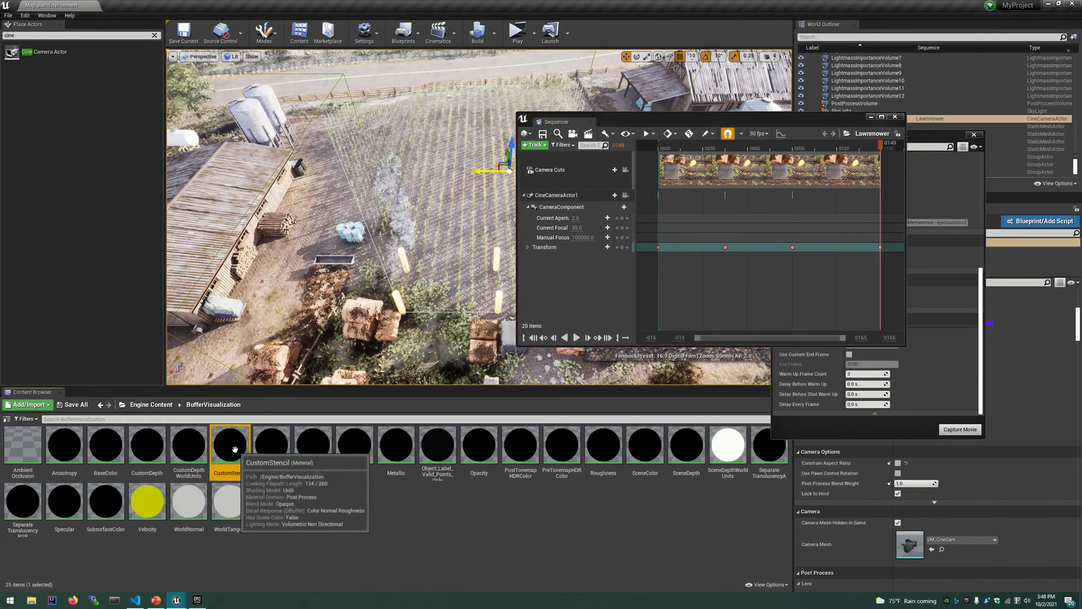
Examine the CustomStencil material graph, from the stencil text and color groups to the nodes feeding Emissive Color.
{"action": "scroll", "coordinate": [384, 331], "scroll_direction": "down", "scroll_amount": 7}
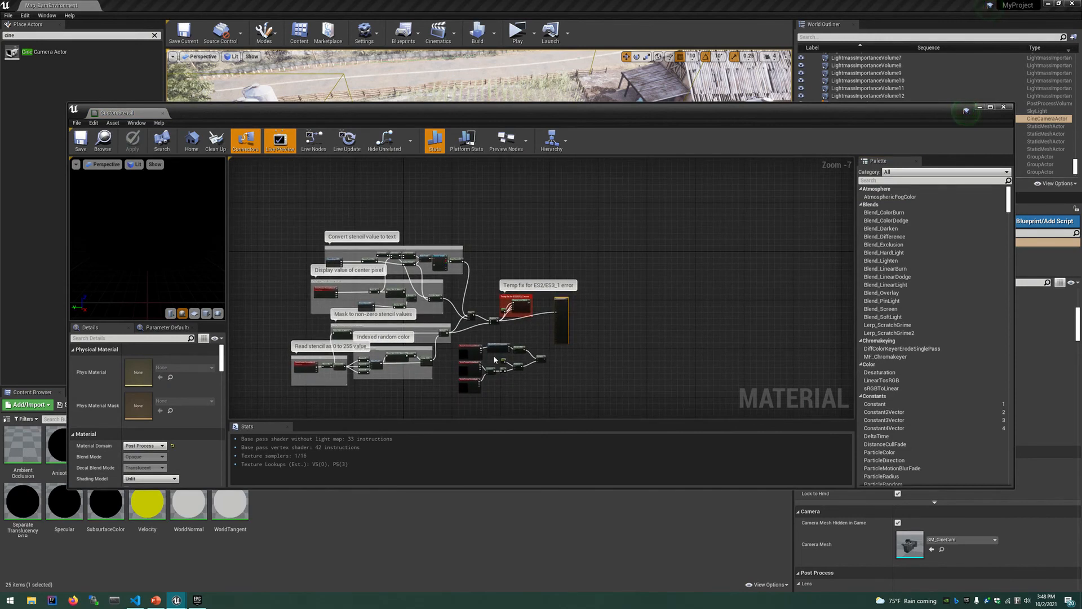
{"action": "scroll", "coordinate": [524, 379], "scroll_direction": "up", "scroll_amount": 4}
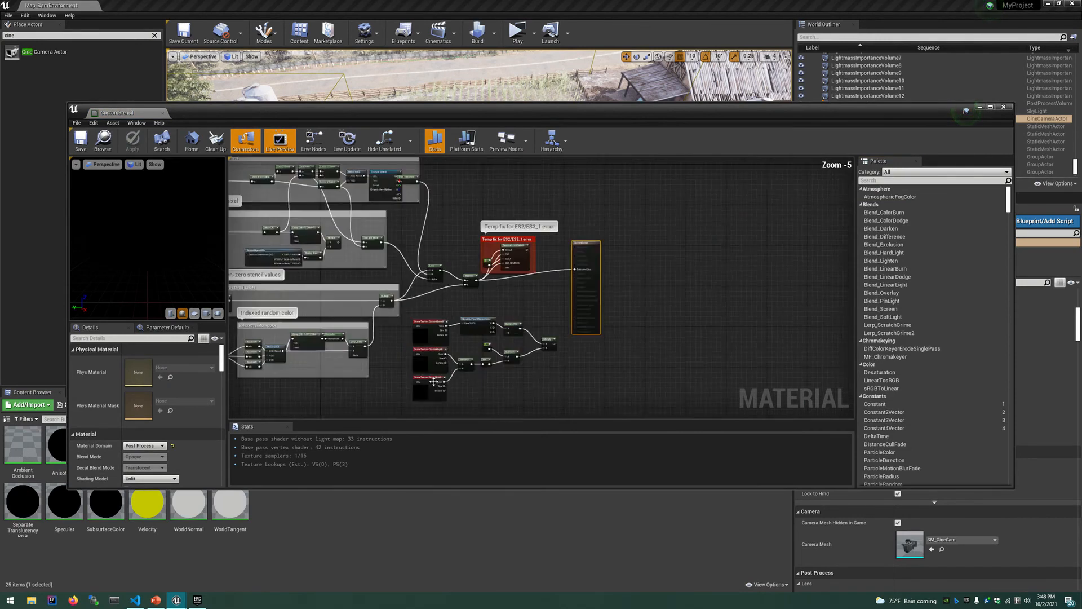
{"action": "right_click_drag", "start_coordinate": [425, 254], "coordinate": [505, 344]}
{"action": "scroll", "coordinate": [506, 347], "scroll_direction": "down", "scroll_amount": 2}
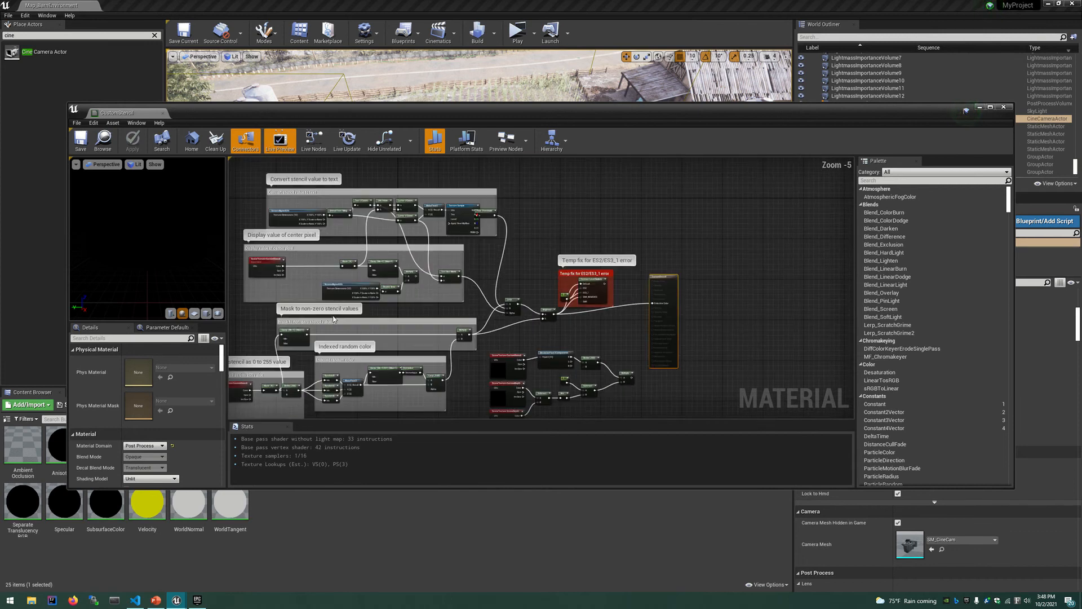
{"action": "scroll", "coordinate": [462, 324], "scroll_direction": "up", "scroll_amount": 3}
{"action": "right_click_drag", "start_coordinate": [610, 326], "coordinate": [517, 306]}
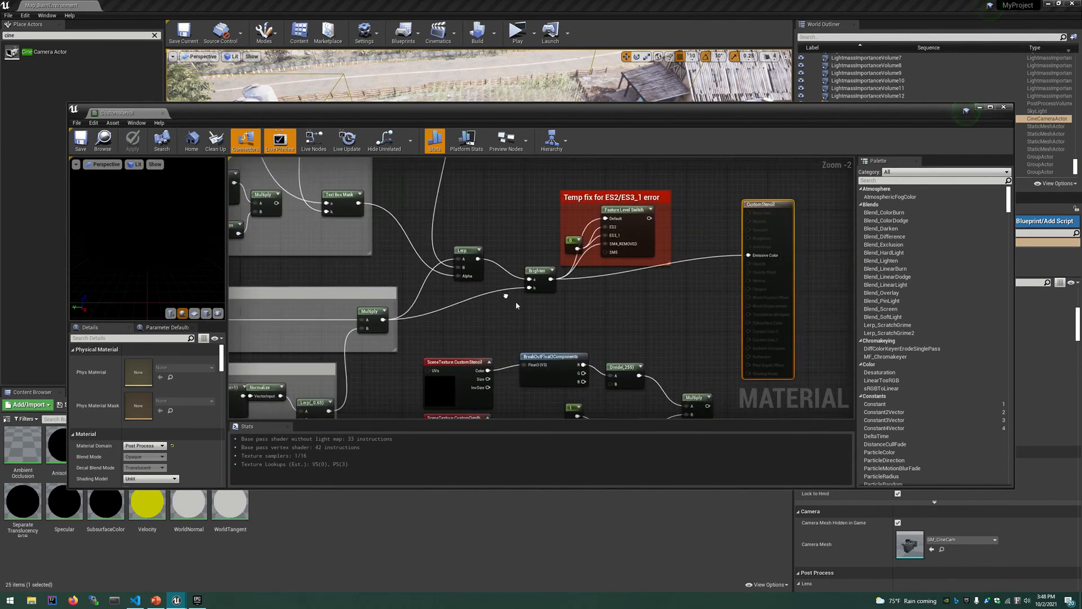
{"action": "scroll", "coordinate": [518, 306], "scroll_direction": "down", "scroll_amount": 2}
{"action": "scroll", "coordinate": [442, 291], "scroll_direction": "down", "scroll_amount": 2}
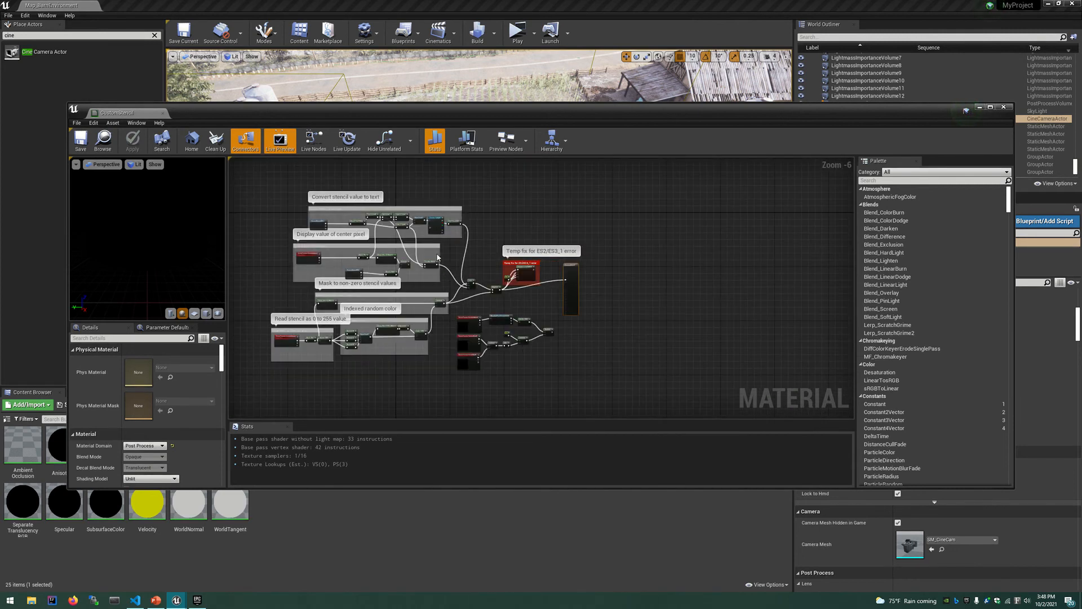
Connect the Multiply node of the non-zero stencil mask directly to CustomStencil's Emissive Color, apply the change and close the material.
{"action": "scroll", "coordinate": [462, 256], "scroll_direction": "up", "scroll_amount": 2}
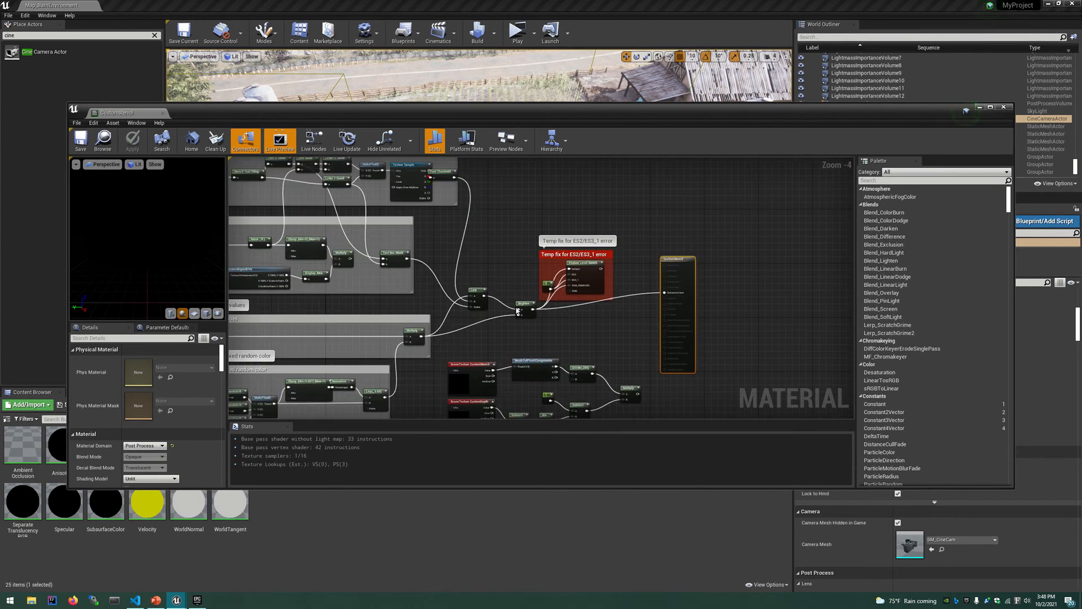
{"action": "right_click_drag", "start_coordinate": [362, 246], "coordinate": [293, 201]}
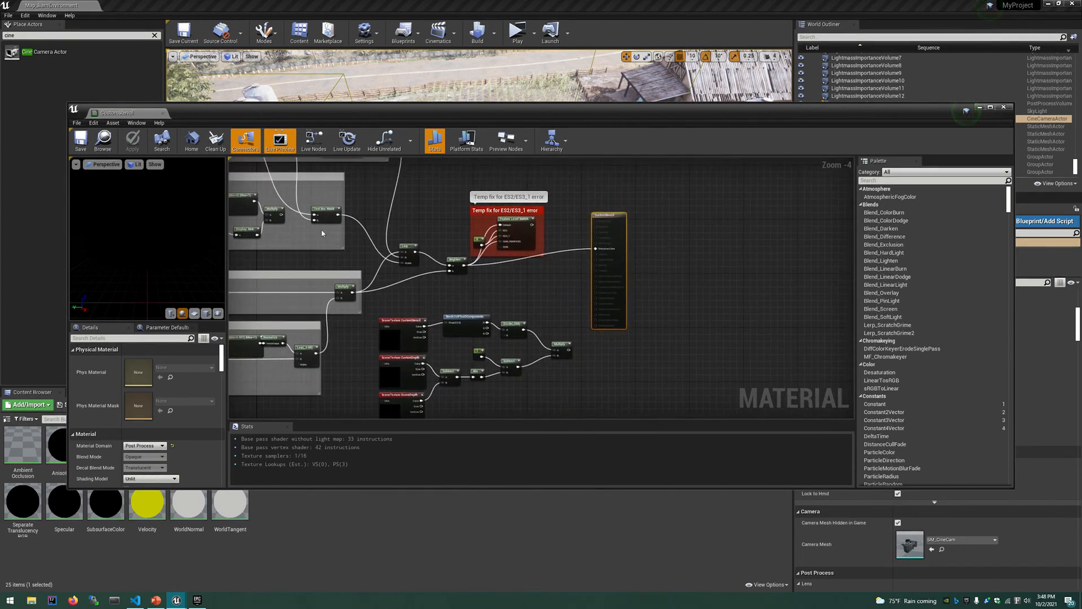
{"action": "scroll", "coordinate": [389, 243], "scroll_direction": "up", "scroll_amount": 2}
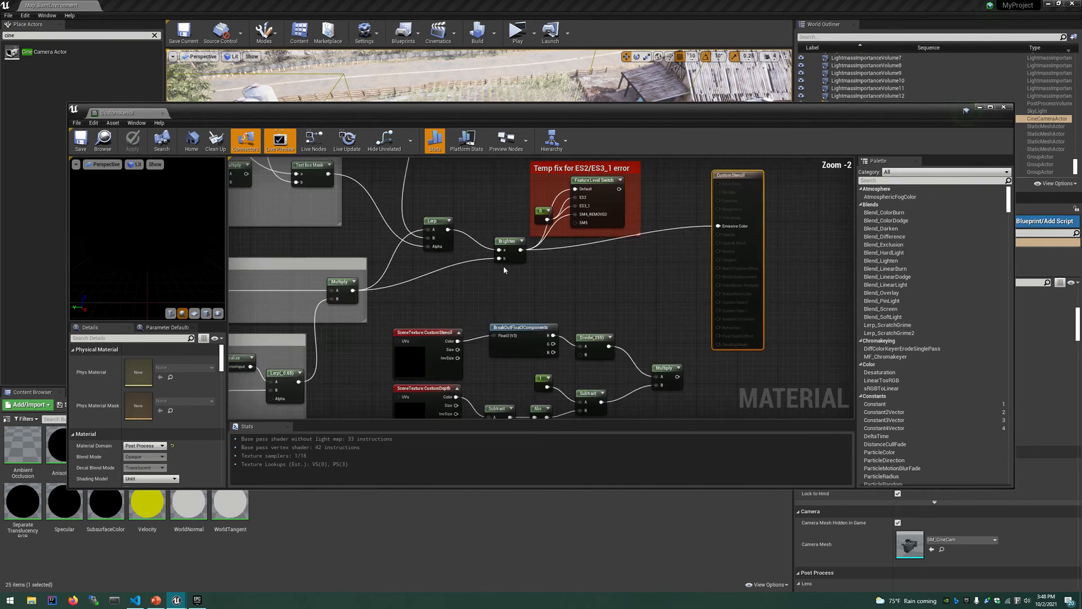
{"action": "left_click_drag", "start_coordinate": [714, 224], "coordinate": [353, 290]}
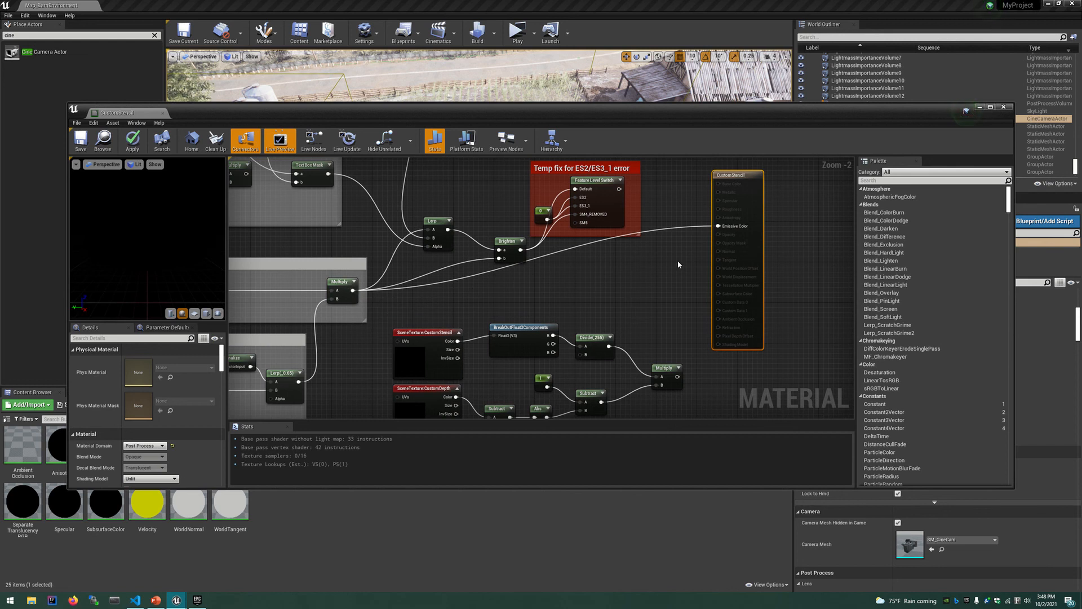
{"action": "left_click", "coordinate": [135, 142]}
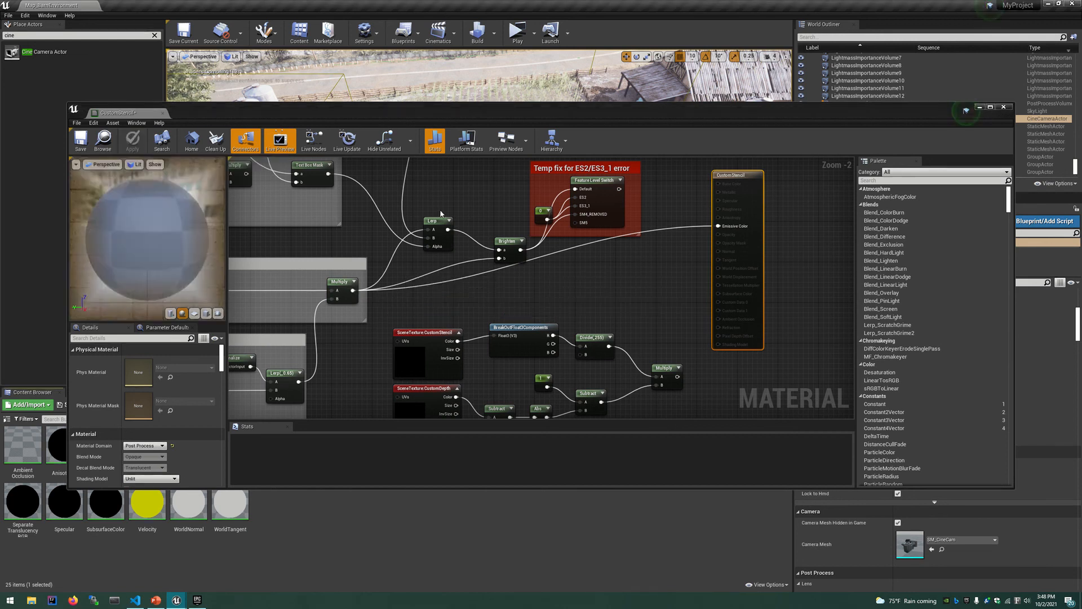
{"action": "left_click", "coordinate": [1003, 107]}
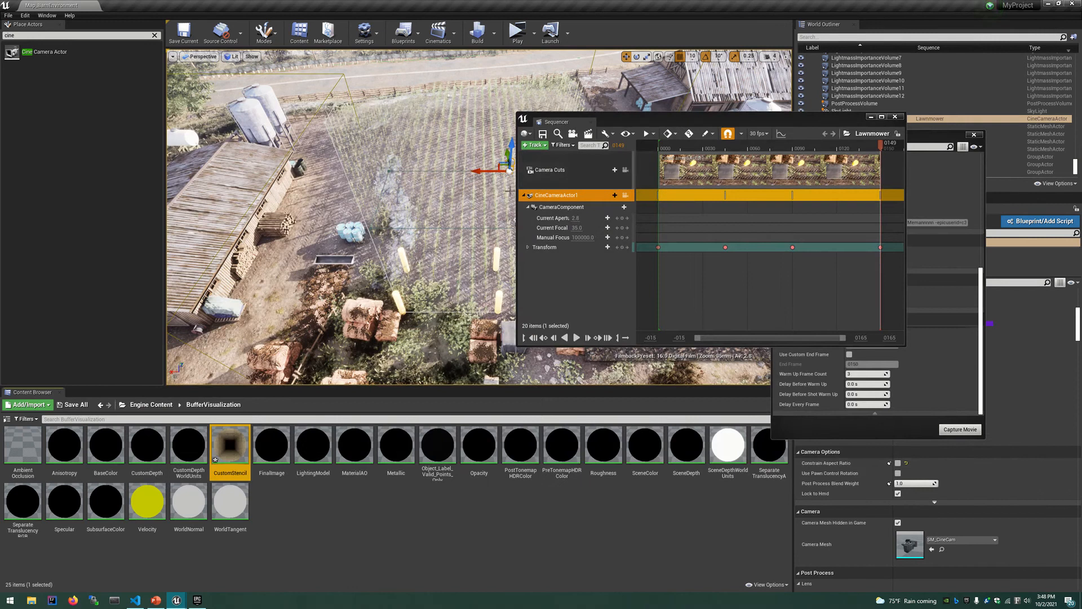
Capture the movie again without saving the CustomStencil material and open the capture folder.
{"action": "left_click", "coordinate": [960, 430]}
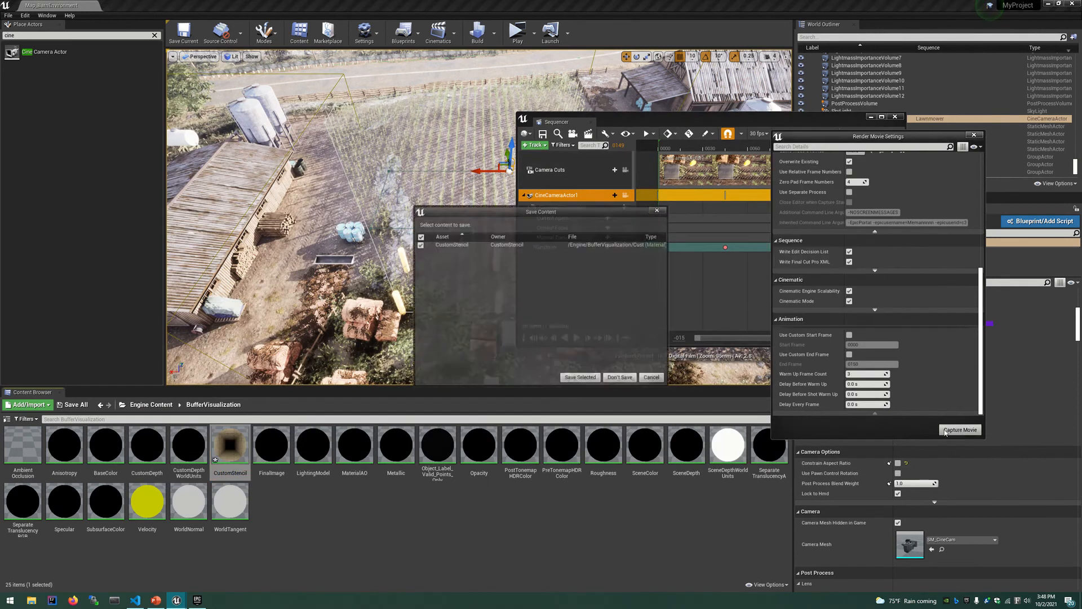
{"action": "left_click", "coordinate": [616, 378]}
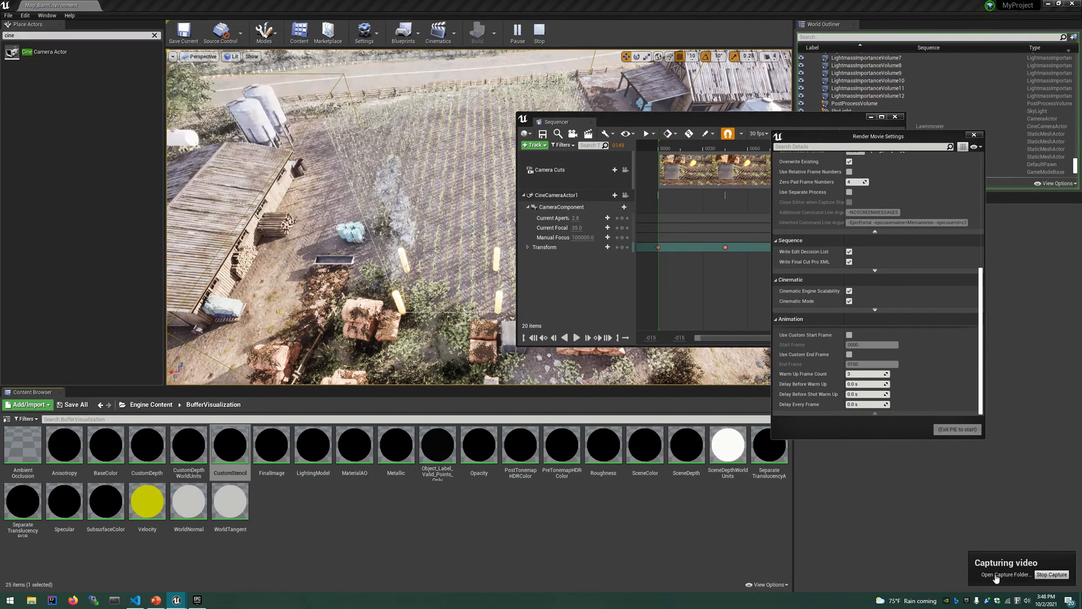
{"action": "left_click", "coordinate": [1006, 575]}
View the recaptured CustomStencil frames from 0000 onward to check the object's solid mask, and close the viewer.
{"action": "double_click", "coordinate": [218, 123]}
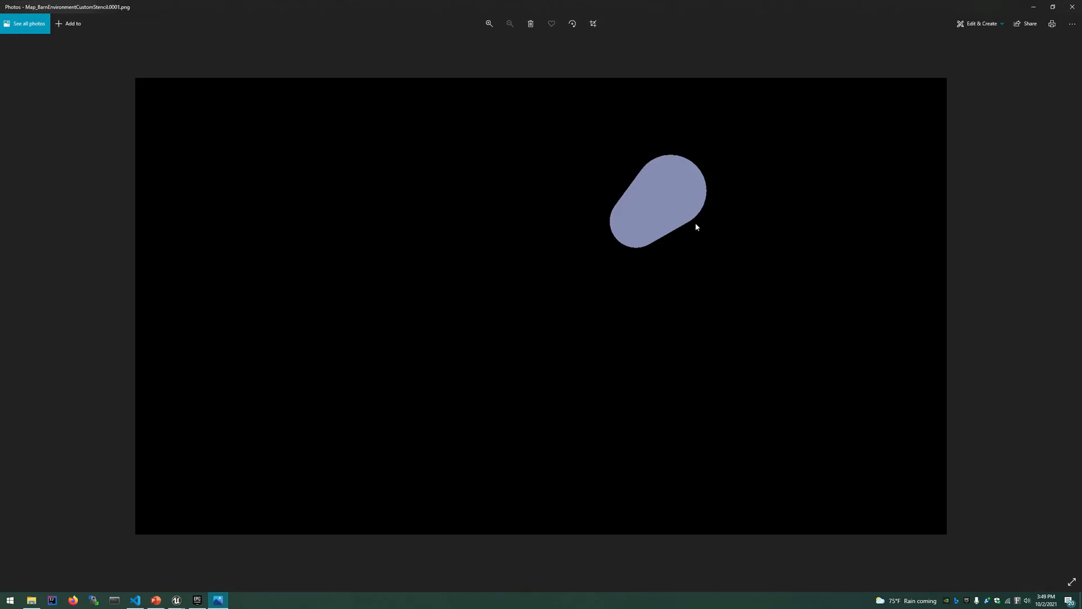
{"action": "scroll", "coordinate": [695, 223], "scroll_direction": "down", "scroll_amount": 14}
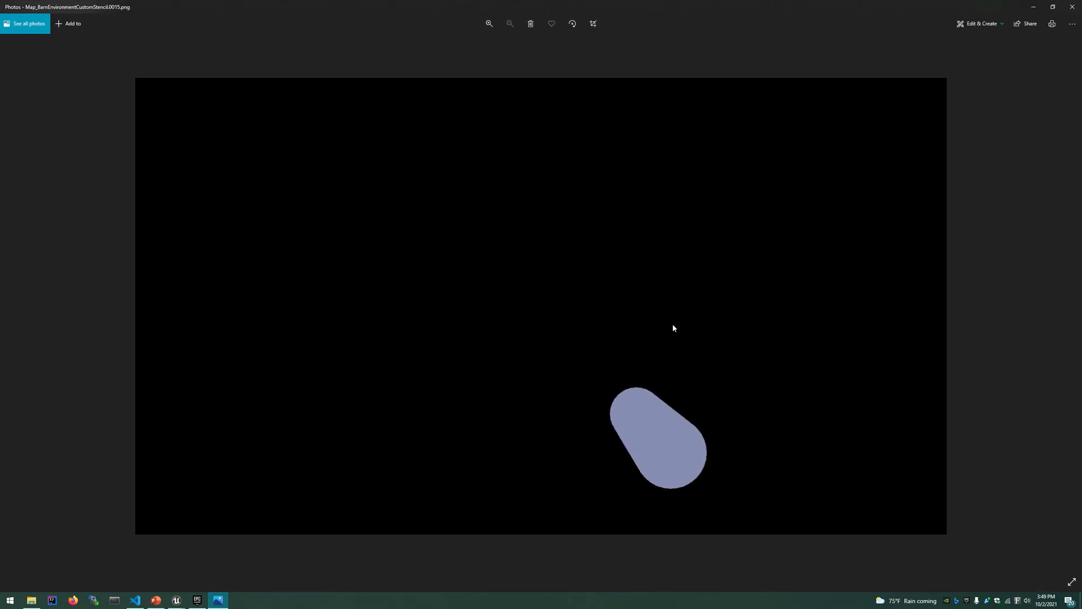
{"action": "scroll", "coordinate": [672, 328], "scroll_direction": "down", "scroll_amount": 7}
{"action": "left_click", "coordinate": [1077, 9]}
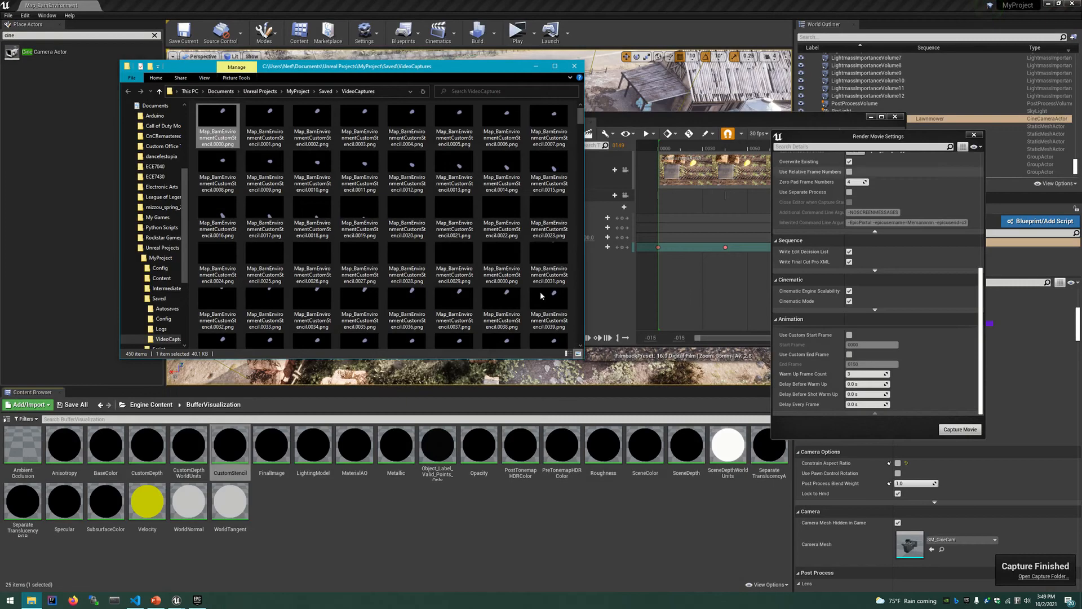
Clear the actor search filter and place a Sphere among the cylinders near the hay bales in the field.
{"action": "left_click", "coordinate": [394, 532]}
{"action": "left_click_drag", "start_coordinate": [864, 123], "coordinate": [1062, 218]}
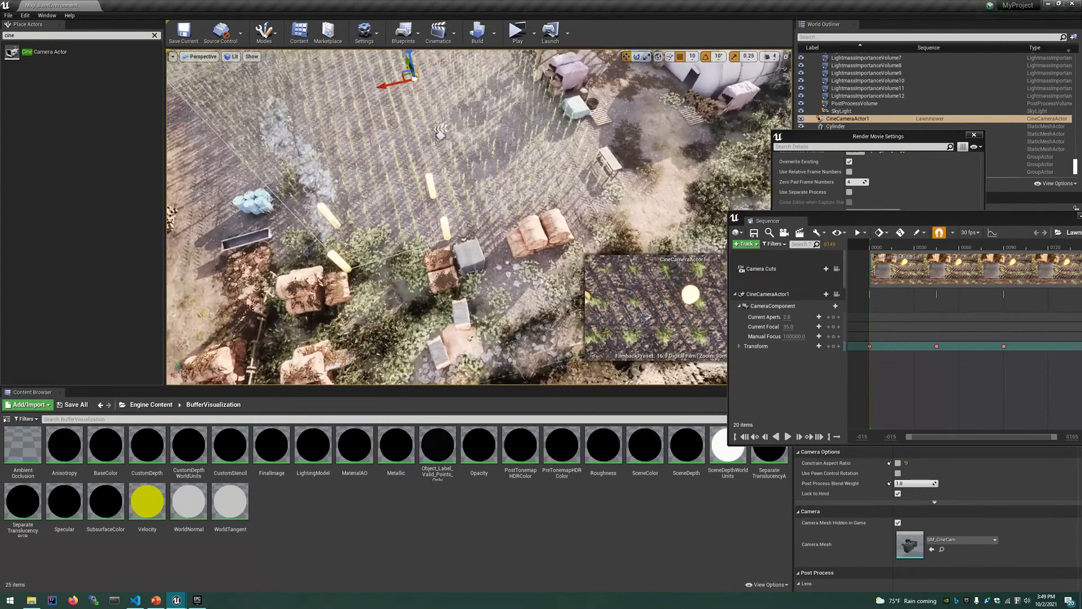
{"action": "mouse_move", "coordinate": [470, 226]}
{"action": "right_mouse_down"}
{"action": "mouse_move", "coordinate": [394, 220]}
{"action": "mouse_move", "coordinate": [384, 237]}
{"action": "mouse_move", "coordinate": [361, 232]}
{"action": "mouse_move", "coordinate": [451, 223]}
{"action": "right_mouse_up"}
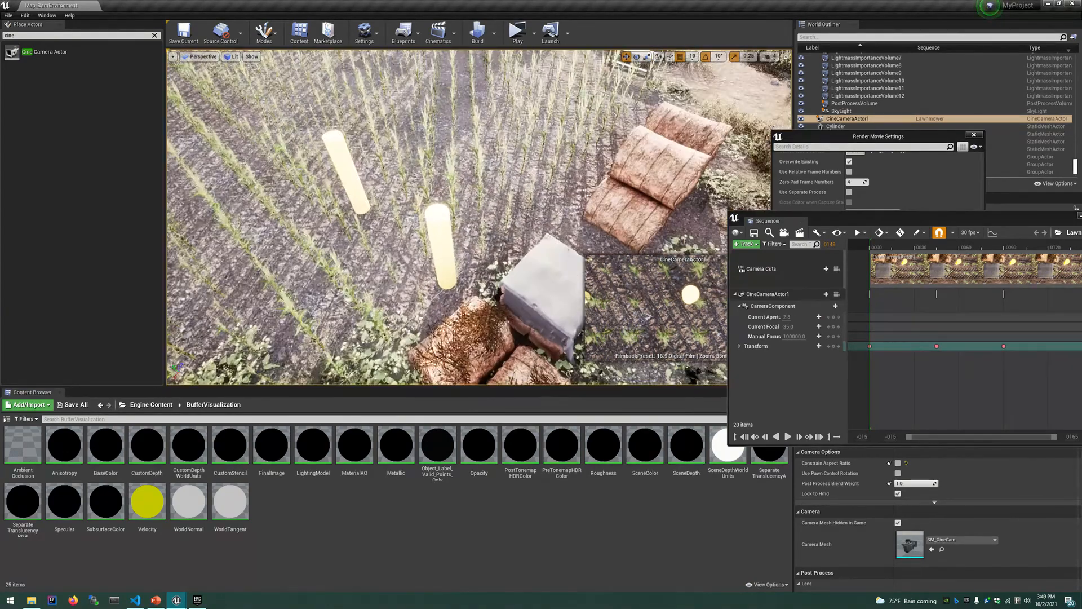
{"action": "left_click", "coordinate": [154, 35]}
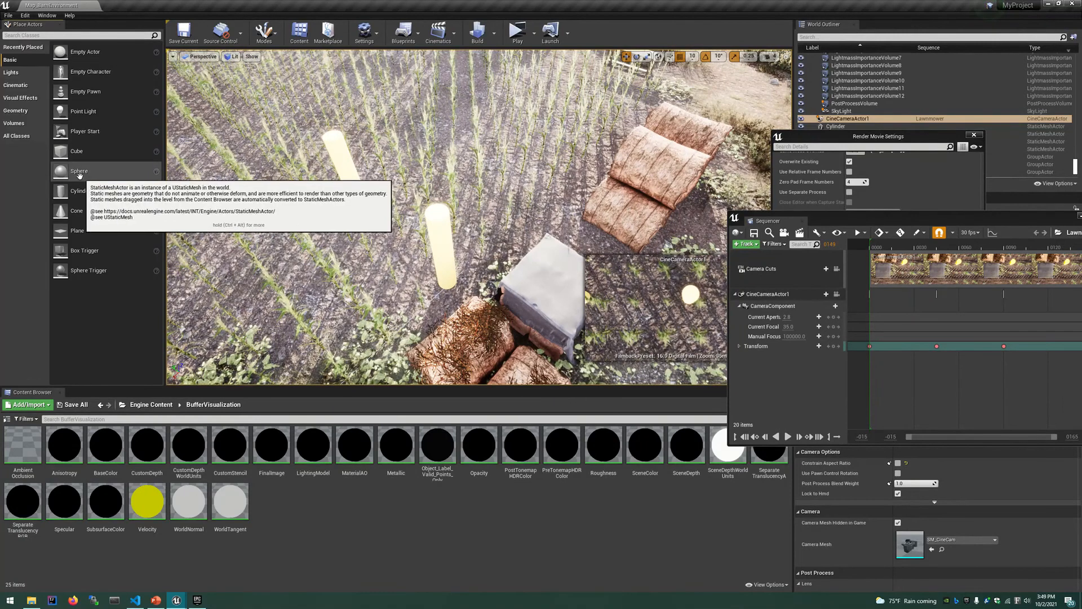
{"action": "left_click_drag", "start_coordinate": [78, 172], "coordinate": [395, 234]}
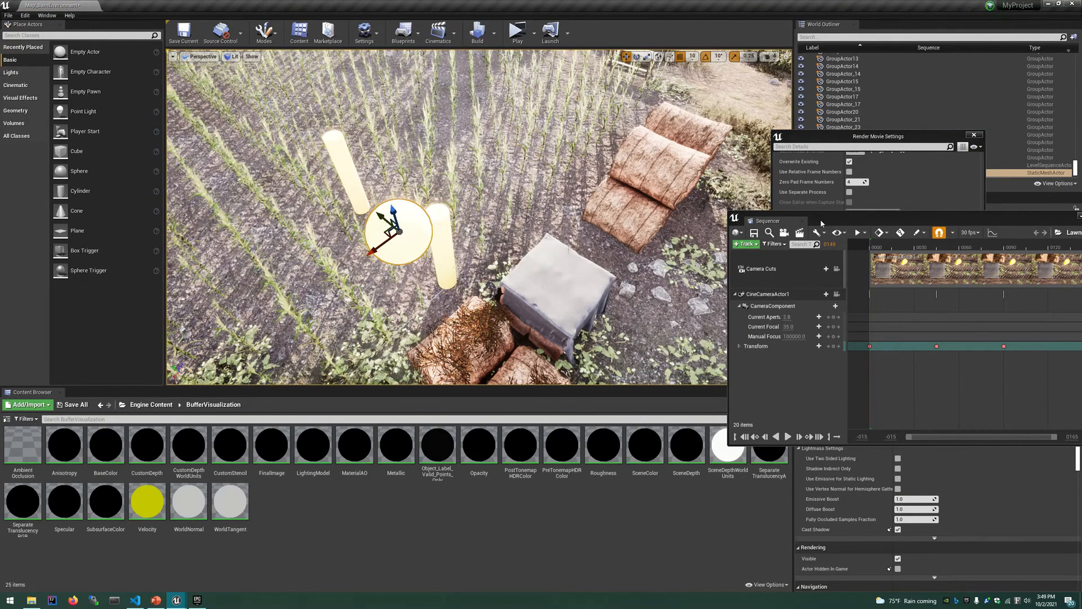
Move the Sequencer and Render Movie Settings windows away from the details and set the sphere's scale to 3.0 on all axes.
{"action": "left_click_drag", "start_coordinate": [821, 223], "coordinate": [454, 340]}
{"action": "left_click_drag", "start_coordinate": [879, 136], "coordinate": [661, 87]}
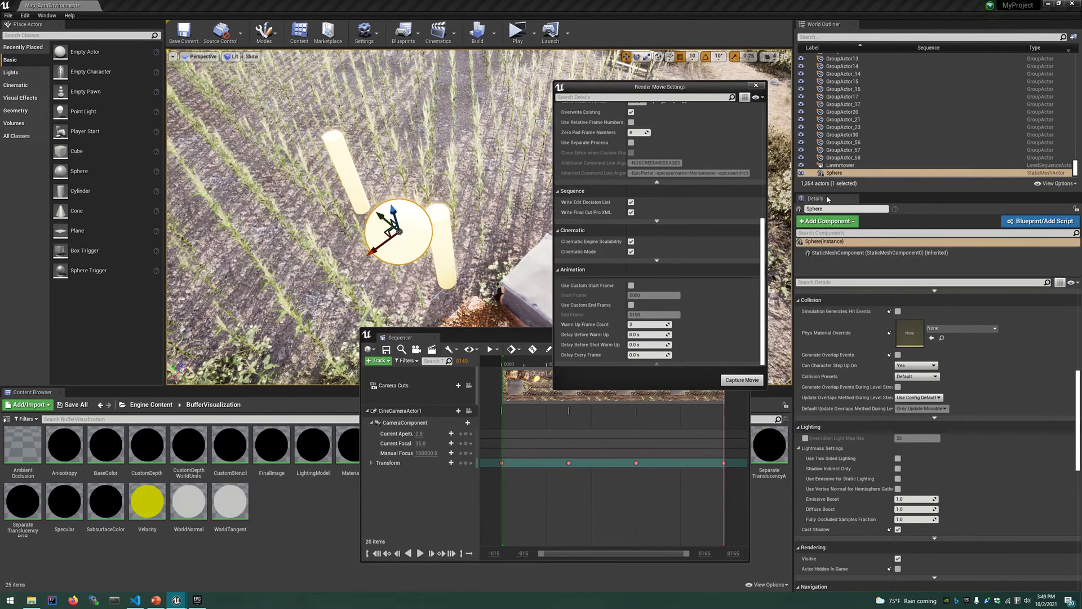
{"action": "scroll", "coordinate": [1073, 379], "scroll_direction": "up", "scroll_amount": 5}
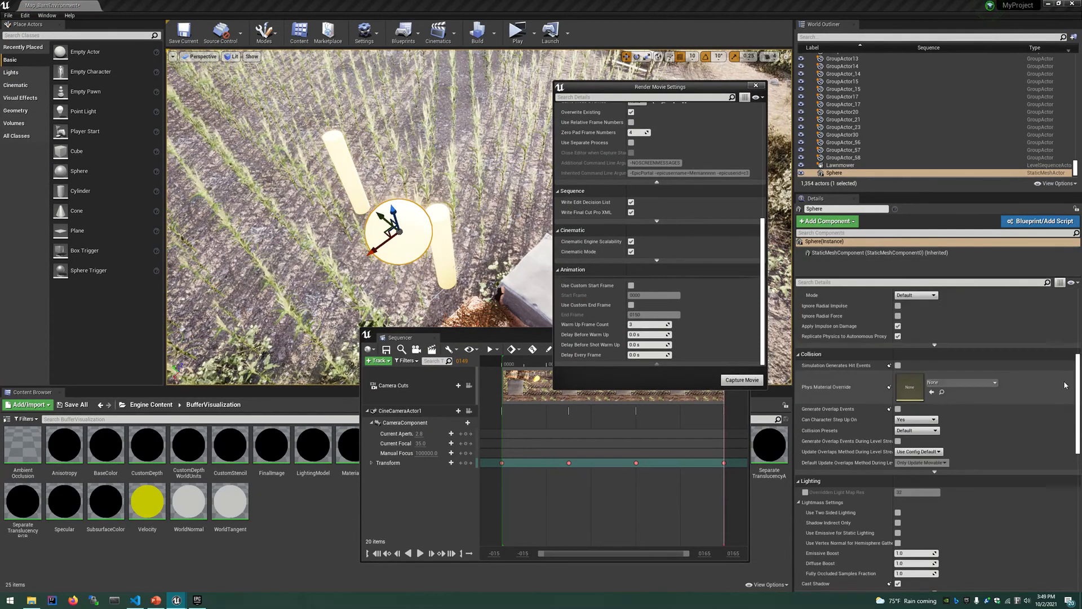
{"action": "scroll", "coordinate": [1073, 379], "scroll_direction": "up", "scroll_amount": 5}
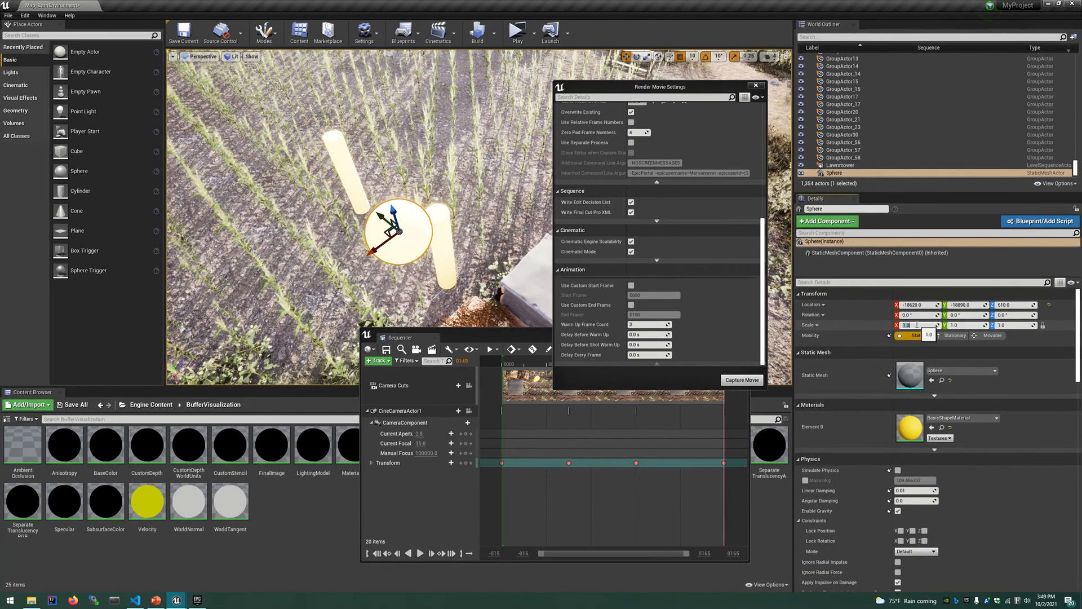
{"action": "type", "text": "3"}
{"action": "key", "text": "Return"}
Move the sphere next to the covered bale at about X -18920, Y -18800, Z 370 and assign it the BasicAsset01 material.
{"action": "mouse_move", "coordinate": [489, 300]}
{"action": "right_mouse_down"}
{"action": "mouse_move", "coordinate": [394, 301]}
{"action": "mouse_move", "coordinate": [502, 300]}
{"action": "right_mouse_up"}
{"action": "key", "text": "s"}
{"action": "right_click_drag", "start_coordinate": [468, 215], "coordinate": [441, 200]}
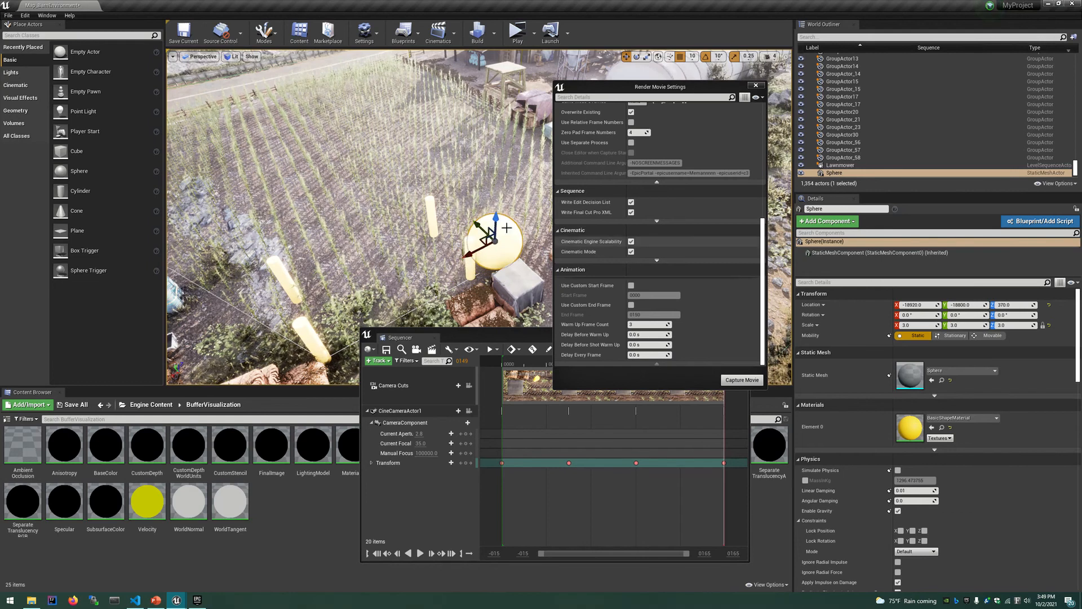
{"action": "left_click", "coordinate": [961, 418]}
{"action": "left_click", "coordinate": [960, 307]}
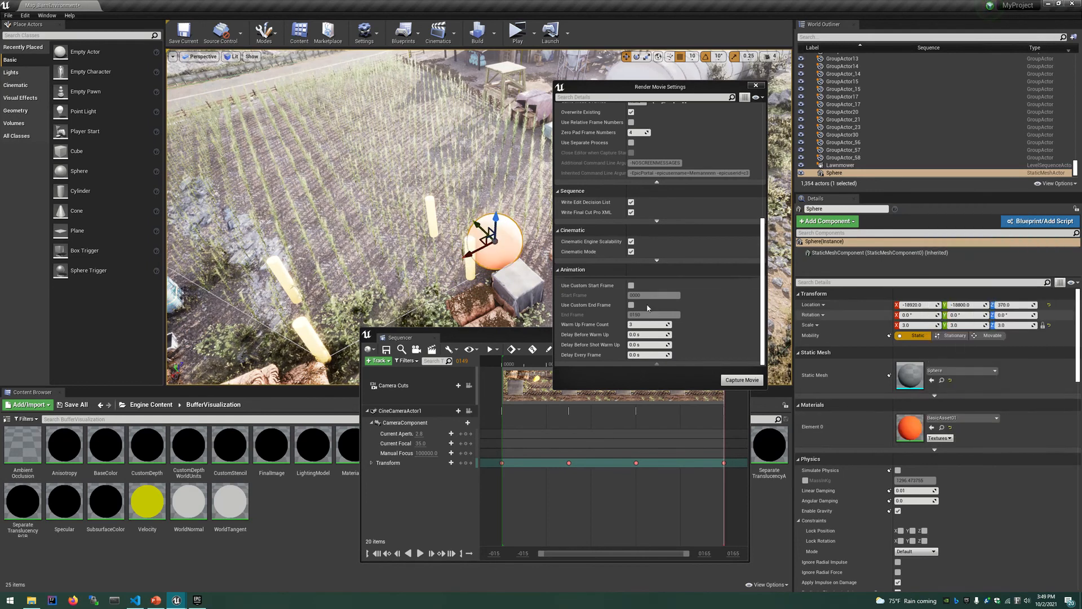
Reposition the sphere over the cylinder beside the covered bale, at about X -18890, Y -18820, Z 590.
{"action": "right_click_drag", "start_coordinate": [424, 260], "coordinate": [487, 115]}
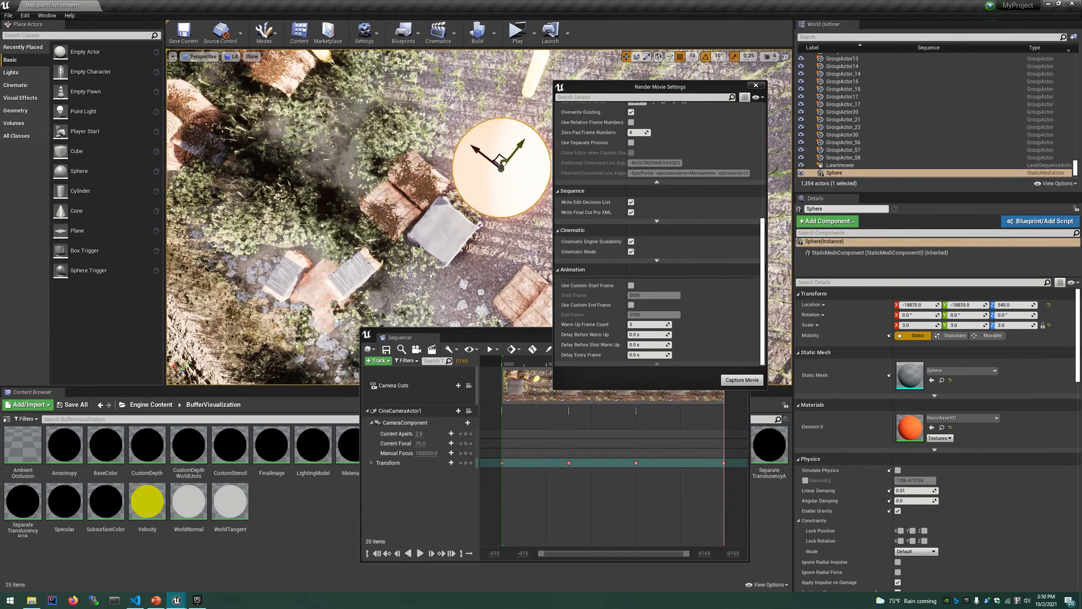
{"action": "mouse_move", "coordinate": [502, 180]}
{"action": "right_mouse_down"}
{"action": "mouse_move", "coordinate": [521, 138]}
{"action": "mouse_move", "coordinate": [502, 180]}
{"action": "right_mouse_up"}
{"action": "scroll", "coordinate": [502, 180], "scroll_direction": "down", "scroll_amount": 2}
{"action": "left_click_drag", "start_coordinate": [492, 204], "coordinate": [496, 205]}
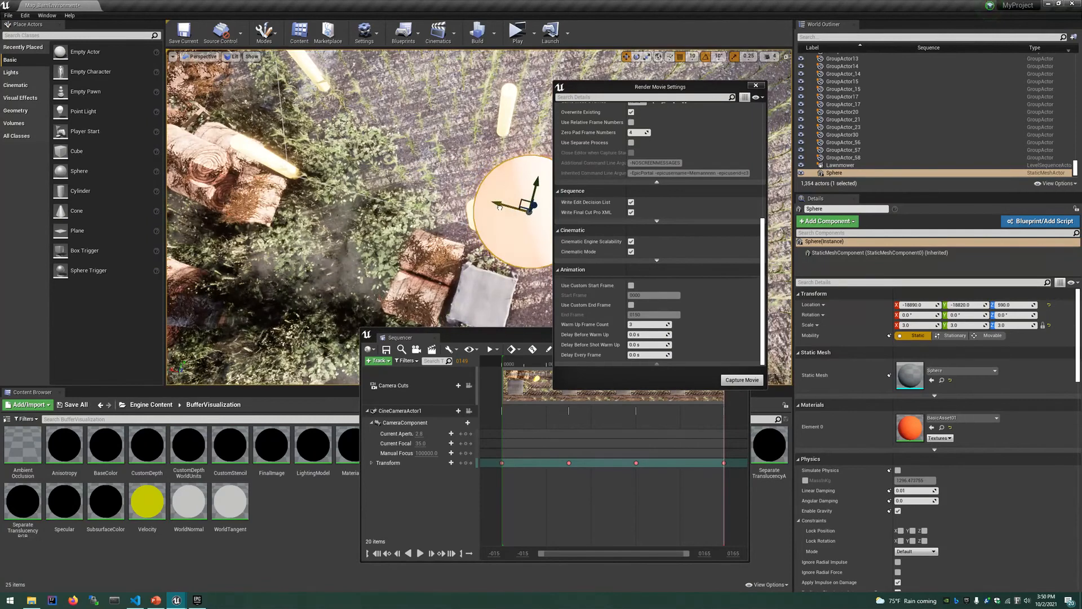
{"action": "scroll", "coordinate": [499, 206], "scroll_direction": "down", "scroll_amount": 2}
{"action": "scroll", "coordinate": [481, 207], "scroll_direction": "down", "scroll_amount": 2}
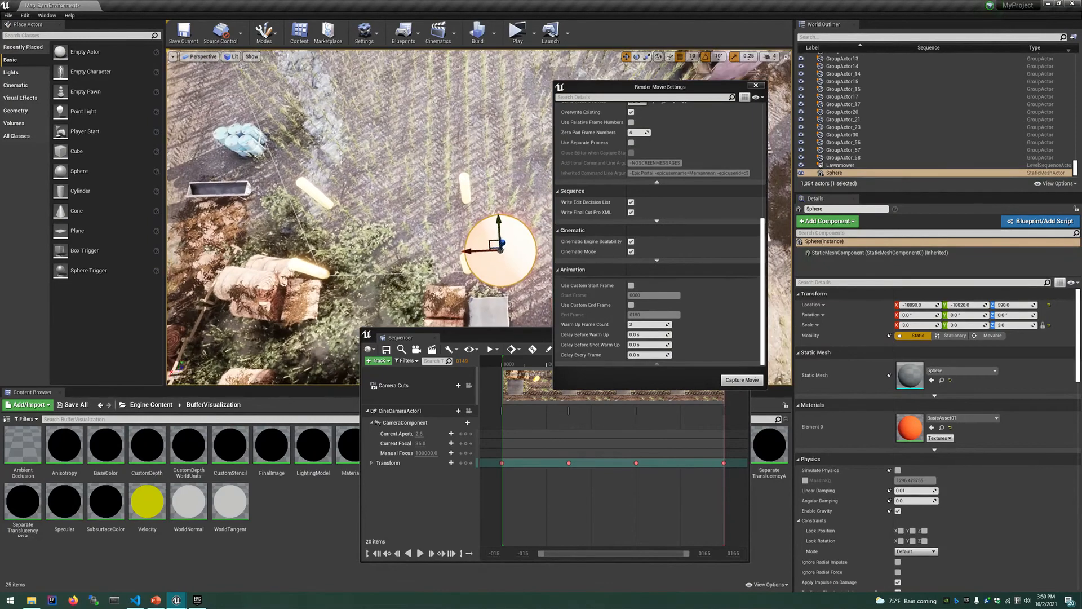
Capture the movie, saving the Map_BarnEnvironment level, and bring up the VideoCaptures folder to find the FinalImage frames.
{"action": "left_click", "coordinate": [742, 379]}
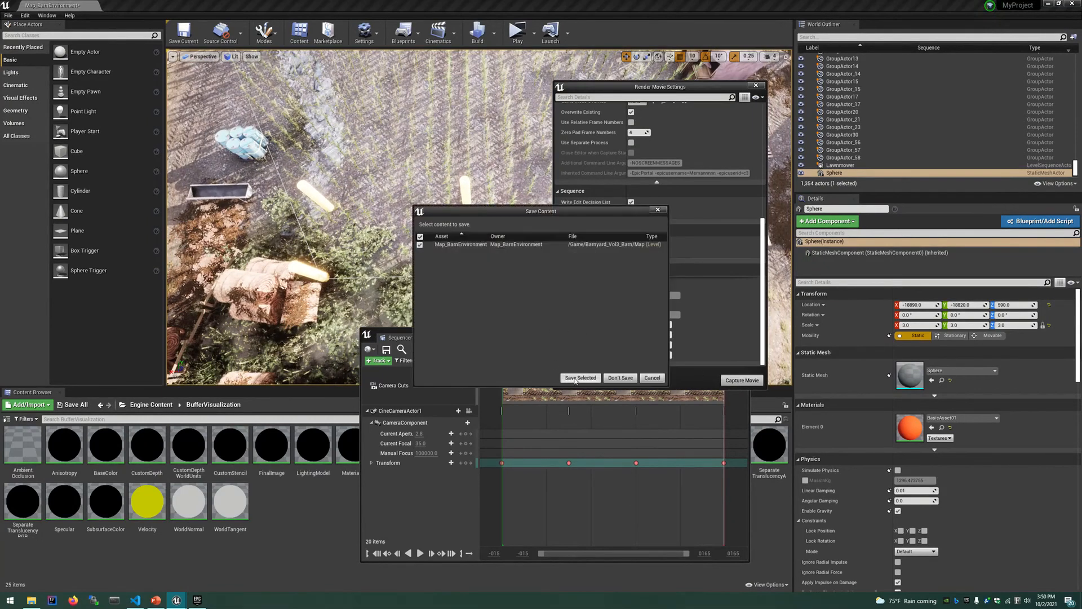
{"action": "left_click", "coordinate": [575, 379]}
{"action": "left_click", "coordinate": [38, 593]}
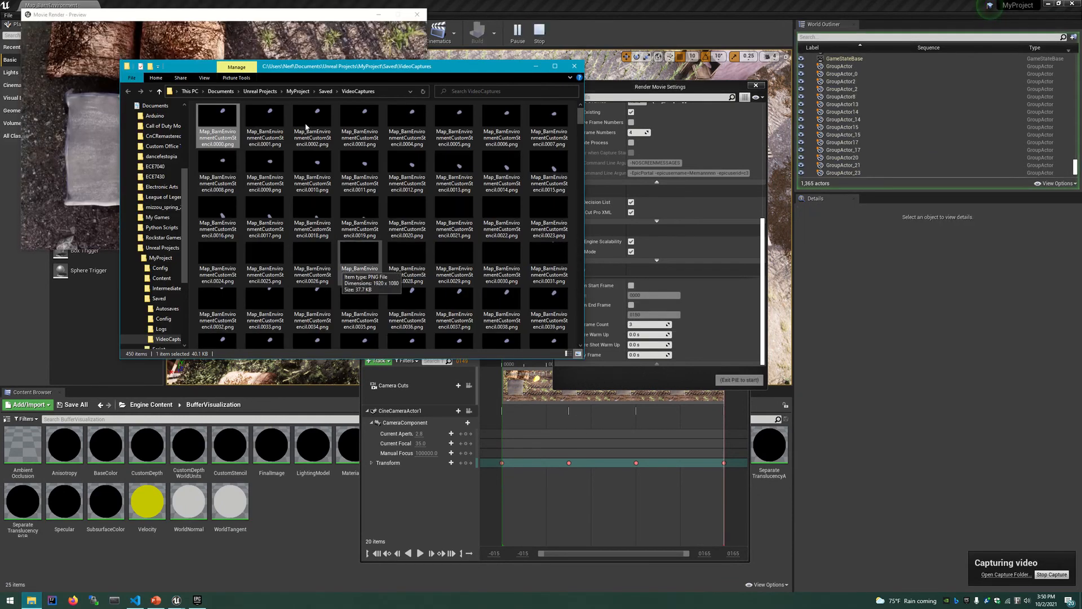
{"action": "left_click_drag", "start_coordinate": [302, 72], "coordinate": [468, 133]}
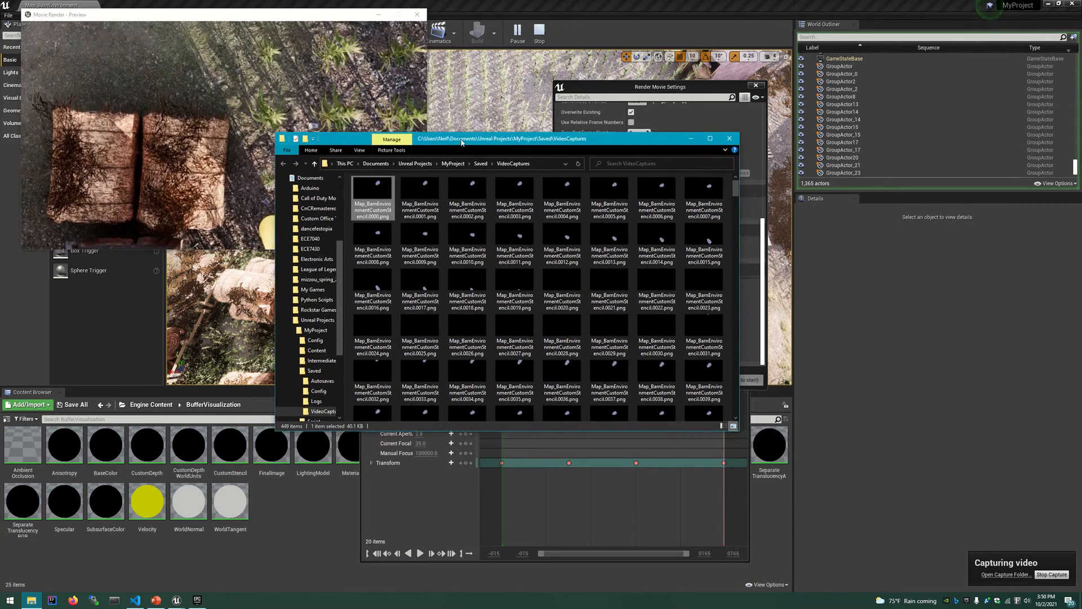
{"action": "scroll", "coordinate": [434, 258], "scroll_direction": "down", "scroll_amount": 5}
{"action": "scroll", "coordinate": [434, 258], "scroll_direction": "down", "scroll_amount": 4}
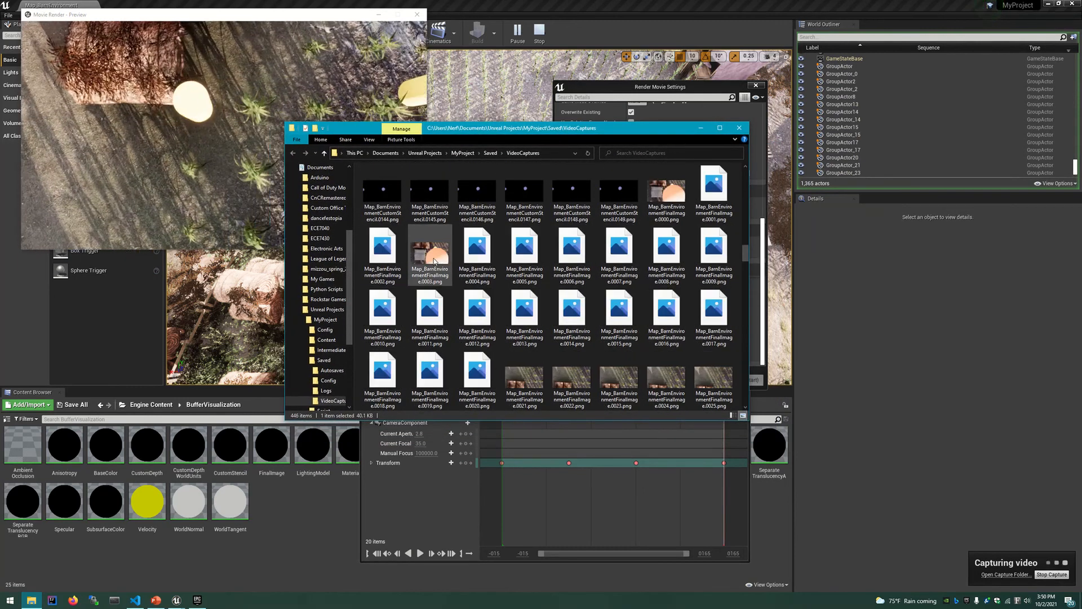
Compare FinalImage frame 0000 side by side with CustomStencil frame 0000 to check the sphere's occlusion, and close both images.
{"action": "double_click", "coordinate": [618, 209]}
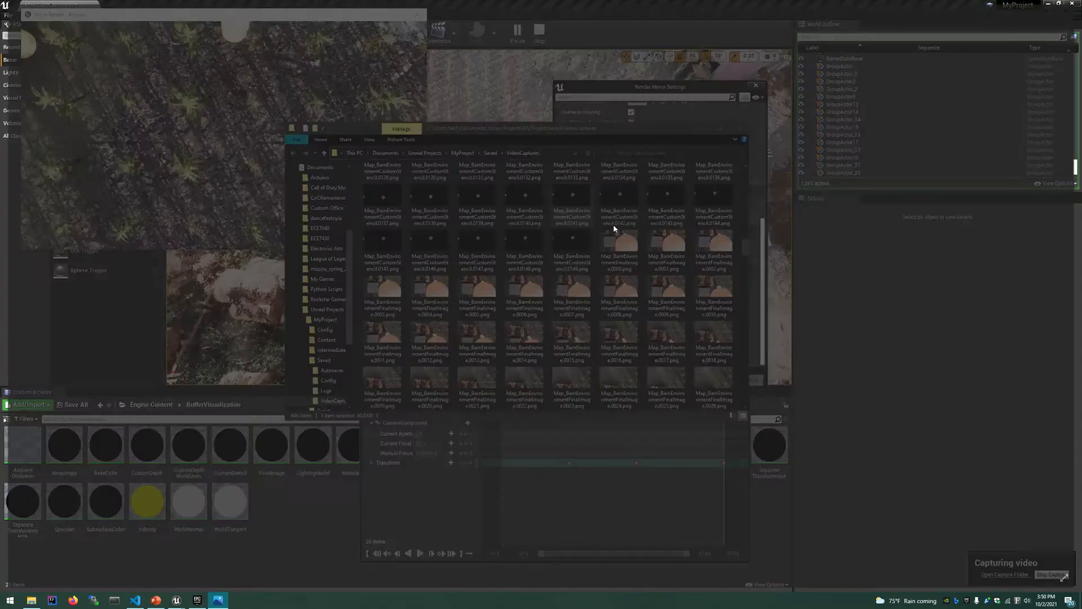
{"action": "left_click", "coordinate": [1069, 6]}
{"action": "double_click", "coordinate": [619, 248]}
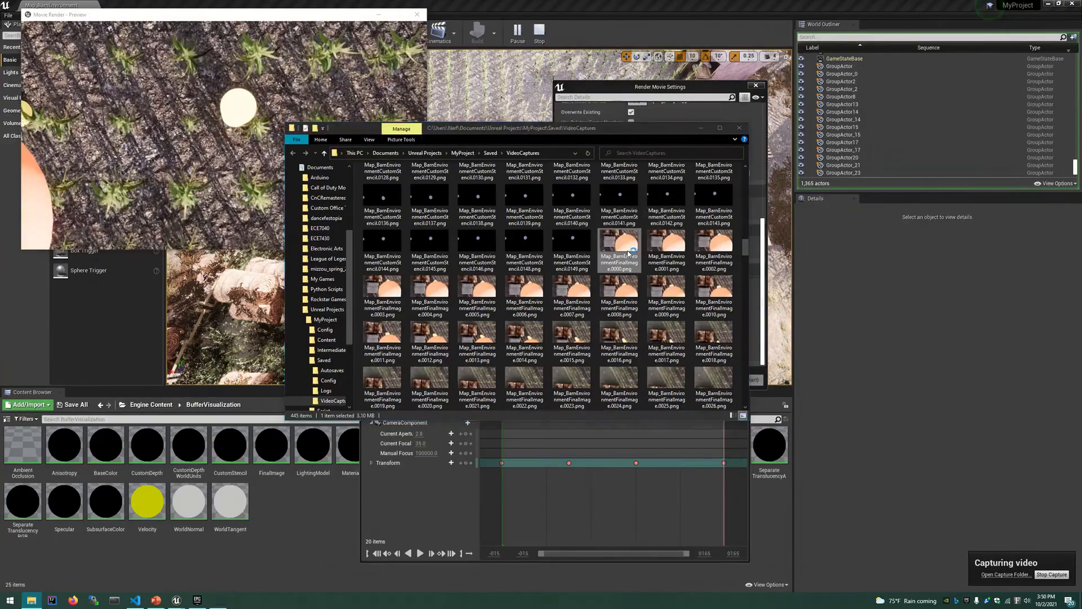
{"action": "key", "text": "super+Left"}
{"action": "left_click", "coordinate": [674, 169]}
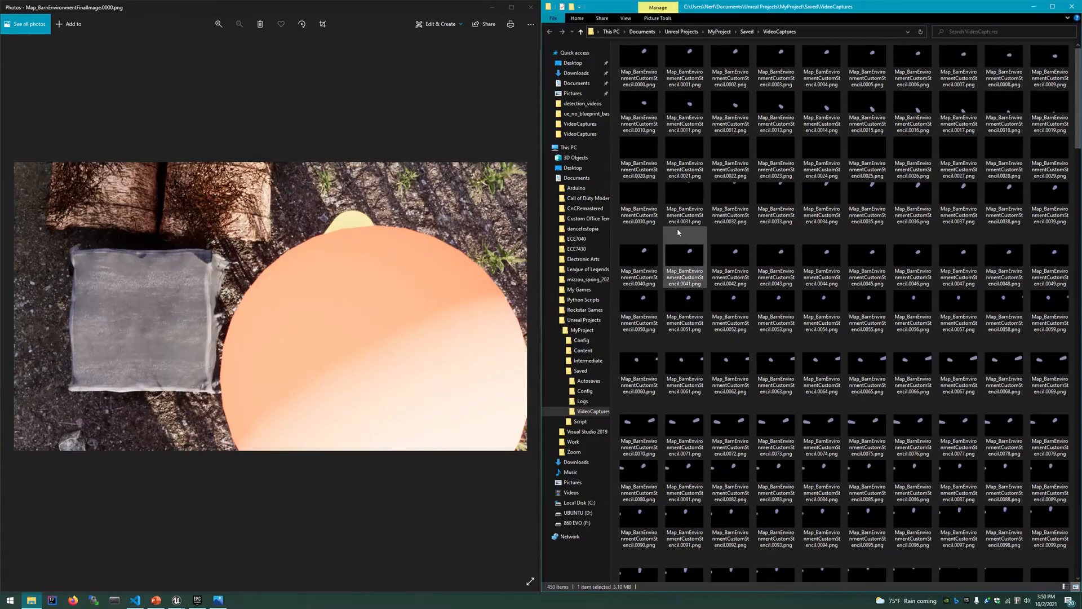
{"action": "double_click", "coordinate": [639, 65]}
{"action": "left_click_drag", "start_coordinate": [586, 7], "coordinate": [1080, 69]}
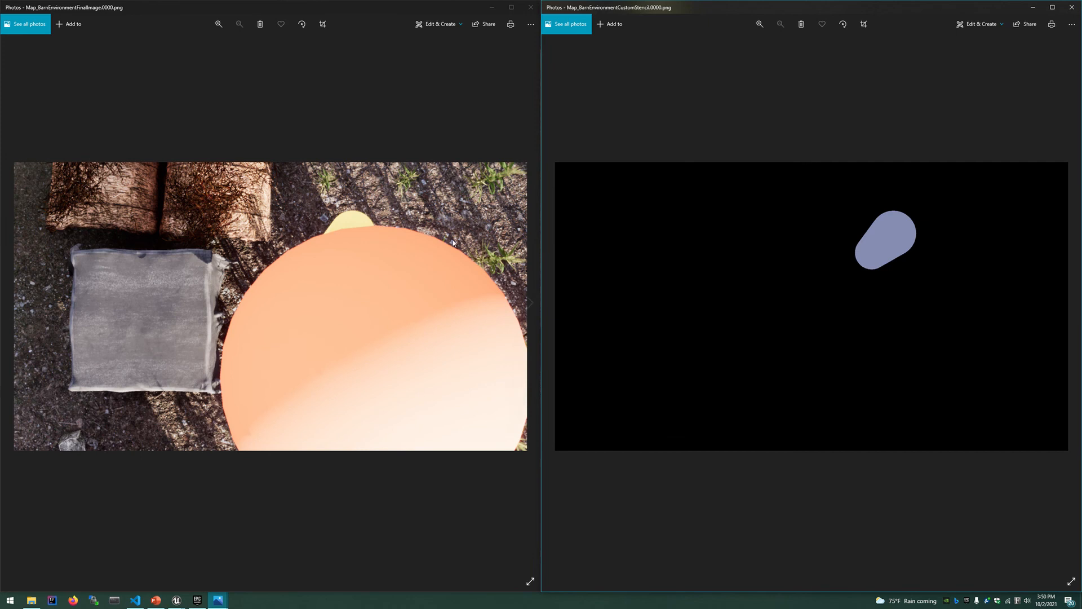
{"action": "left_click", "coordinate": [531, 7]}
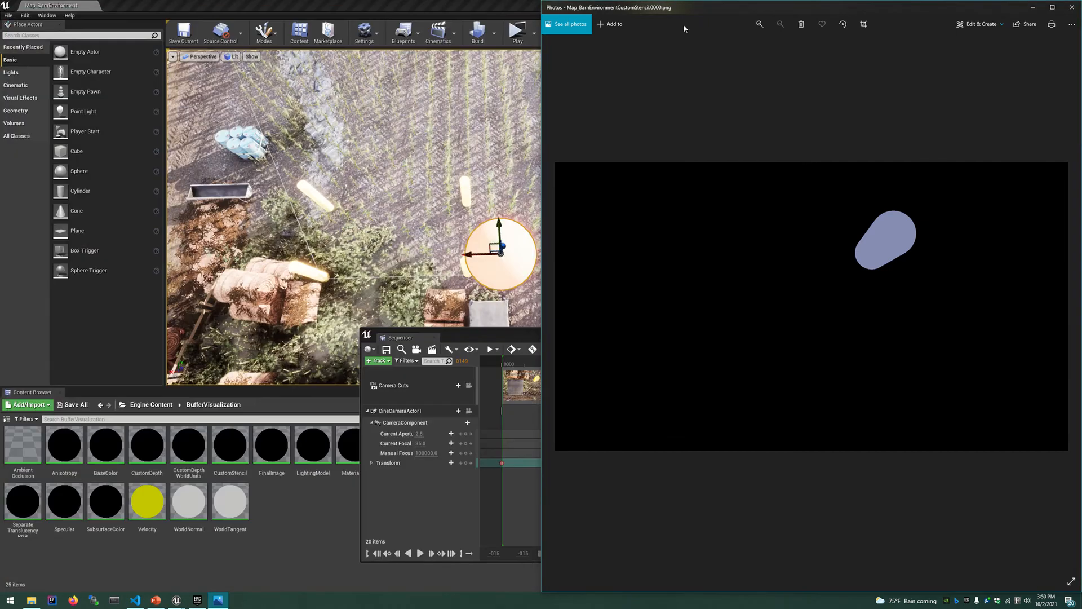
{"action": "left_click", "coordinate": [1072, 6]}
In the CustomStencil material, connect the output of the depth-comparison Multiply node to Emissive Color, then save and close the material.
{"action": "left_click_drag", "start_coordinate": [475, 332], "coordinate": [598, 155]}
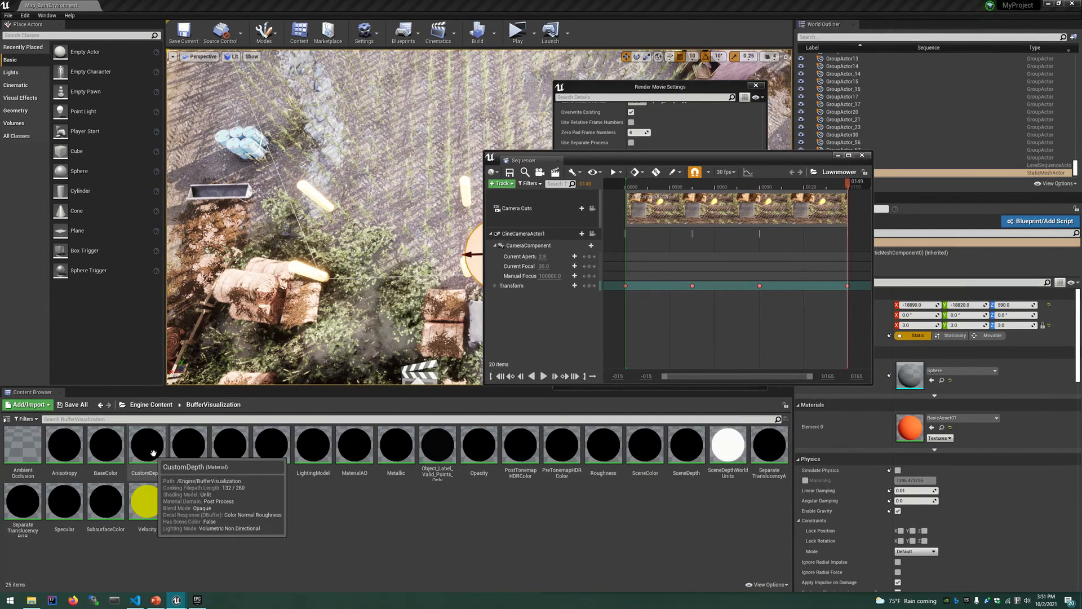
{"action": "double_click", "coordinate": [223, 443]}
{"action": "scroll", "coordinate": [386, 320], "scroll_direction": "down", "scroll_amount": 5}
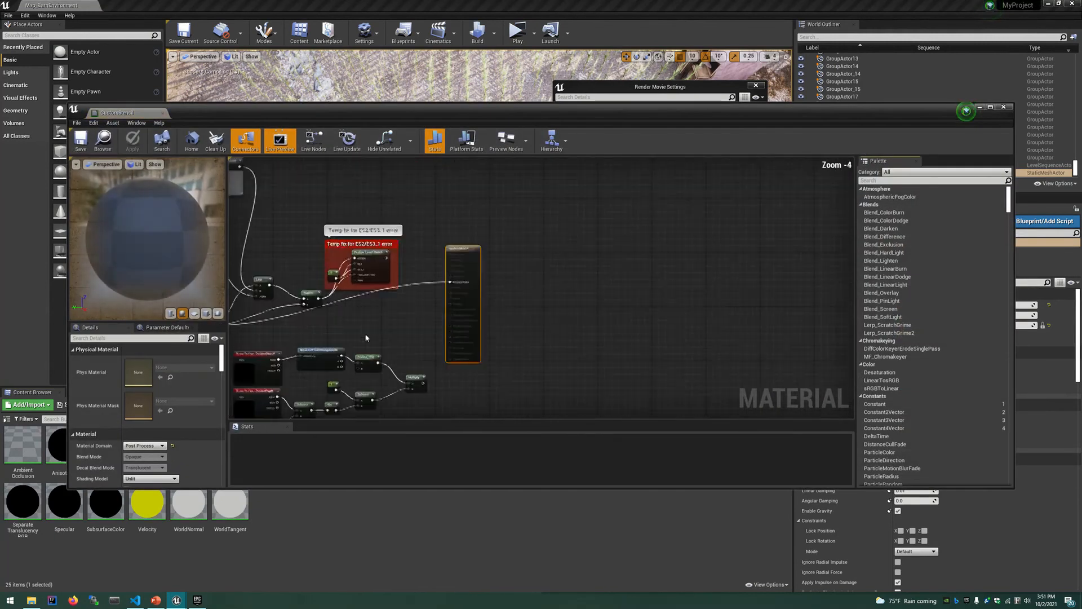
{"action": "right_click_drag", "start_coordinate": [367, 338], "coordinate": [411, 263]}
{"action": "scroll", "coordinate": [386, 313], "scroll_direction": "up", "scroll_amount": 5}
{"action": "right_click_drag", "start_coordinate": [363, 296], "coordinate": [431, 246]}
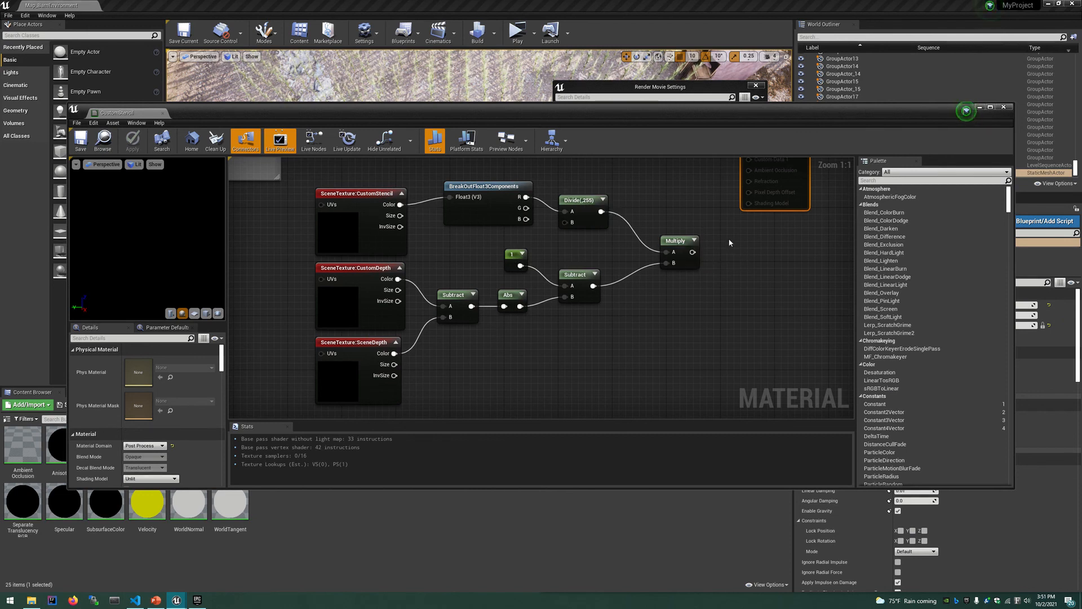
{"action": "scroll", "coordinate": [729, 242], "scroll_direction": "down", "scroll_amount": 1}
{"action": "right_click_drag", "start_coordinate": [729, 242], "coordinate": [454, 365]}
{"action": "scroll", "coordinate": [454, 365], "scroll_direction": "down", "scroll_amount": 1}
{"action": "left_click_drag", "start_coordinate": [427, 363], "coordinate": [467, 213]}
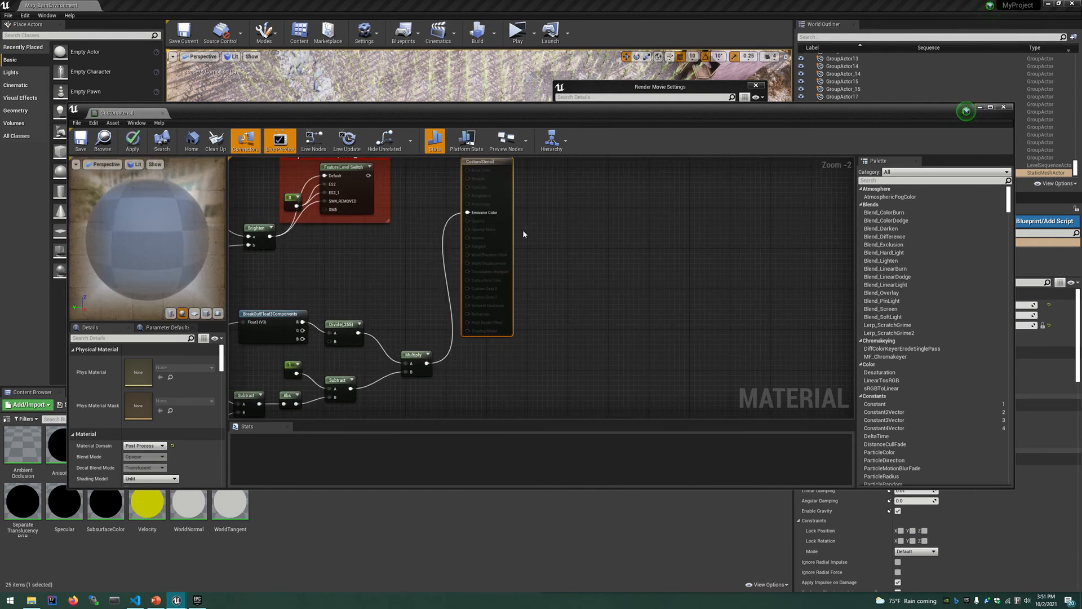
{"action": "key", "text": "ctrl+s"}
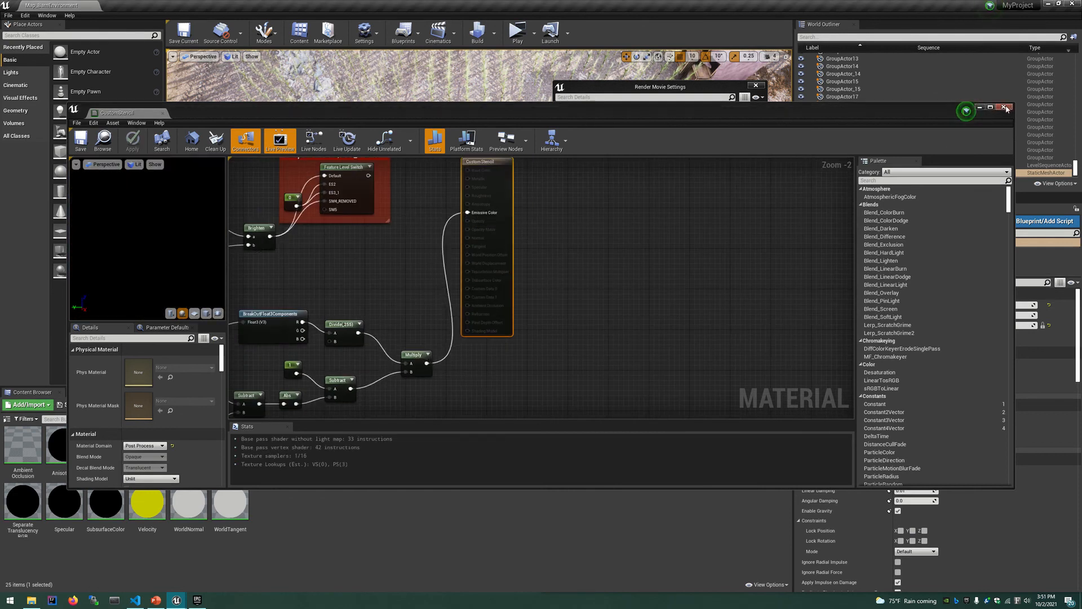
{"action": "left_click", "coordinate": [998, 109]}
Capture the movie again with the updated CustomStencil material and open its capture folder.
{"action": "left_click", "coordinate": [689, 131]}
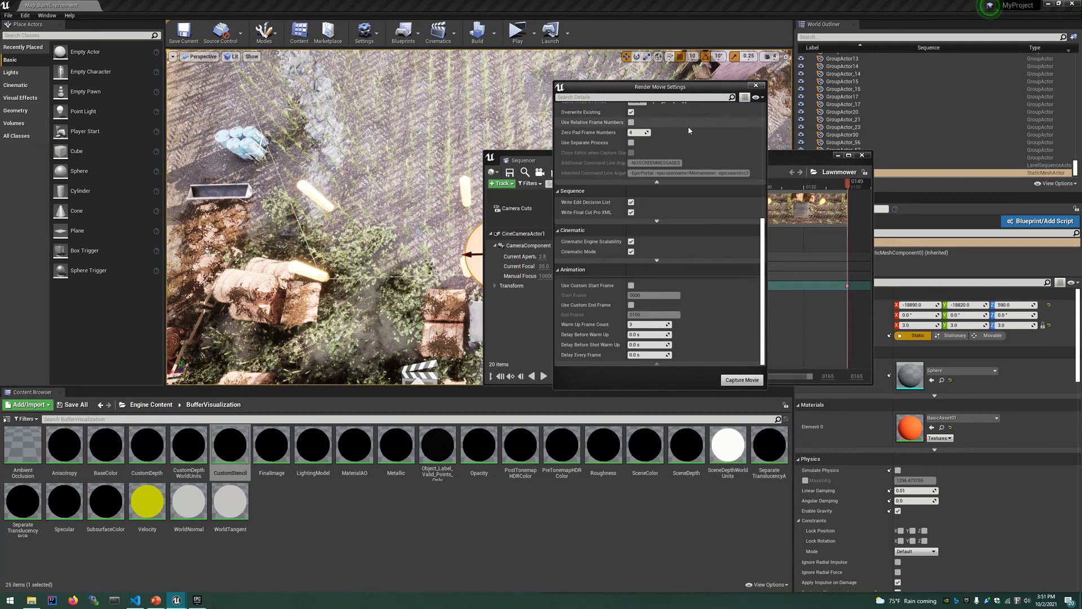
{"action": "left_click", "coordinate": [742, 380]}
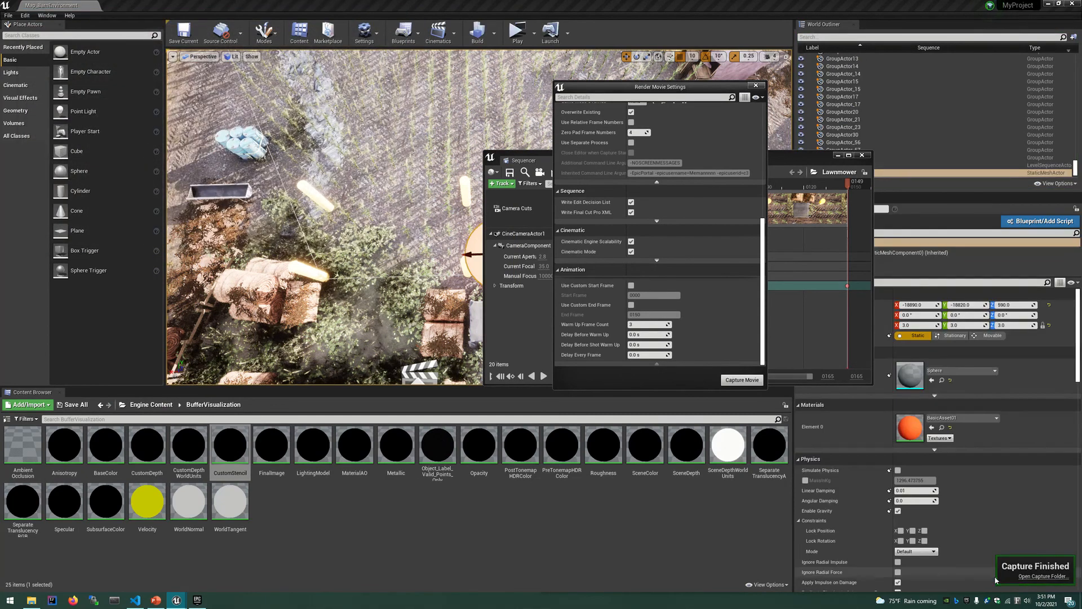
{"action": "left_click", "coordinate": [1042, 576]}
View the recaptured CustomStencil frame 0000 side by side with FinalImage frame 0000 to check the occluded mask.
{"action": "double_click", "coordinate": [394, 209]}
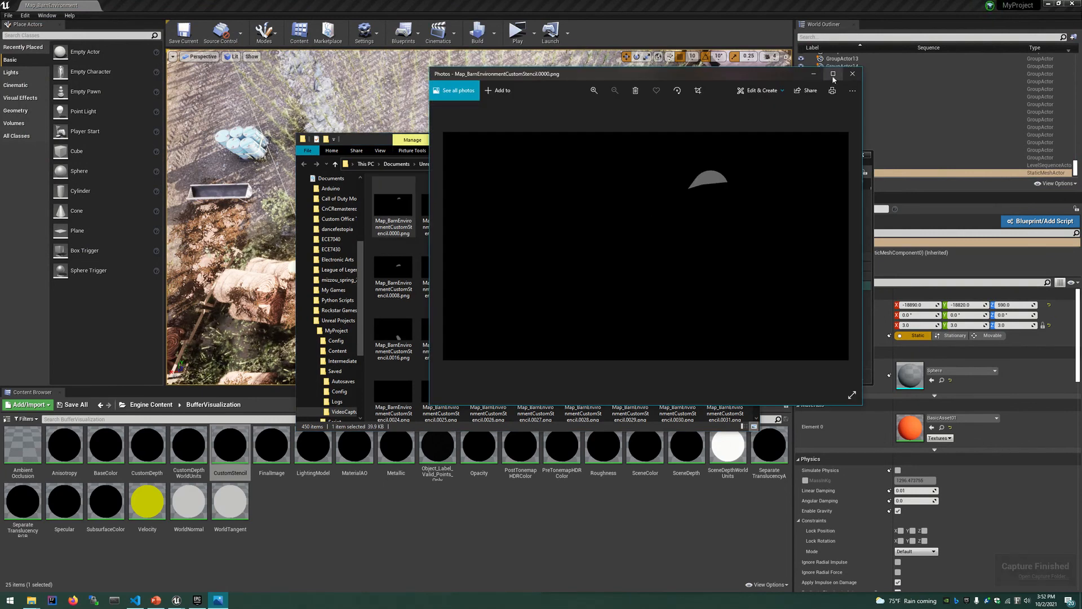
{"action": "left_click_drag", "start_coordinate": [823, 73], "coordinate": [1079, 141]}
{"action": "left_click", "coordinate": [176, 148]}
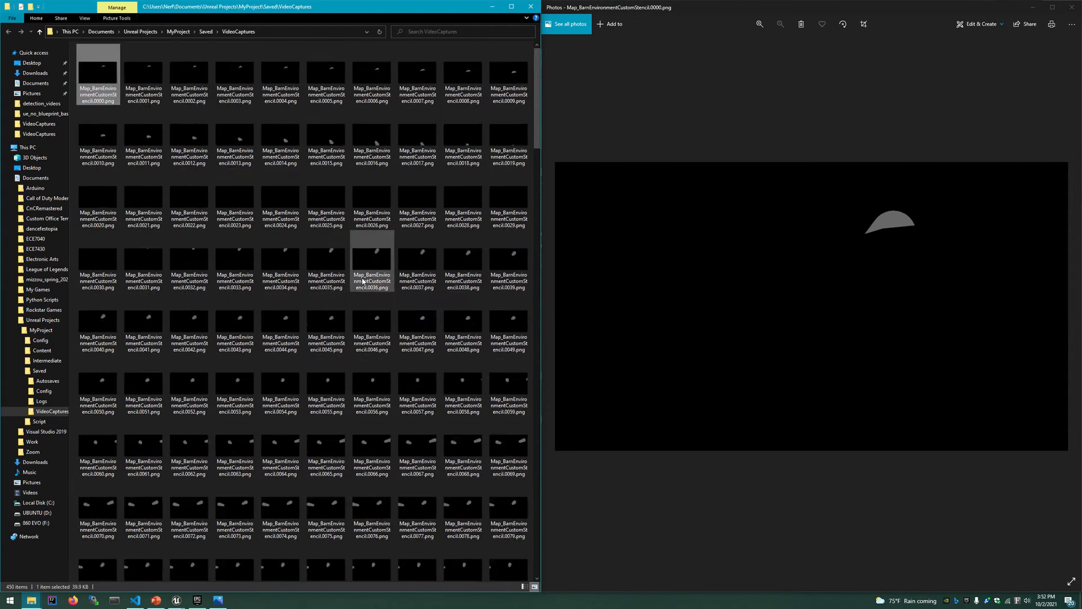
{"action": "double_click", "coordinate": [384, 342]}
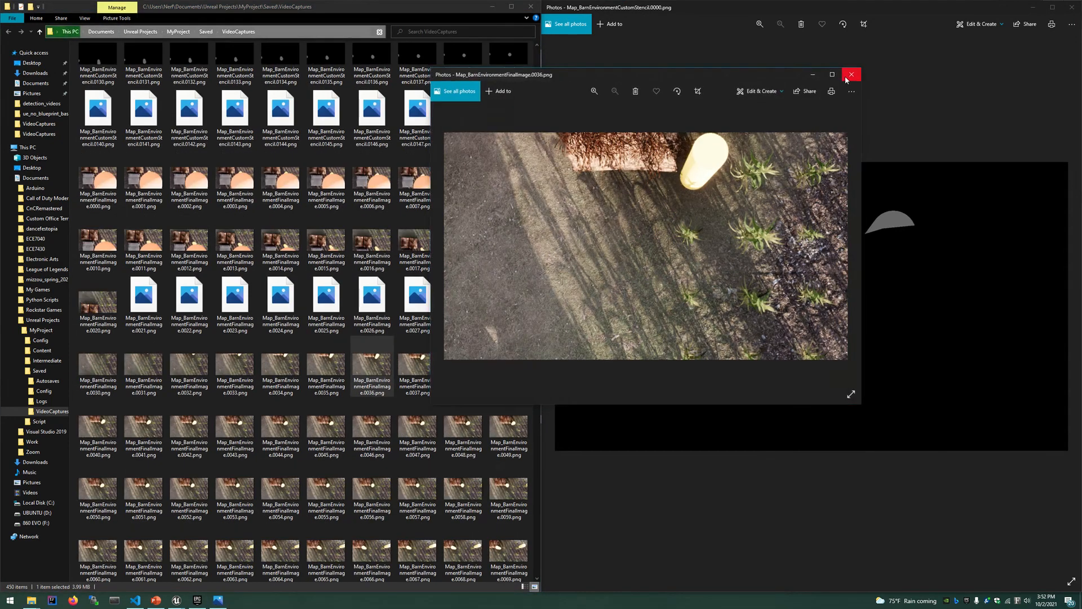
{"action": "left_click", "coordinate": [848, 74]}
{"action": "scroll", "coordinate": [322, 403], "scroll_direction": "up", "scroll_amount": 5}
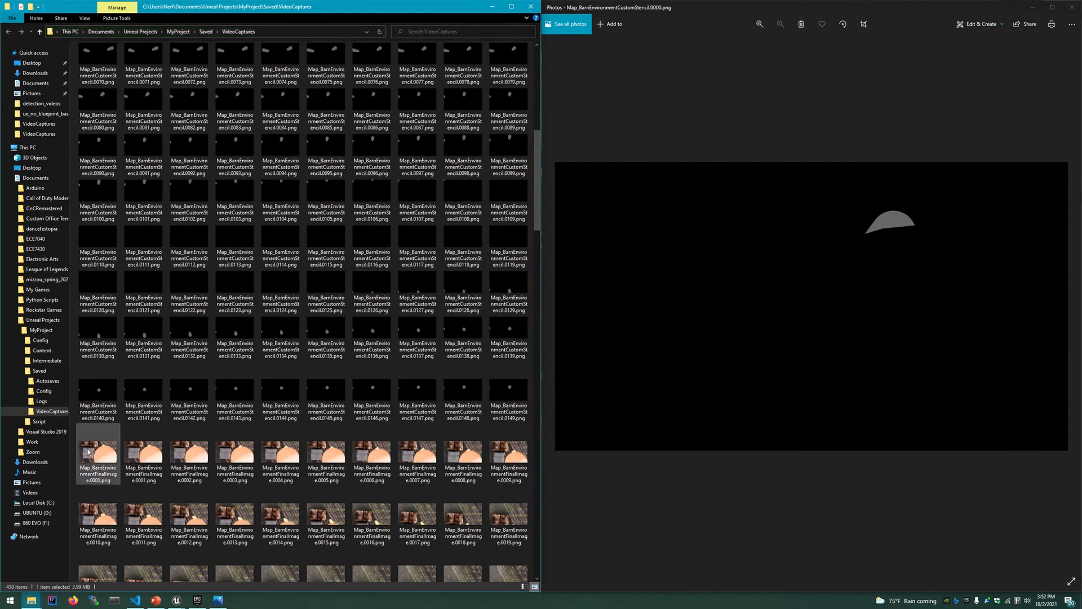
{"action": "double_click", "coordinate": [89, 452]}
{"action": "left_click_drag", "start_coordinate": [708, 76], "coordinate": [1, 79]}
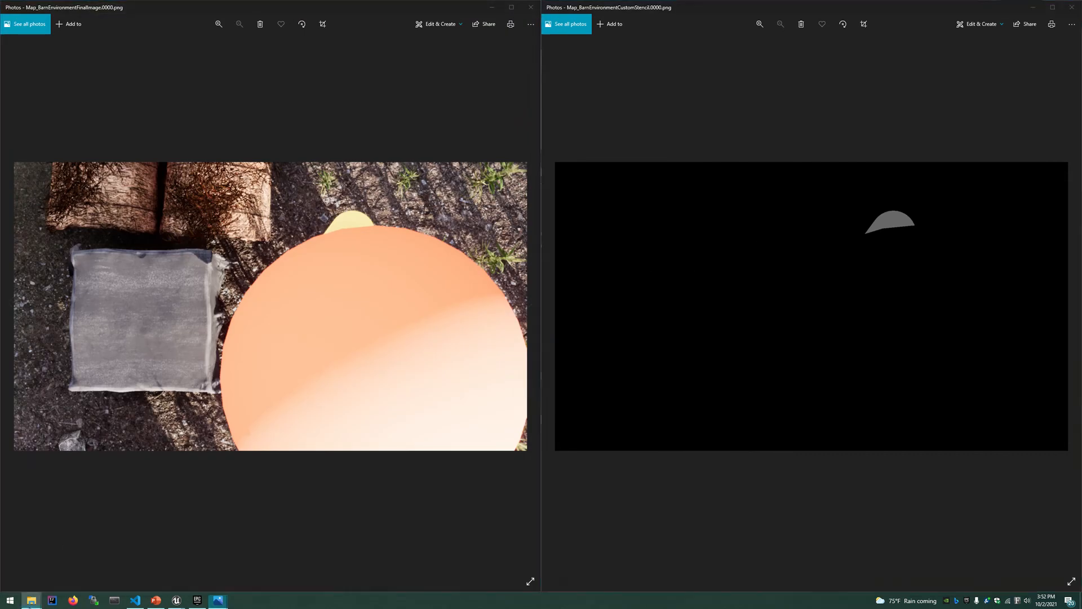
Return to the VideoCaptures folder and open CustomStencil frame 0000 for editing in Paint.
{"action": "mouse_move", "coordinate": [31, 600]}
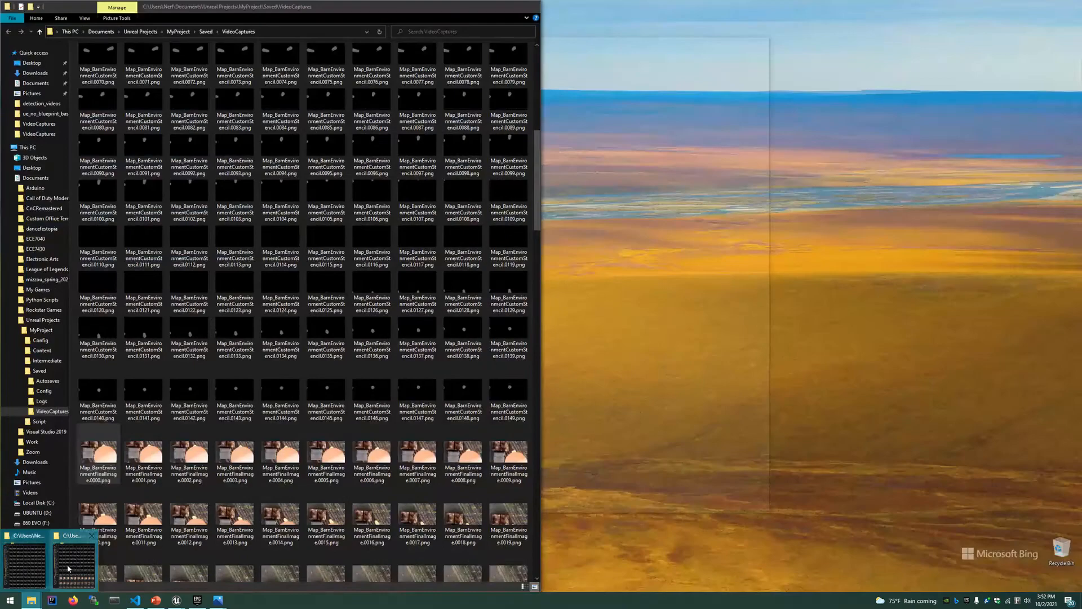
{"action": "left_click", "coordinate": [67, 567]}
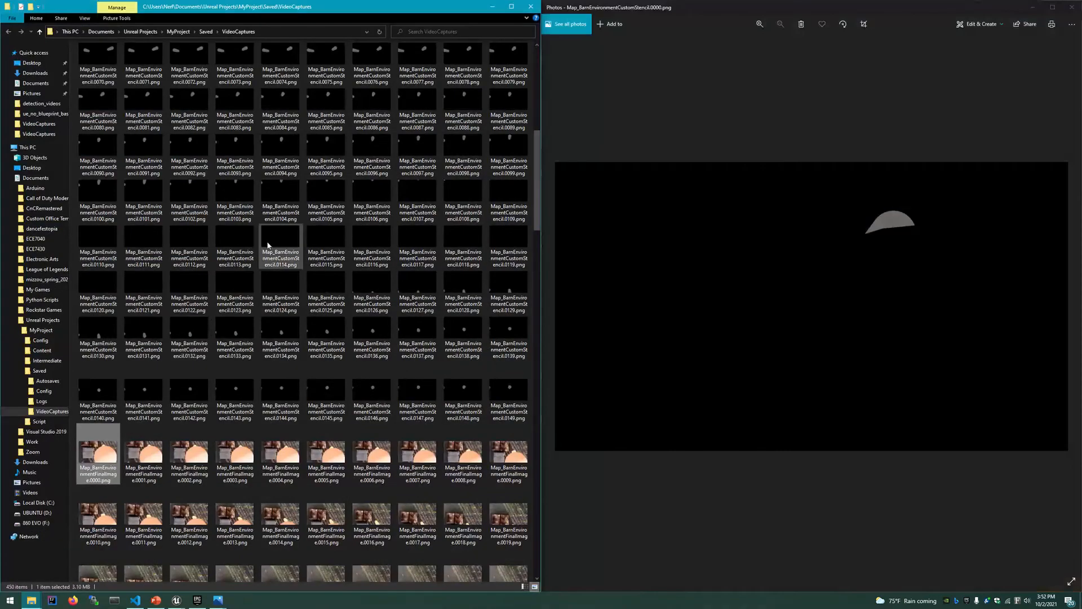
{"action": "scroll", "coordinate": [266, 242], "scroll_direction": "up", "scroll_amount": 5}
{"action": "left_click", "coordinate": [103, 55]}
{"action": "right_click", "coordinate": [103, 55]}
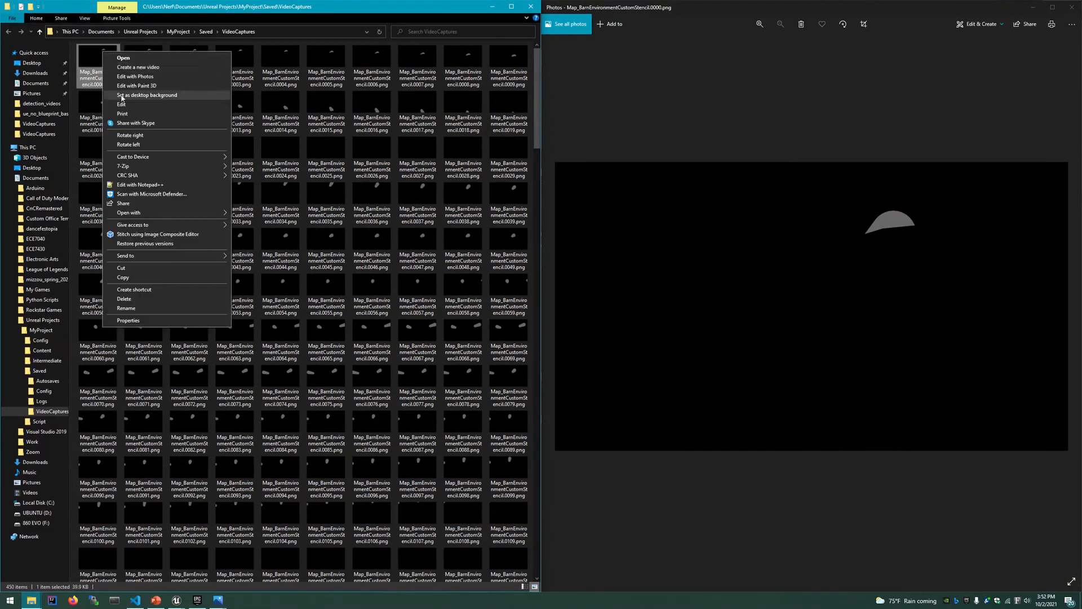
{"action": "left_click", "coordinate": [120, 108]}
{"action": "mouse_move", "coordinate": [337, 80]}
{"action": "left_mouse_down"}
{"action": "mouse_move", "coordinate": [338, 143]}
{"action": "mouse_move", "coordinate": [329, 142]}
{"action": "left_mouse_up"}
Sample the grey mask's colour with the Color picker and examine its RGB values.
{"action": "left_click", "coordinate": [229, 178]}
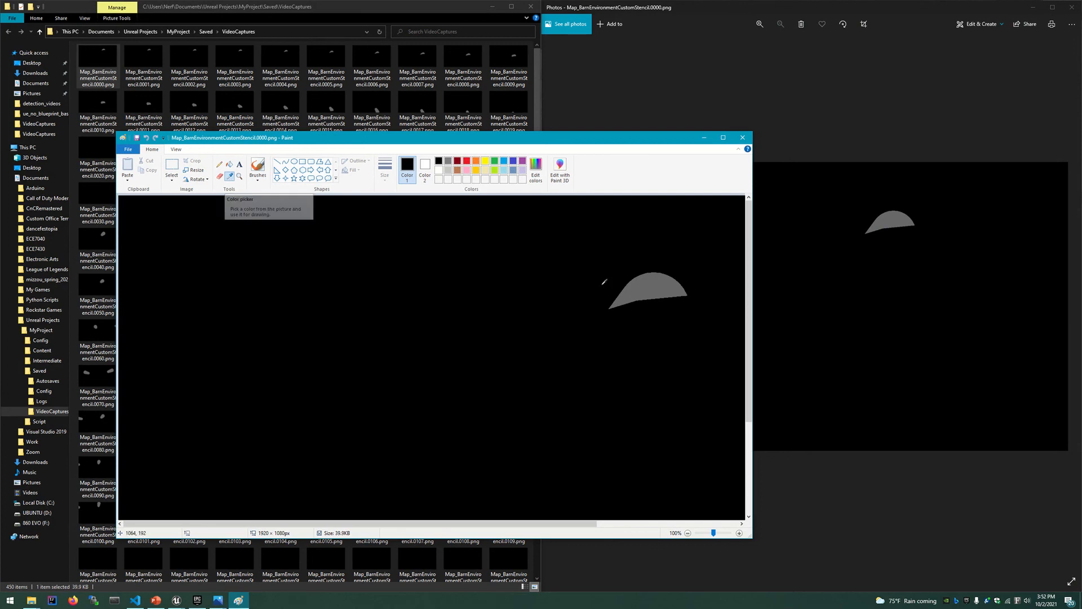
{"action": "left_click", "coordinate": [643, 286]}
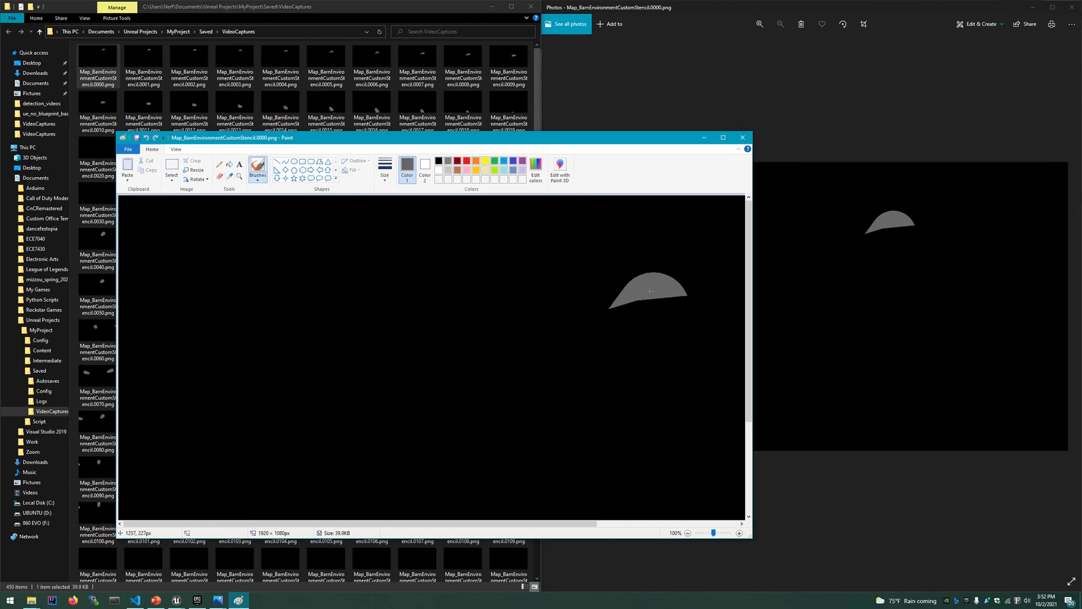
{"action": "left_click", "coordinate": [535, 167]}
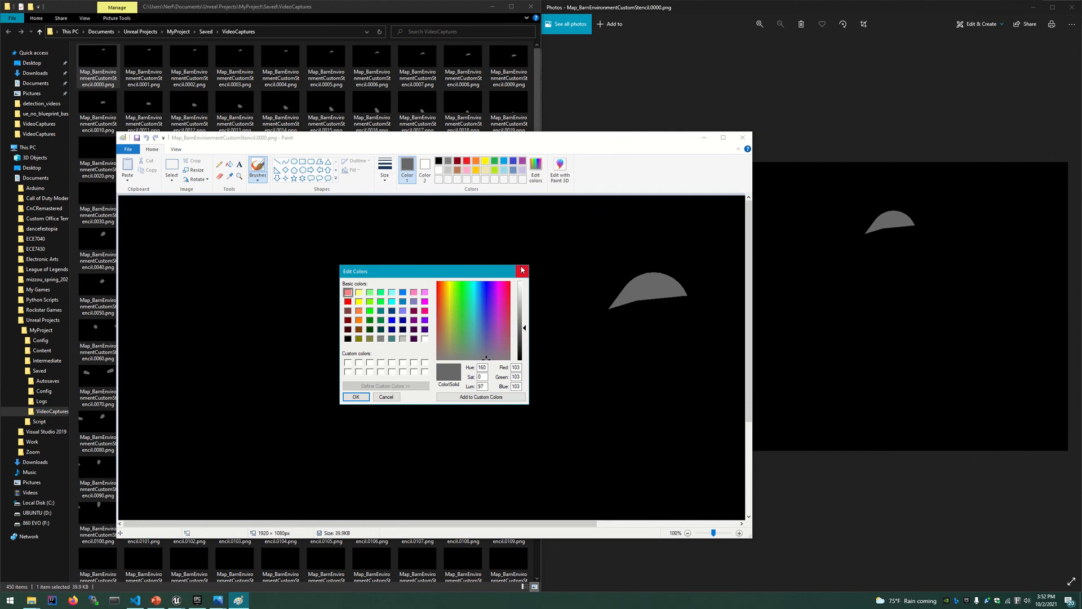
Switch back to the Unreal Editor, close Render Movie Settings and move the Sequencer window clear of the viewport.
{"action": "mouse_move", "coordinate": [178, 602]}
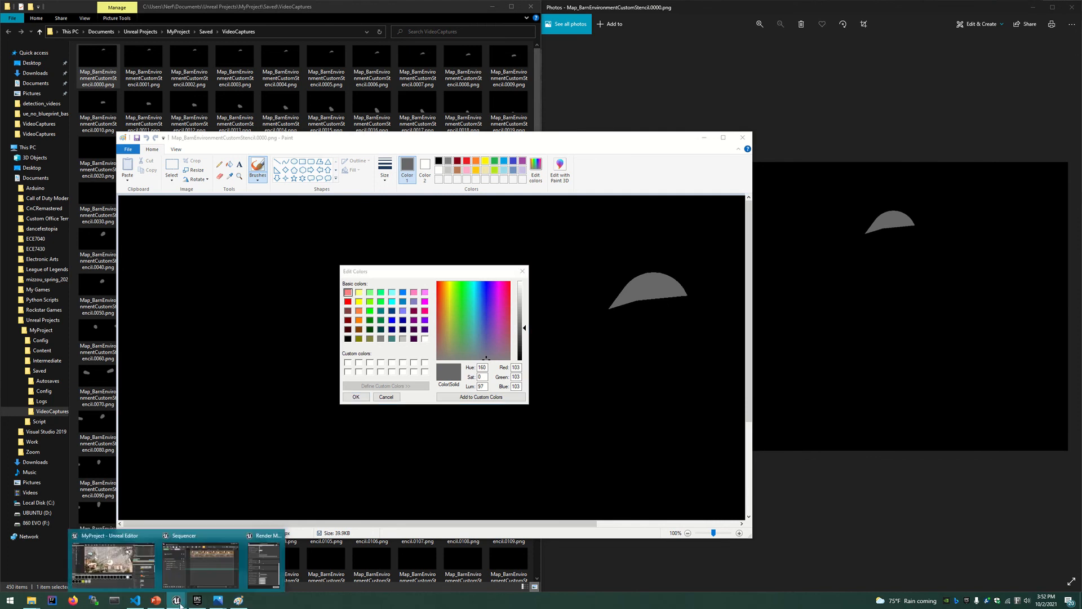
{"action": "left_click", "coordinate": [109, 570]}
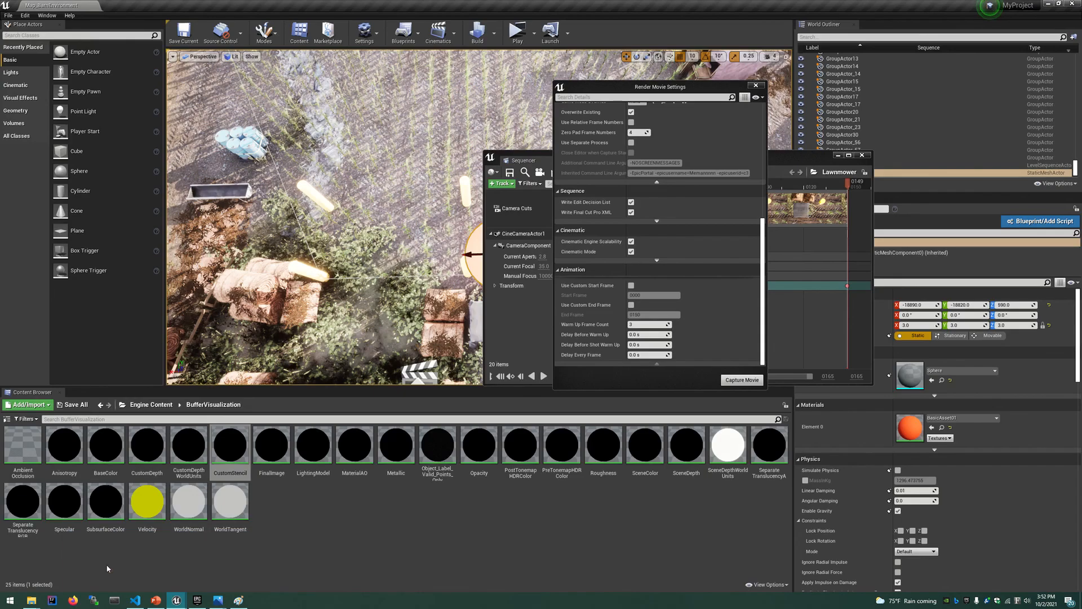
{"action": "left_click", "coordinate": [756, 85]}
{"action": "left_click_drag", "start_coordinate": [814, 159], "coordinate": [1024, 166]}
Fly around the barnyard to examine the sunflower field, barn and surroundings, and select CineCameraActor1 above the field.
{"action": "right_click_drag", "start_coordinate": [478, 217], "coordinate": [508, 195]}
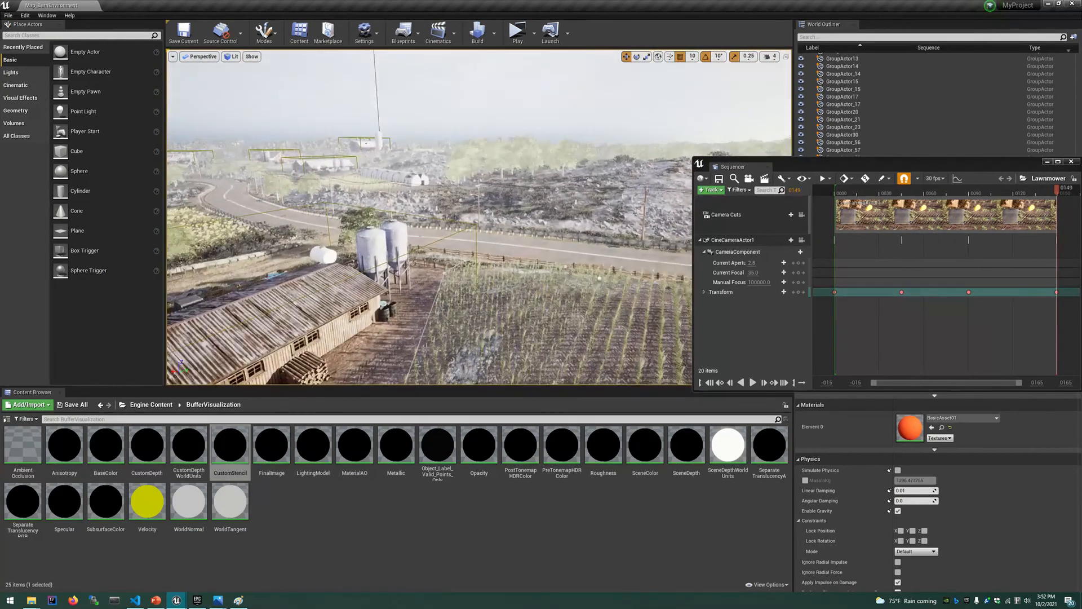
{"action": "right_click_drag", "start_coordinate": [465, 335], "coordinate": [415, 293]}
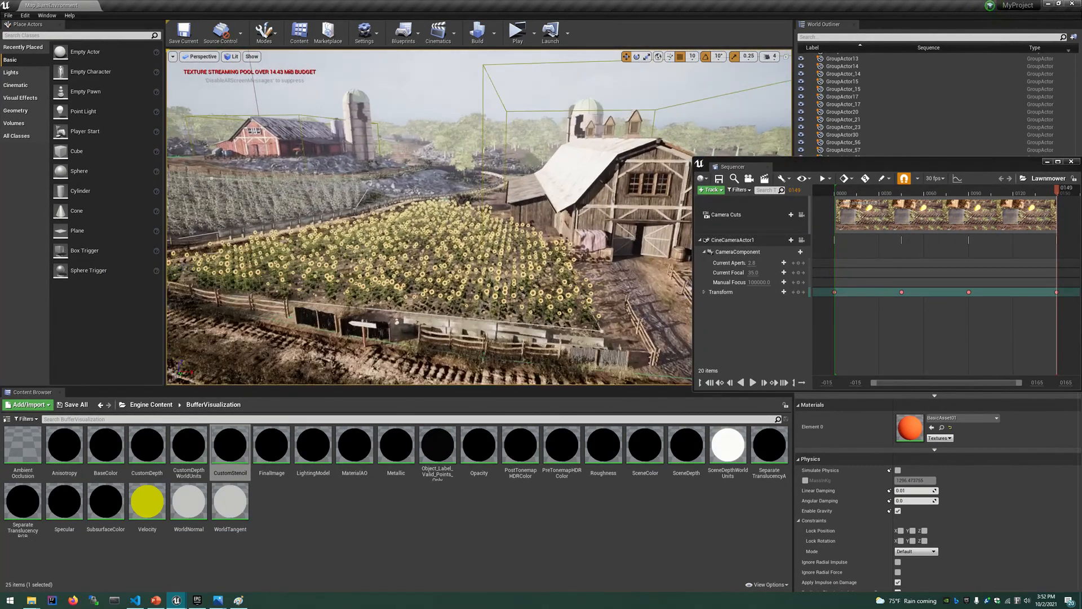
{"action": "key", "text": "w"}
{"action": "right_click_drag", "start_coordinate": [479, 217], "coordinate": [471, 277]}
{"action": "key", "text": "w"}
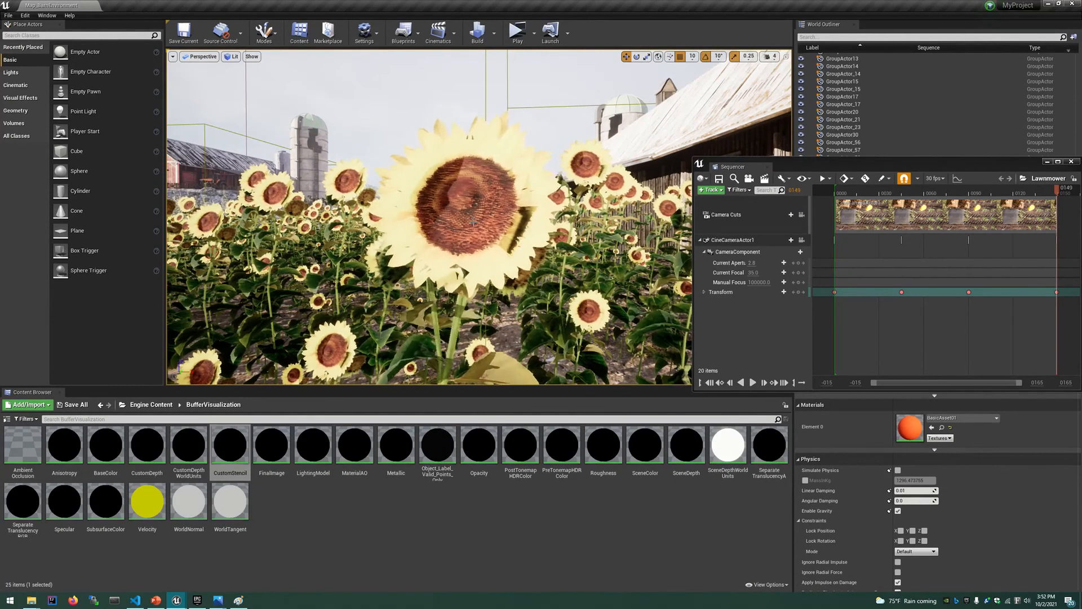
{"action": "right_click_drag", "start_coordinate": [474, 220], "coordinate": [558, 146]}
{"action": "key", "text": "s"}
{"action": "key", "text": "w"}
{"action": "right_click_drag", "start_coordinate": [480, 258], "coordinate": [486, 256]}
{"action": "scroll", "coordinate": [486, 256], "scroll_direction": "up", "scroll_amount": 8}
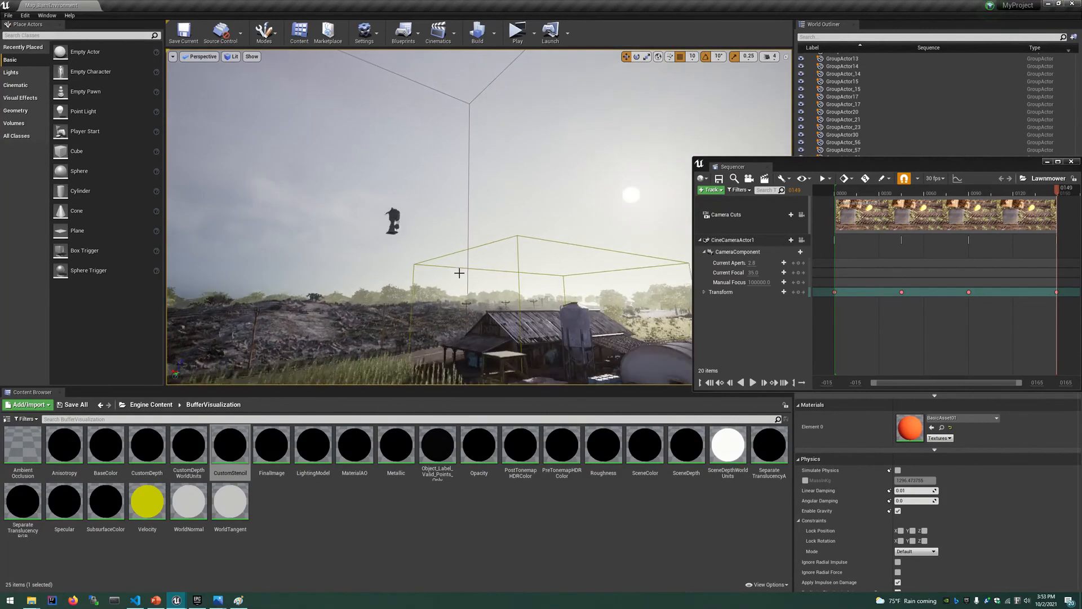
{"action": "scroll", "coordinate": [467, 291], "scroll_direction": "up", "scroll_amount": 4}
{"action": "right_click_drag", "start_coordinate": [466, 291], "coordinate": [506, 245]}
{"action": "scroll", "coordinate": [475, 295], "scroll_direction": "down", "scroll_amount": 6}
{"action": "left_click", "coordinate": [506, 245]}
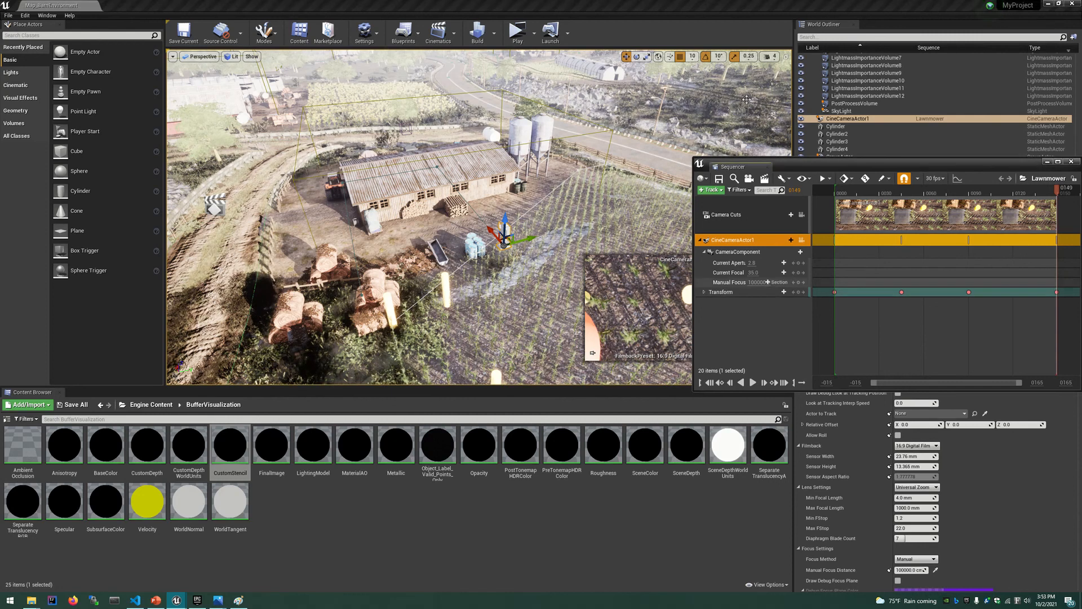
{"action": "mouse_move", "coordinate": [482, 7]}
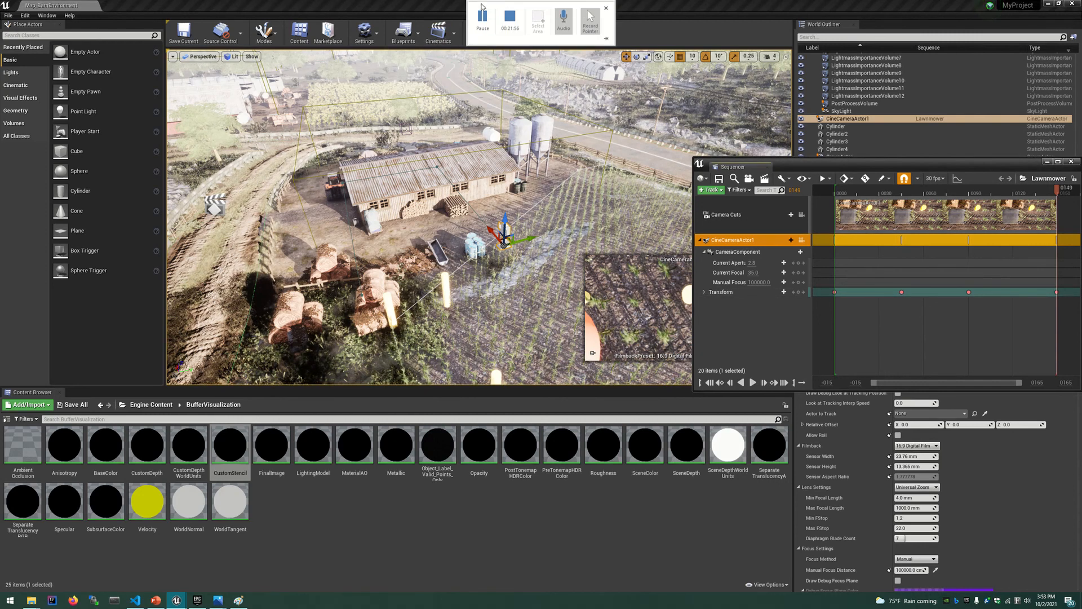